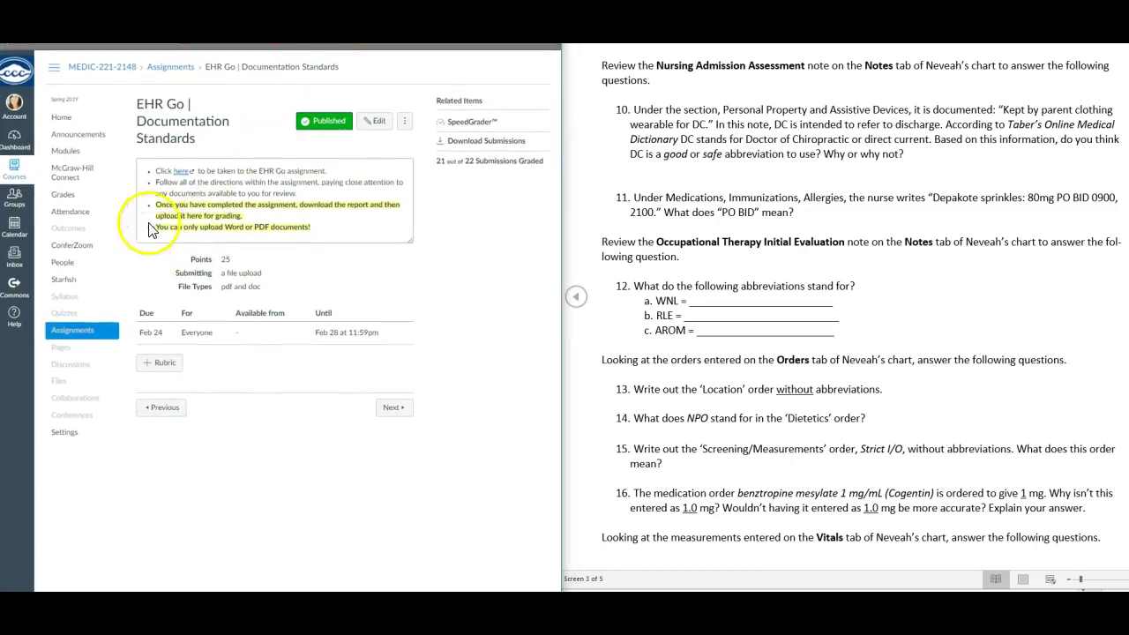
Step: Open the linked EHR Go assignment from the course page and look over its activity description and topic resources
{"action": "left_click", "coordinate": [185, 175]}
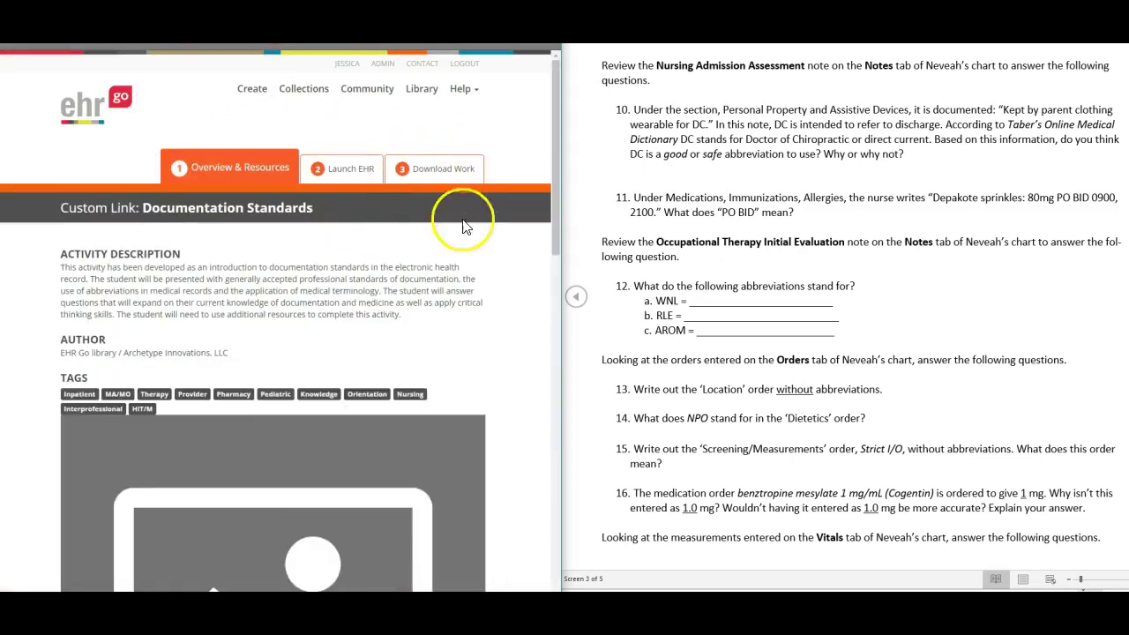
{"action": "scroll", "coordinate": [433, 277], "scroll_direction": "down", "scroll_amount": 2}
{"action": "scroll", "coordinate": [436, 279], "scroll_direction": "down", "scroll_amount": 3}
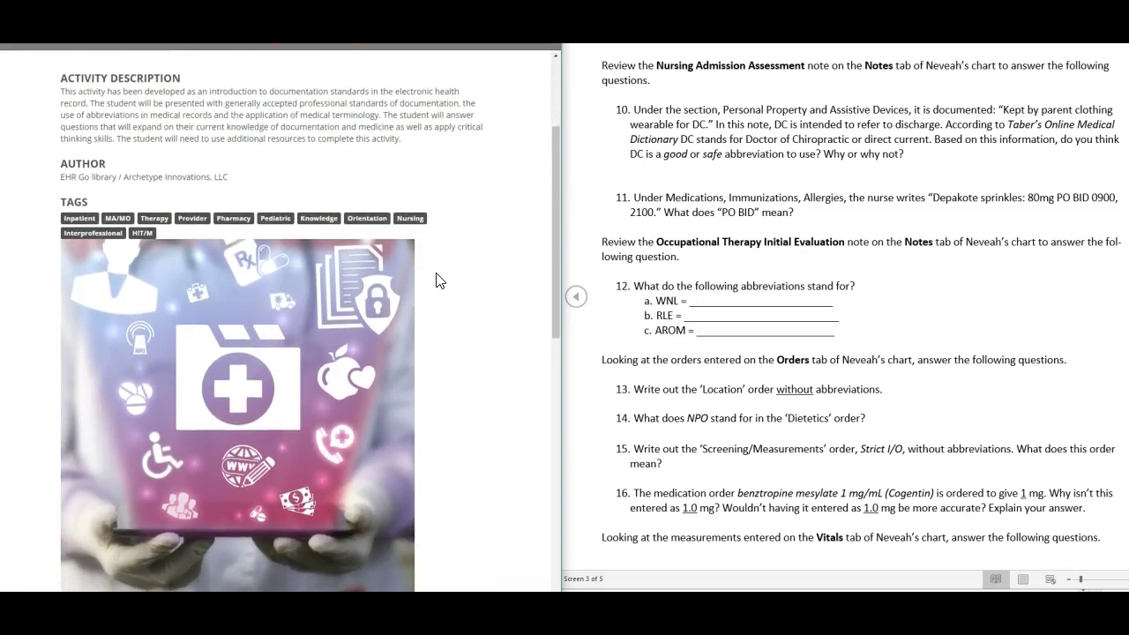
{"action": "scroll", "coordinate": [442, 275], "scroll_direction": "down", "scroll_amount": 2}
{"action": "scroll", "coordinate": [446, 270], "scroll_direction": "up", "scroll_amount": 3}
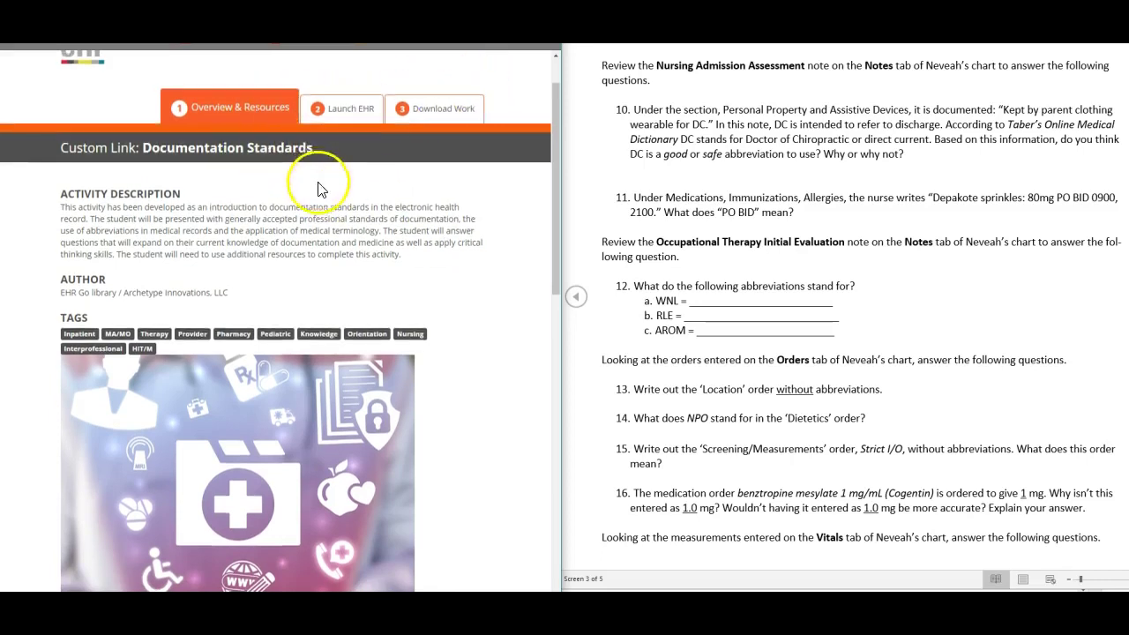
{"action": "scroll", "coordinate": [353, 308], "scroll_direction": "down", "scroll_amount": 5}
{"action": "scroll", "coordinate": [353, 370], "scroll_direction": "down", "scroll_amount": 2}
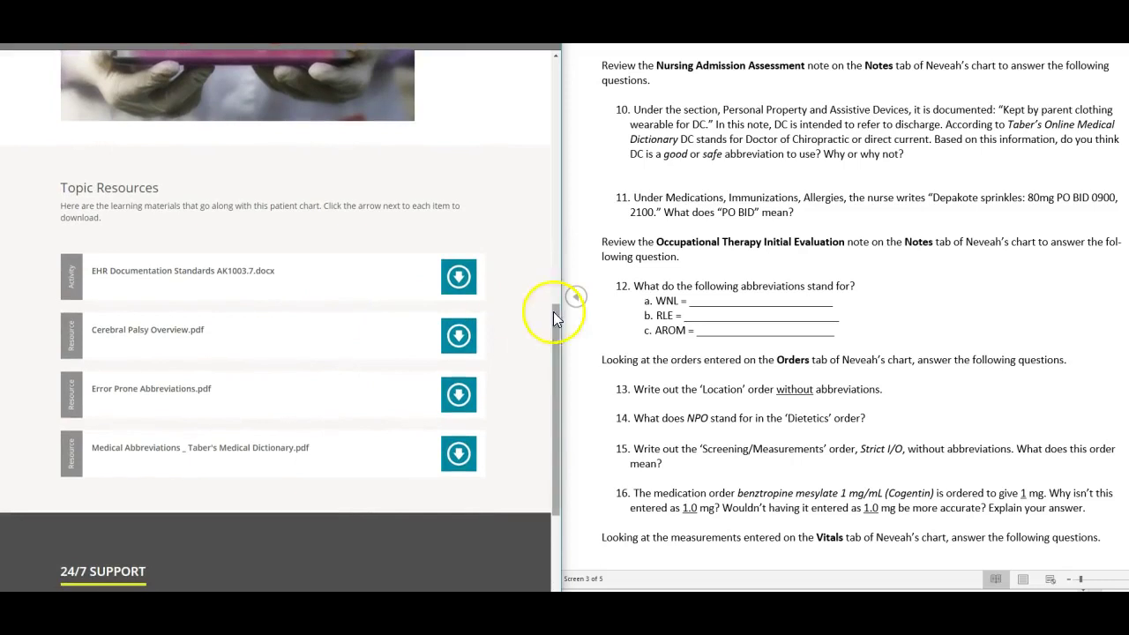
Step: Look through the activity document from its closing submission section back to the learning objectives and student instructions
{"action": "scroll", "coordinate": [840, 276], "scroll_direction": "down", "scroll_amount": 15}
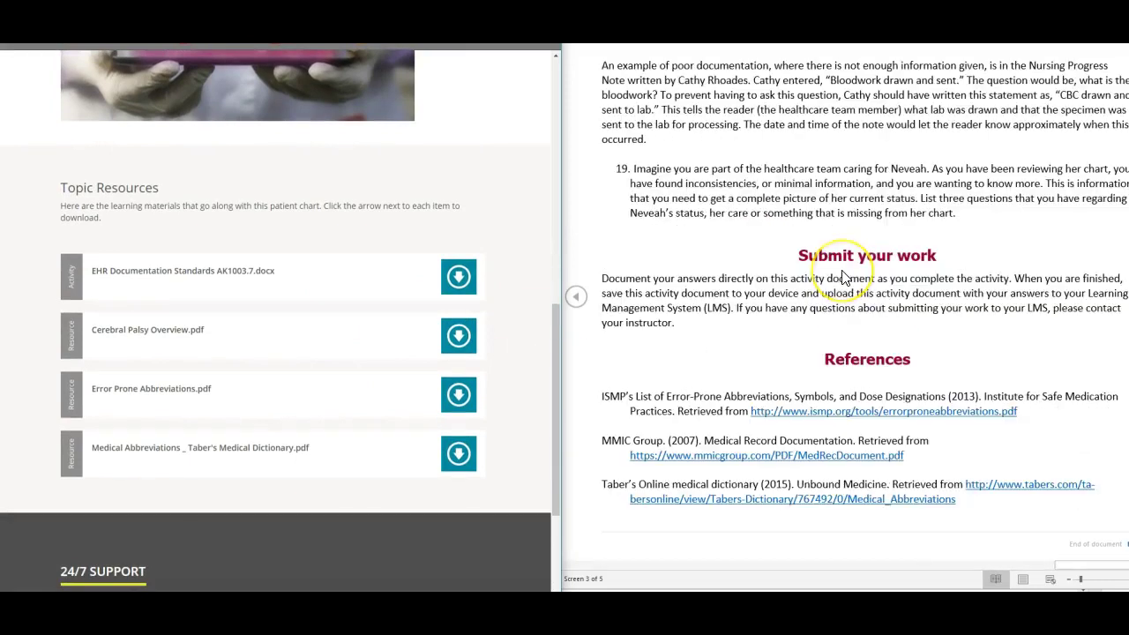
{"action": "scroll", "coordinate": [842, 277], "scroll_direction": "up", "scroll_amount": 15}
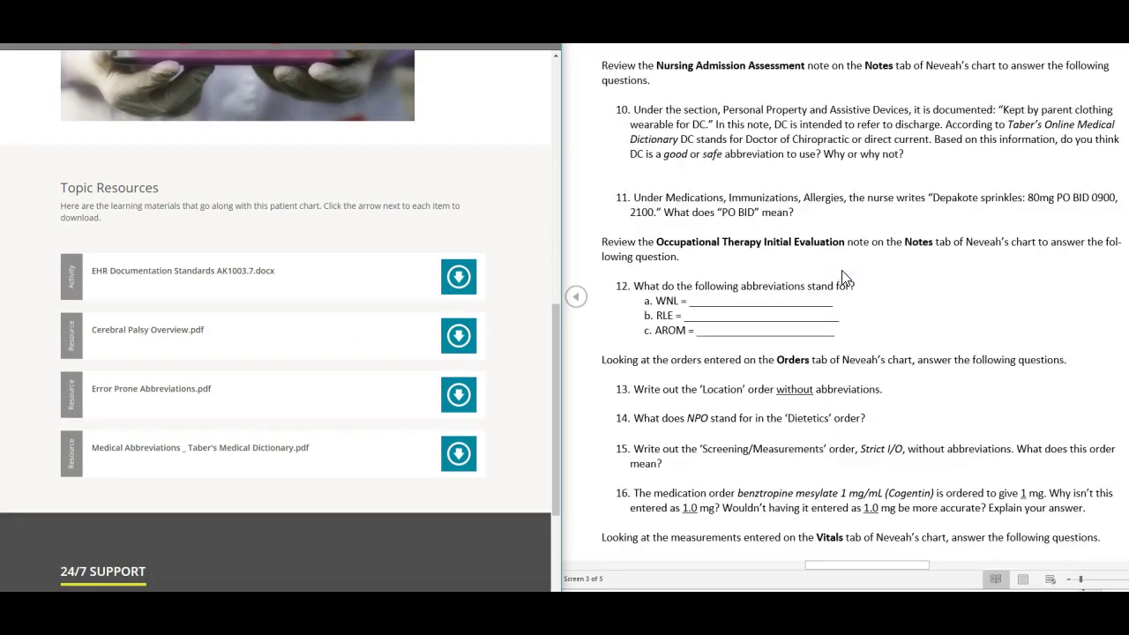
{"action": "scroll", "coordinate": [842, 277], "scroll_direction": "up", "scroll_amount": 5}
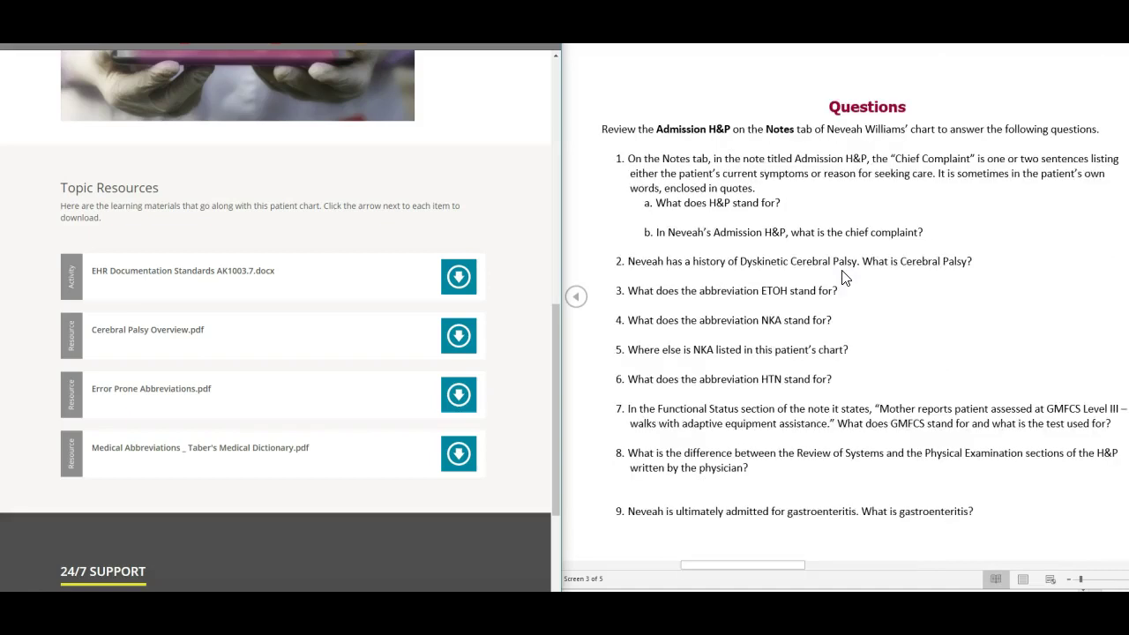
{"action": "scroll", "coordinate": [844, 273], "scroll_direction": "up", "scroll_amount": 5}
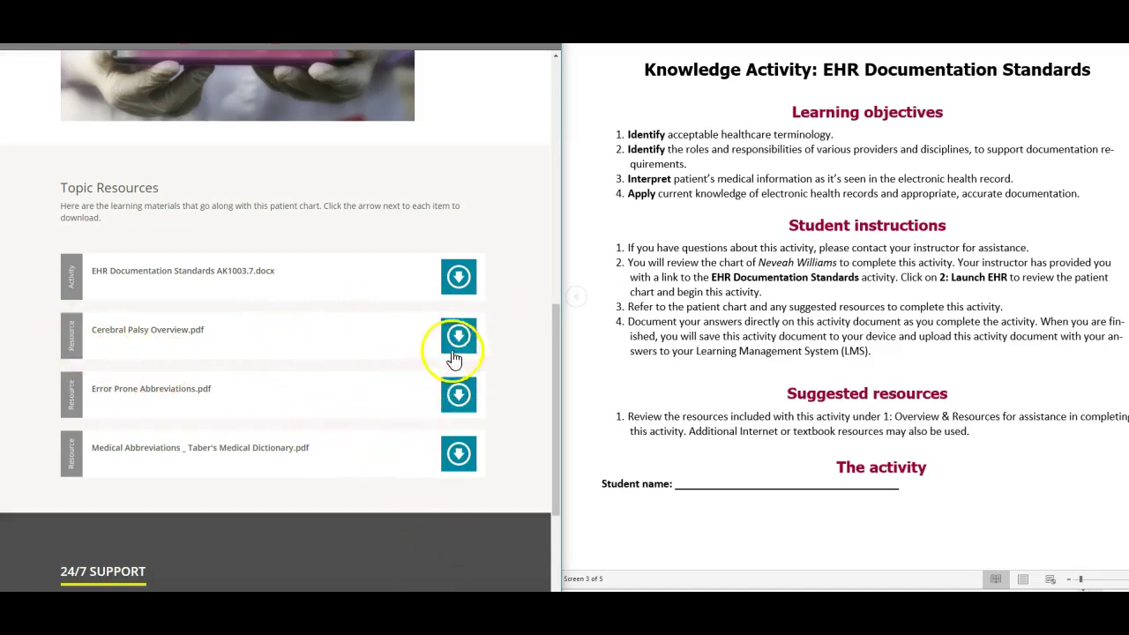
{"action": "scroll", "coordinate": [486, 336], "scroll_direction": "up", "scroll_amount": 1}
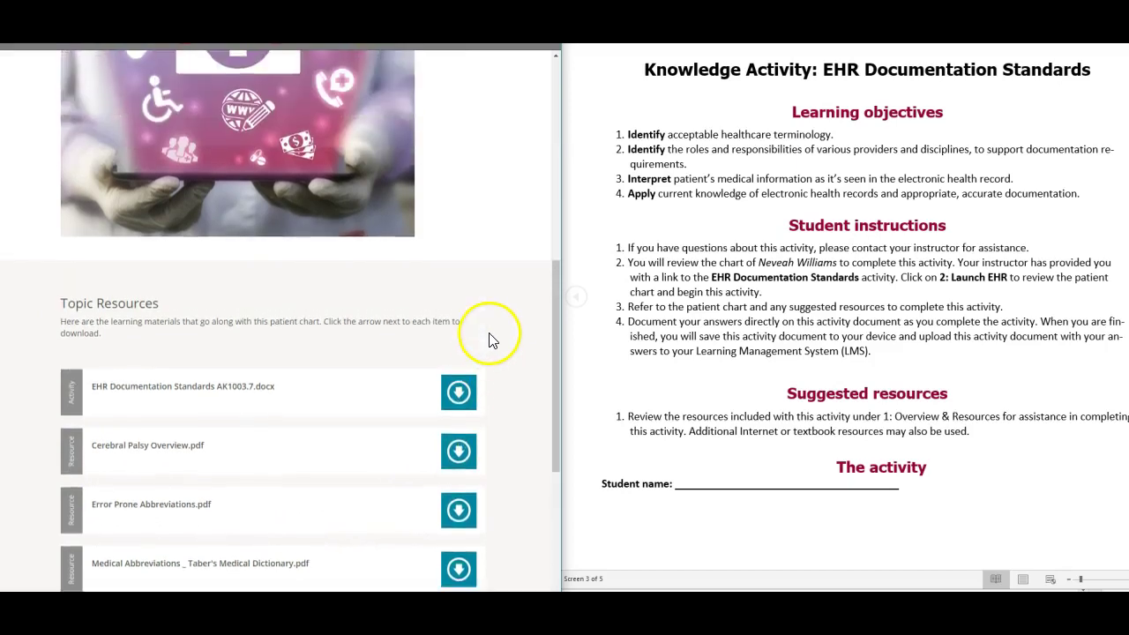
{"action": "scroll", "coordinate": [490, 337], "scroll_direction": "down", "scroll_amount": 1}
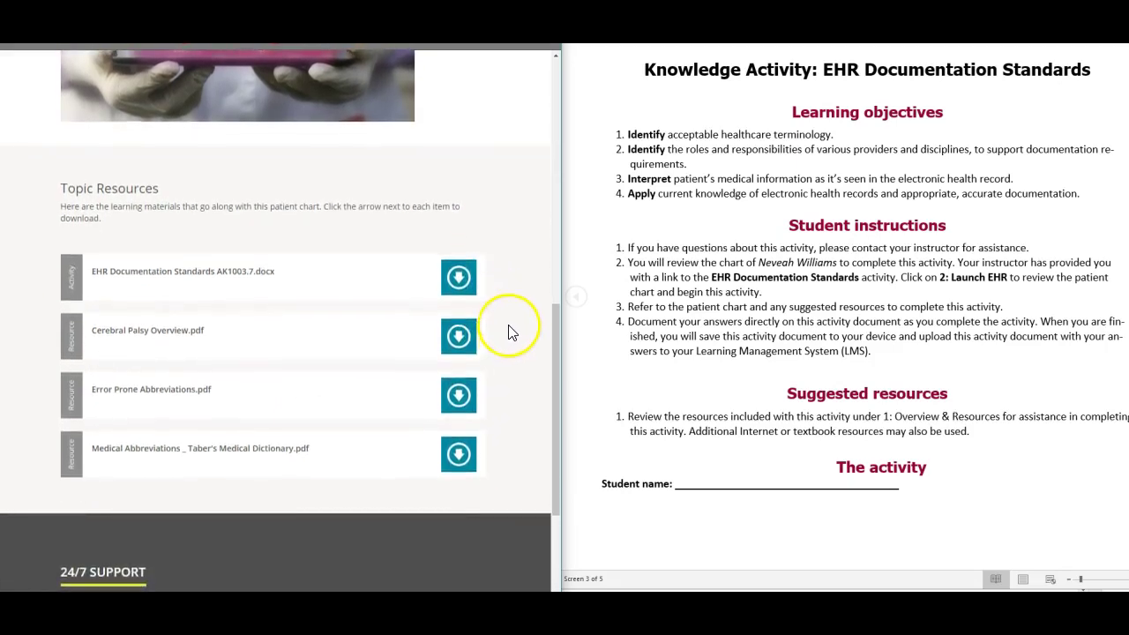
{"action": "scroll", "coordinate": [507, 333], "scroll_direction": "up", "scroll_amount": 1}
{"action": "scroll", "coordinate": [514, 332], "scroll_direction": "down", "scroll_amount": 1}
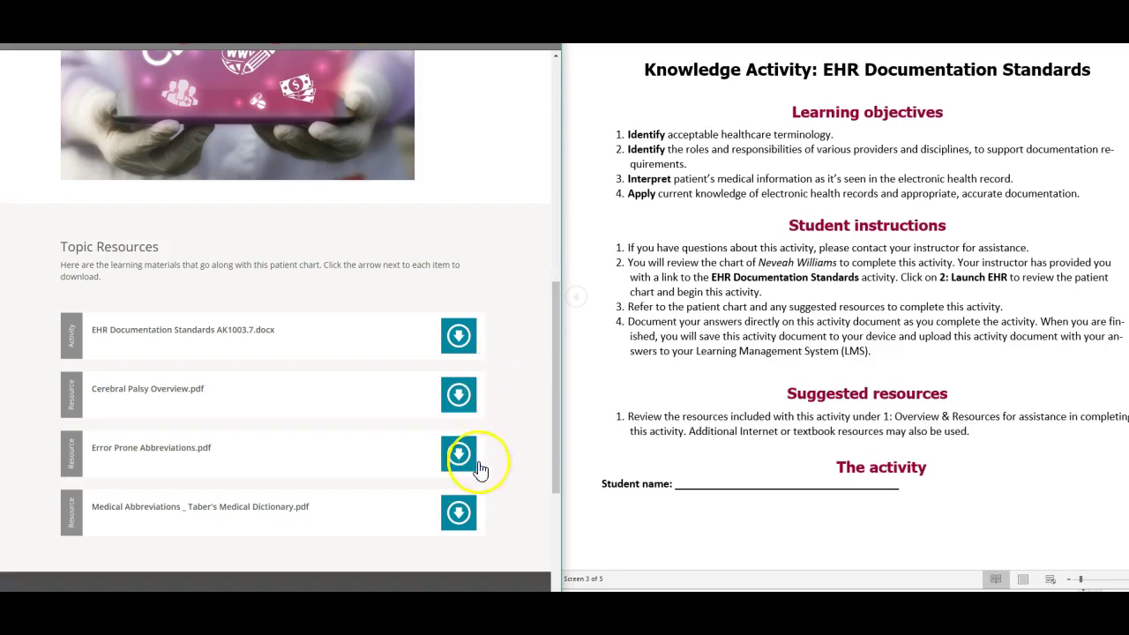
Step: Bring up the Medical Abbreviations PDF at its first page and reposition its window so the open document names are visible
{"action": "mouse_move", "coordinate": [477, 613]}
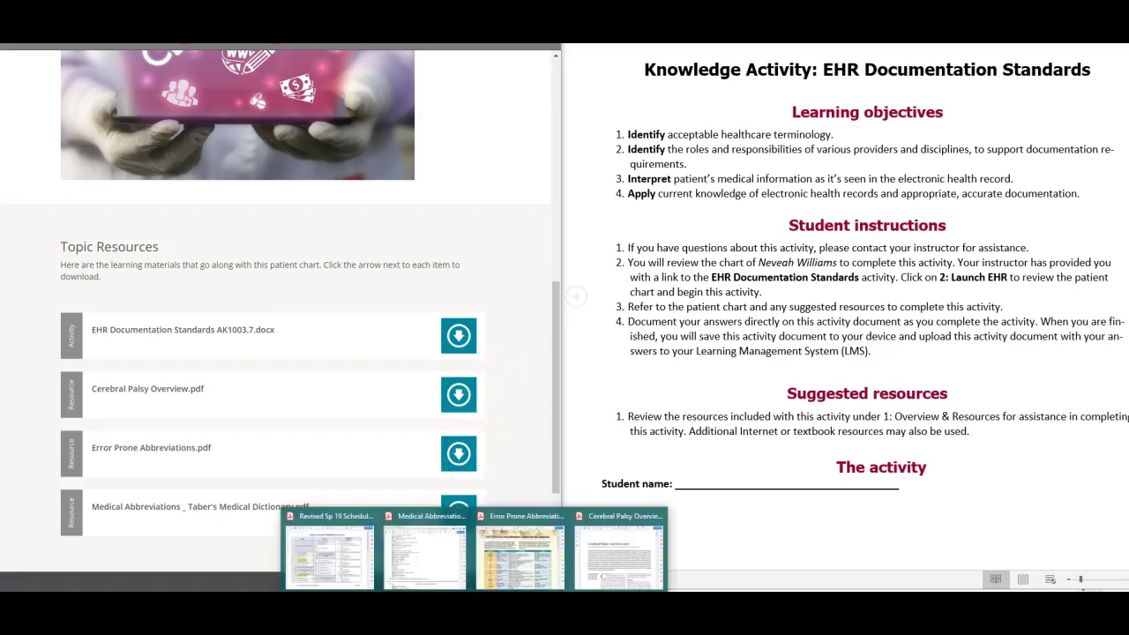
{"action": "left_click", "coordinate": [441, 560]}
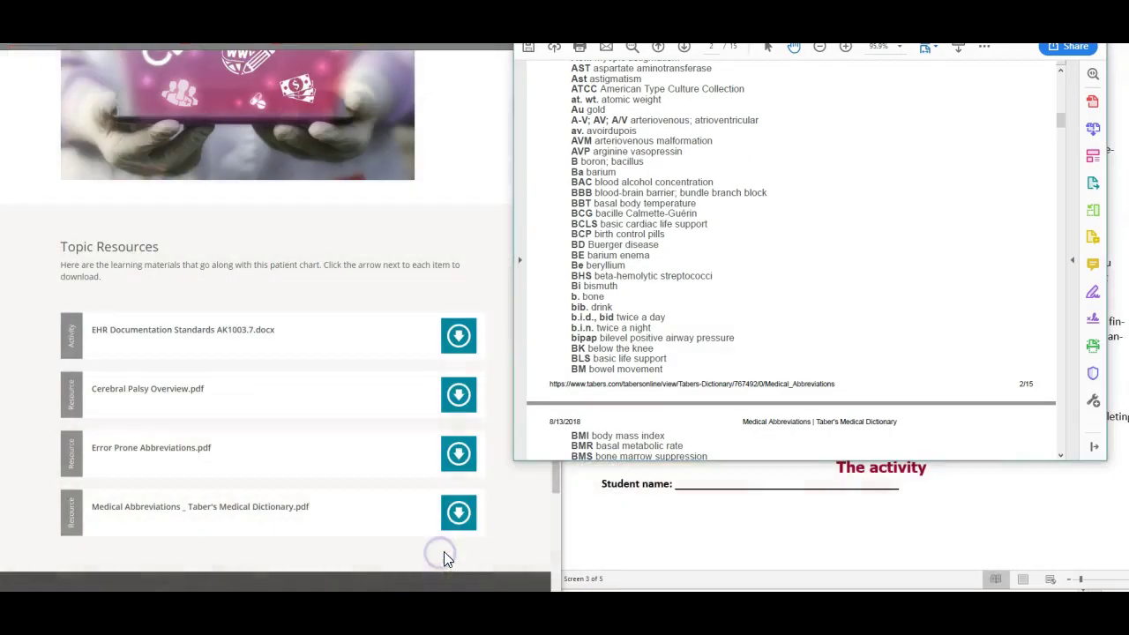
{"action": "scroll", "coordinate": [689, 369], "scroll_direction": "up", "scroll_amount": 1}
{"action": "scroll", "coordinate": [689, 368], "scroll_direction": "down", "scroll_amount": 1}
{"action": "scroll", "coordinate": [689, 369], "scroll_direction": "up", "scroll_amount": 1}
{"action": "scroll", "coordinate": [689, 369], "scroll_direction": "up", "scroll_amount": 10}
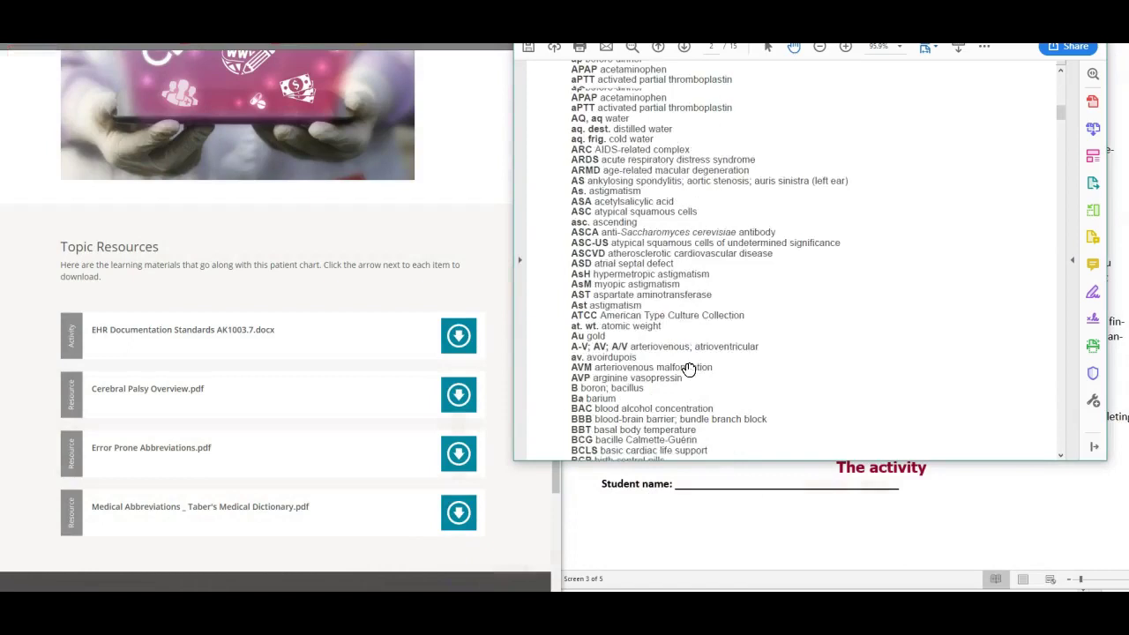
{"action": "scroll", "coordinate": [689, 369], "scroll_direction": "up", "scroll_amount": 12}
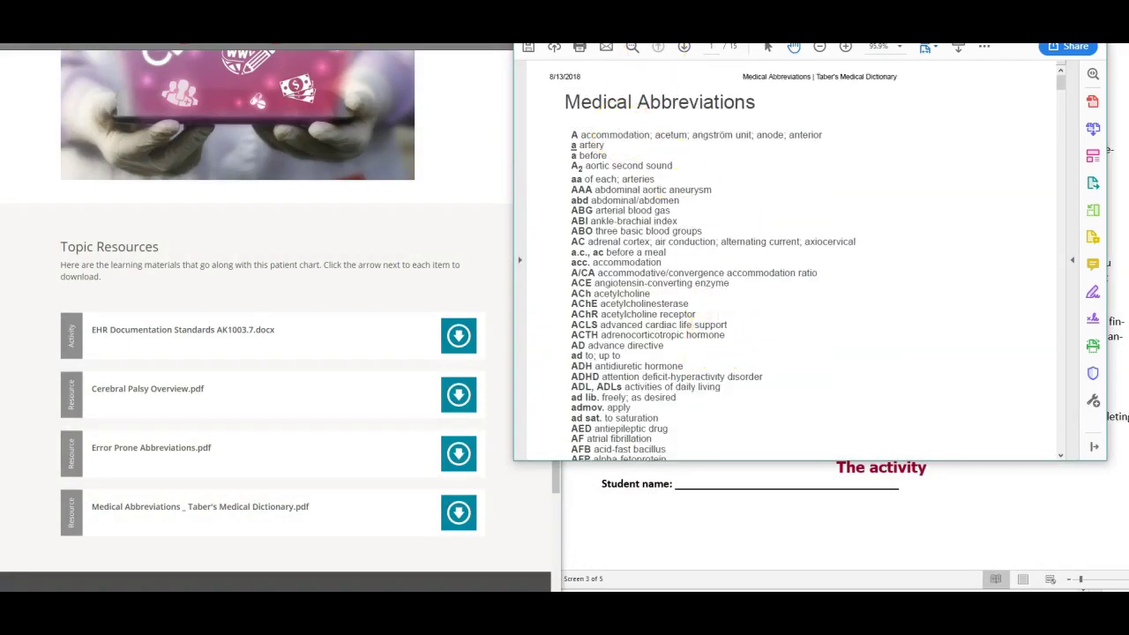
{"action": "left_click_drag", "start_coordinate": [767, 10], "coordinate": [767, 46]}
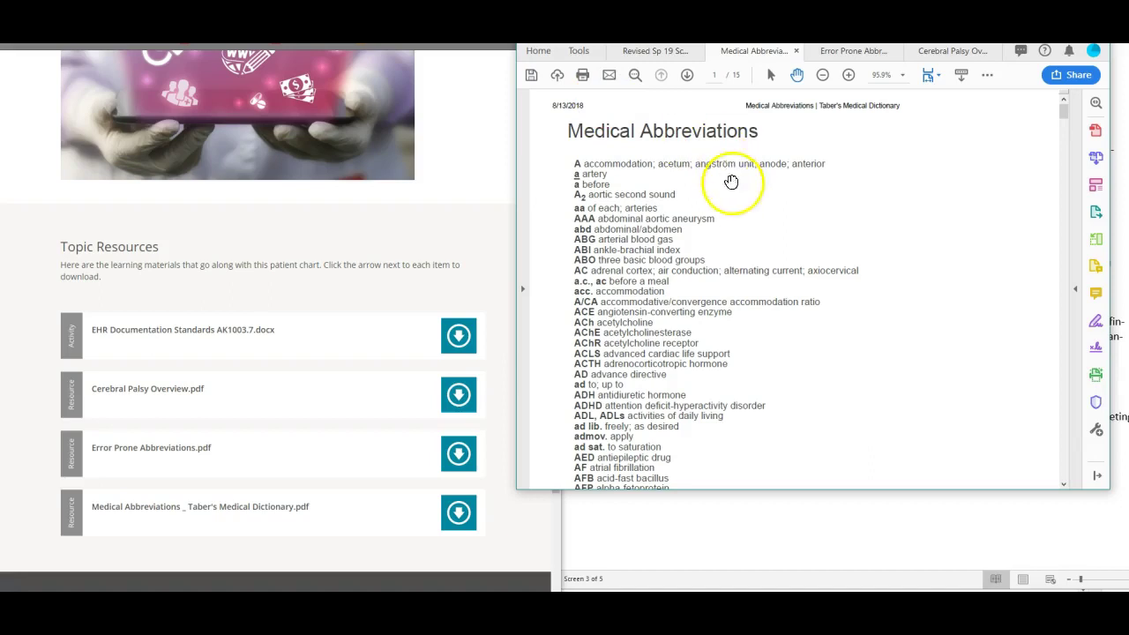
Step: Switch to the Error Prone Abbreviations PDF and look through its table of abbreviations and dose designations
{"action": "left_click", "coordinate": [838, 50]}
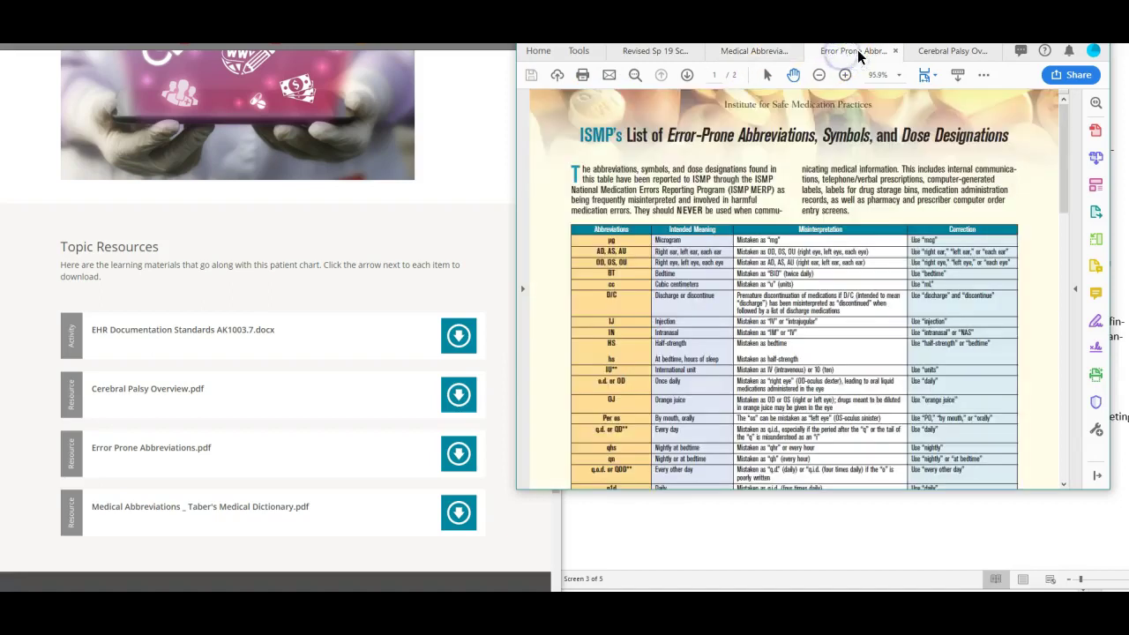
{"action": "scroll", "coordinate": [705, 256], "scroll_direction": "down", "scroll_amount": 6}
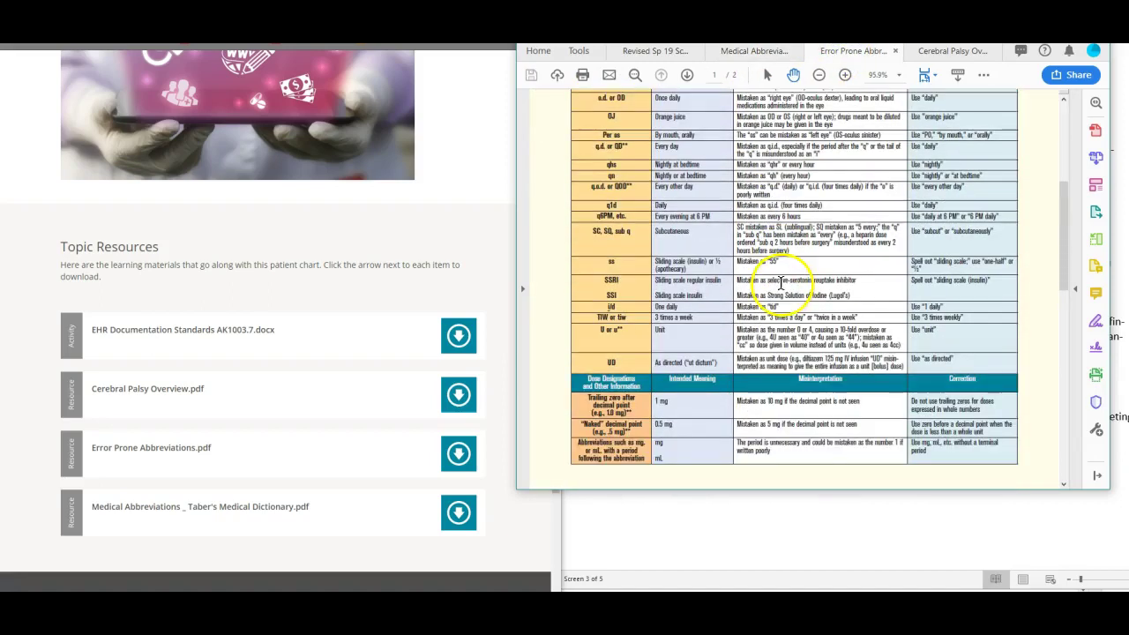
{"action": "scroll", "coordinate": [781, 270], "scroll_direction": "up", "scroll_amount": 4}
{"action": "scroll", "coordinate": [781, 271], "scroll_direction": "up", "scroll_amount": 4}
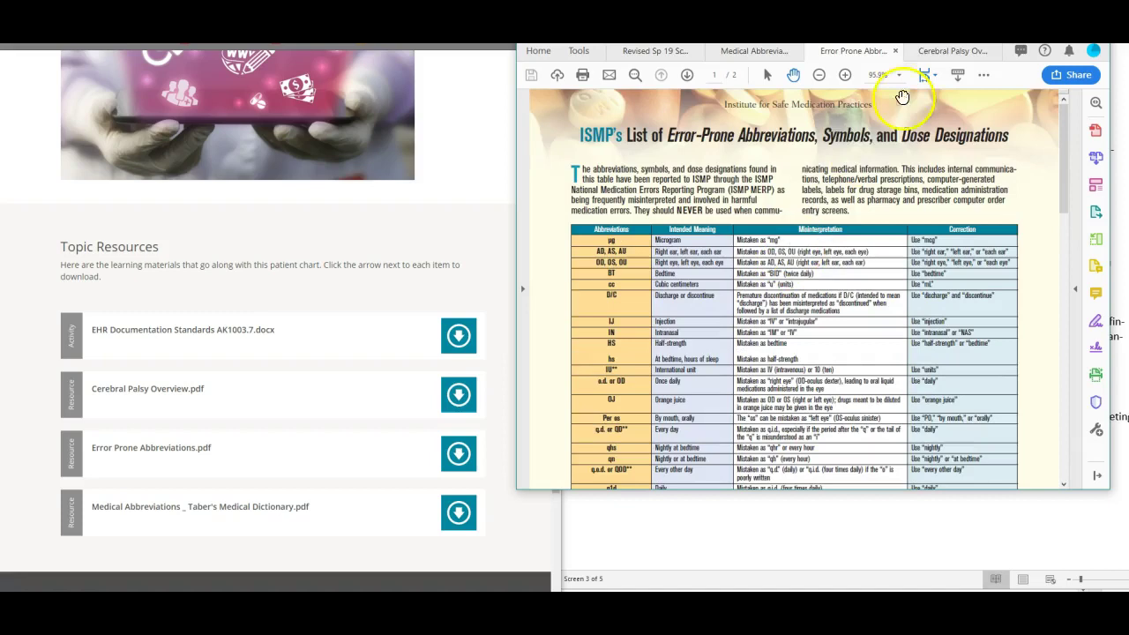
Step: View the Cerebral Palsy Overview PDF, then return to the beginning of the Medical Abbreviations list
{"action": "left_click", "coordinate": [953, 53]}
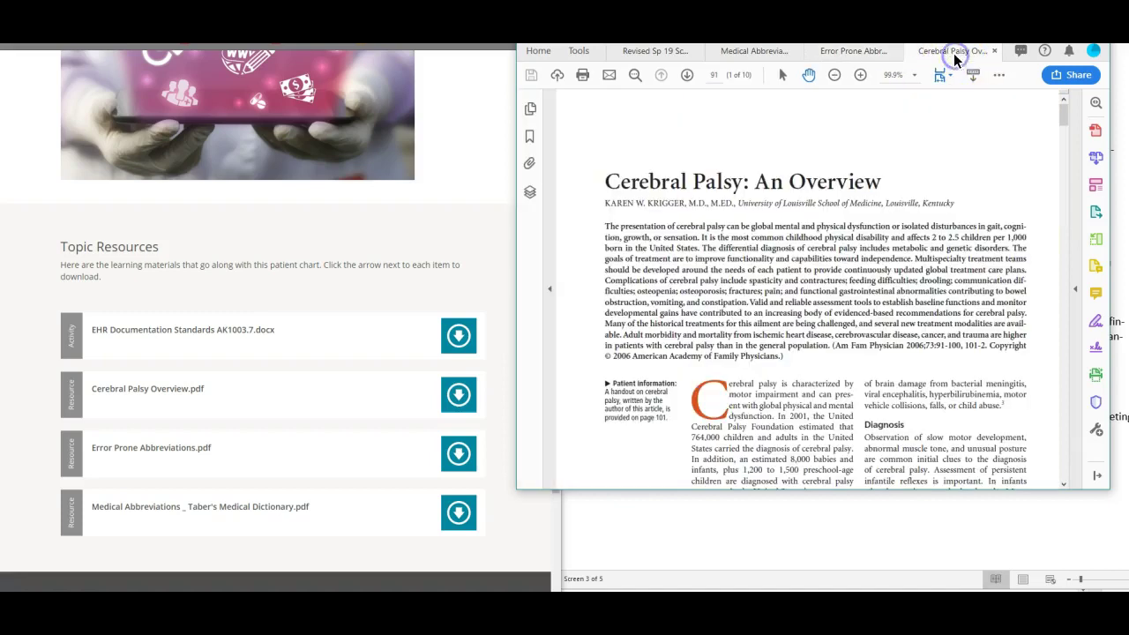
{"action": "left_click", "coordinate": [746, 53]}
{"action": "scroll", "coordinate": [768, 244], "scroll_direction": "down", "scroll_amount": 3}
{"action": "scroll", "coordinate": [769, 239], "scroll_direction": "up", "scroll_amount": 3}
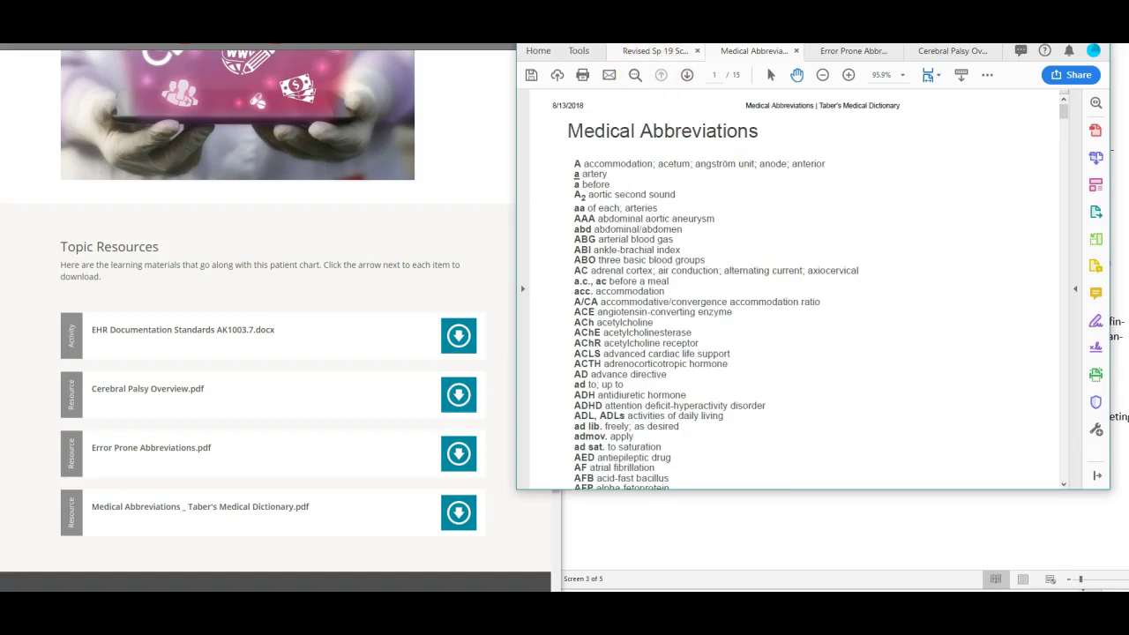
Step: Switch back to the activity document in Word and return to the start of the EHR Go activity page
{"action": "key", "text": "alt+Tab"}
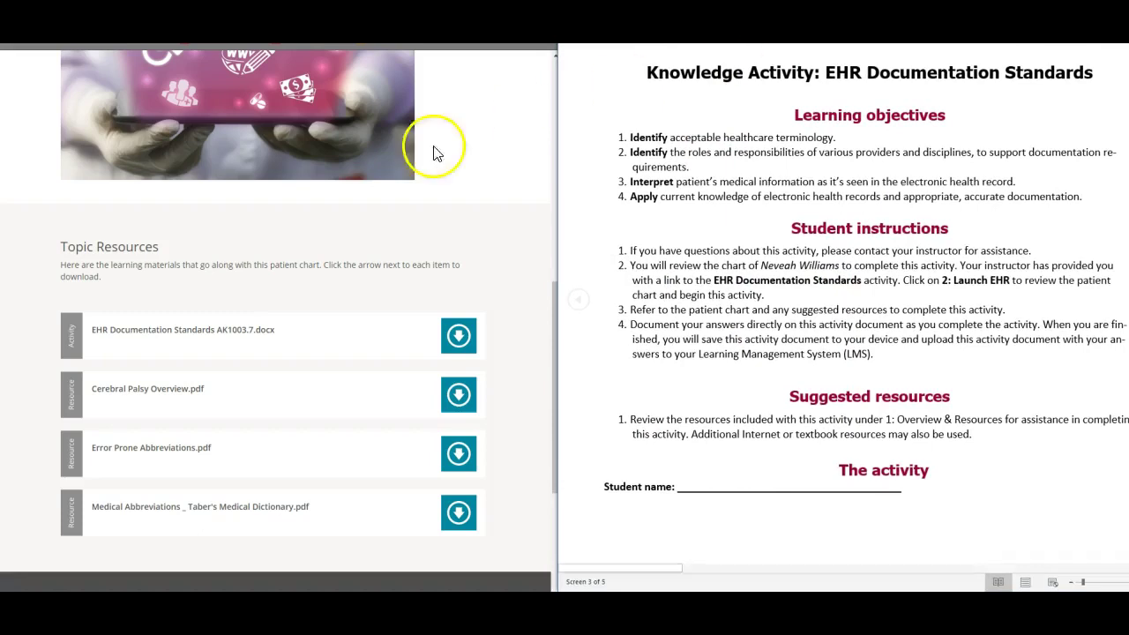
{"action": "scroll", "coordinate": [243, 410], "scroll_direction": "up", "scroll_amount": 5}
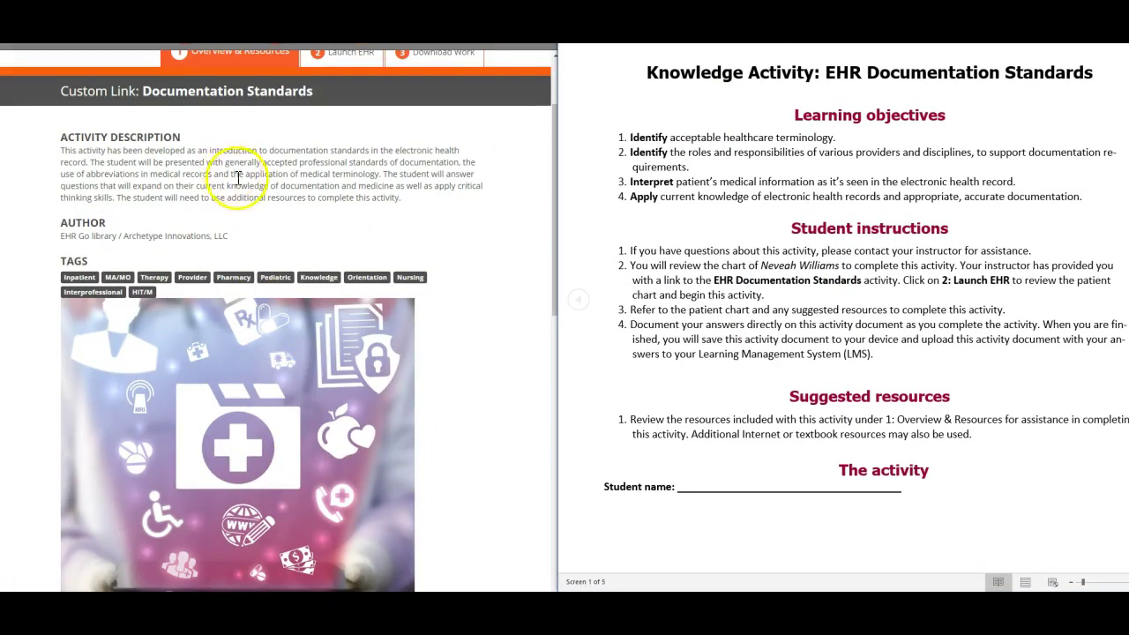
{"action": "scroll", "coordinate": [243, 183], "scroll_direction": "up", "scroll_amount": 2}
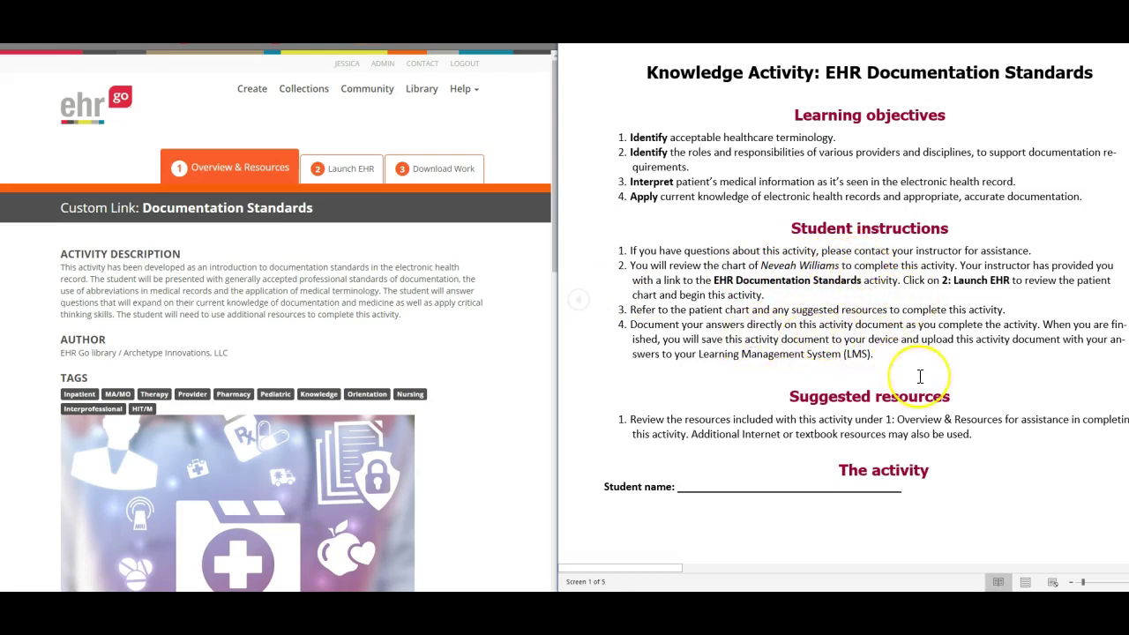
Step: Review the Questions page of the activity document and return to its first page
{"action": "scroll", "coordinate": [920, 377], "scroll_direction": "down", "scroll_amount": 5}
{"action": "scroll", "coordinate": [923, 378], "scroll_direction": "up", "scroll_amount": 3}
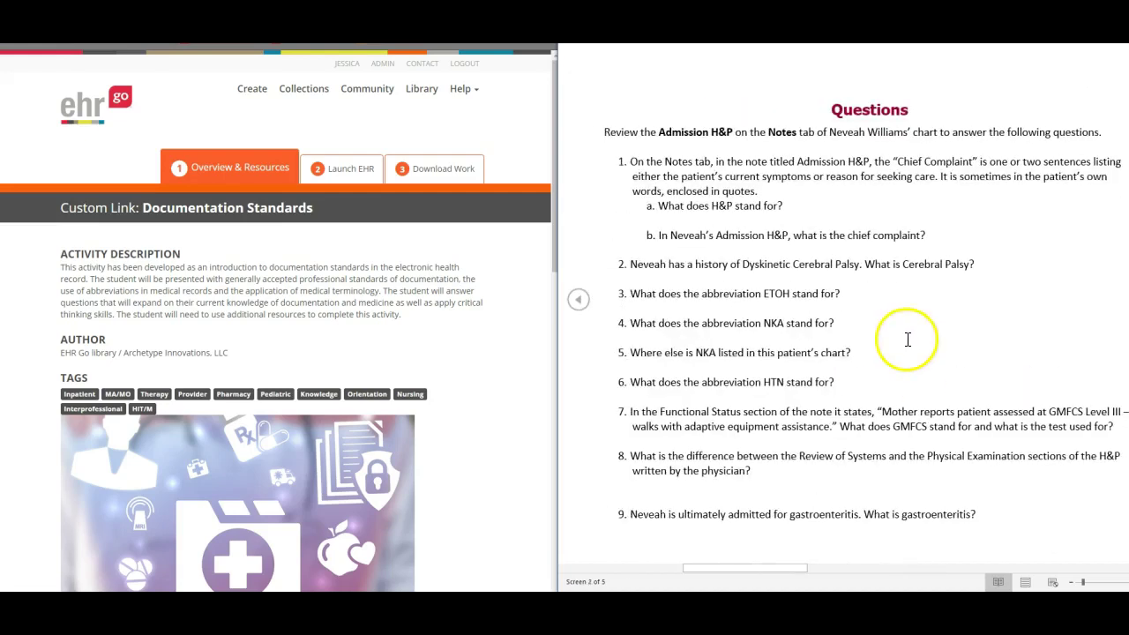
{"action": "scroll", "coordinate": [908, 337], "scroll_direction": "up", "scroll_amount": 3}
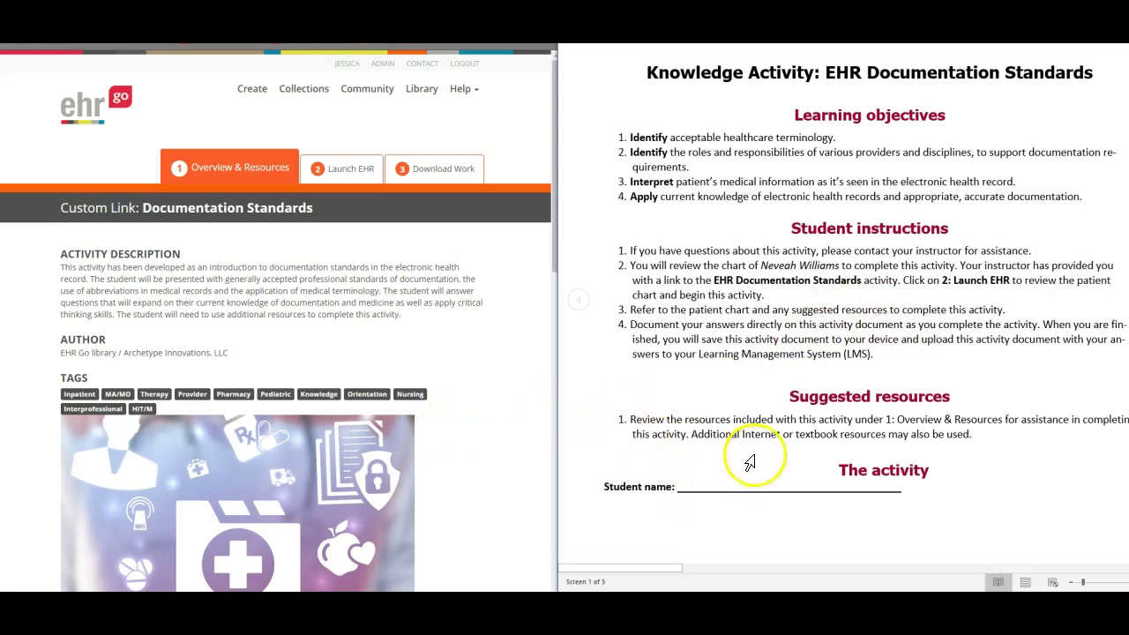
{"action": "scroll", "coordinate": [756, 458], "scroll_direction": "down", "scroll_amount": 3}
{"action": "scroll", "coordinate": [756, 455], "scroll_direction": "up", "scroll_amount": 5}
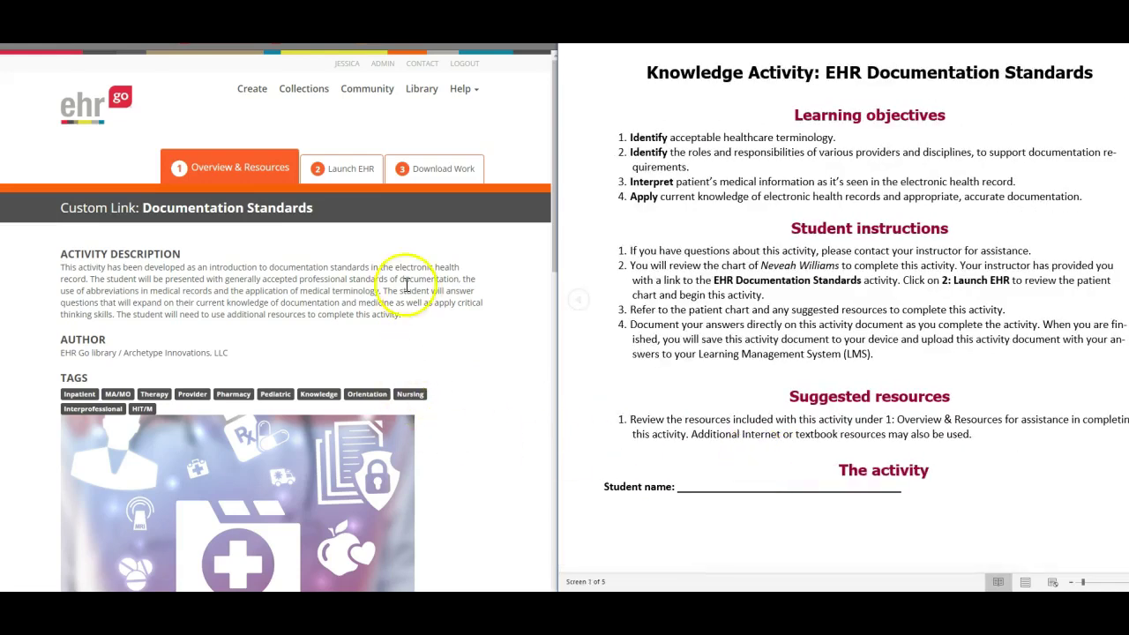
Step: Launch a new EHR session for the Documentation Standards activity and look over the patient's chart overview
{"action": "left_click", "coordinate": [343, 177]}
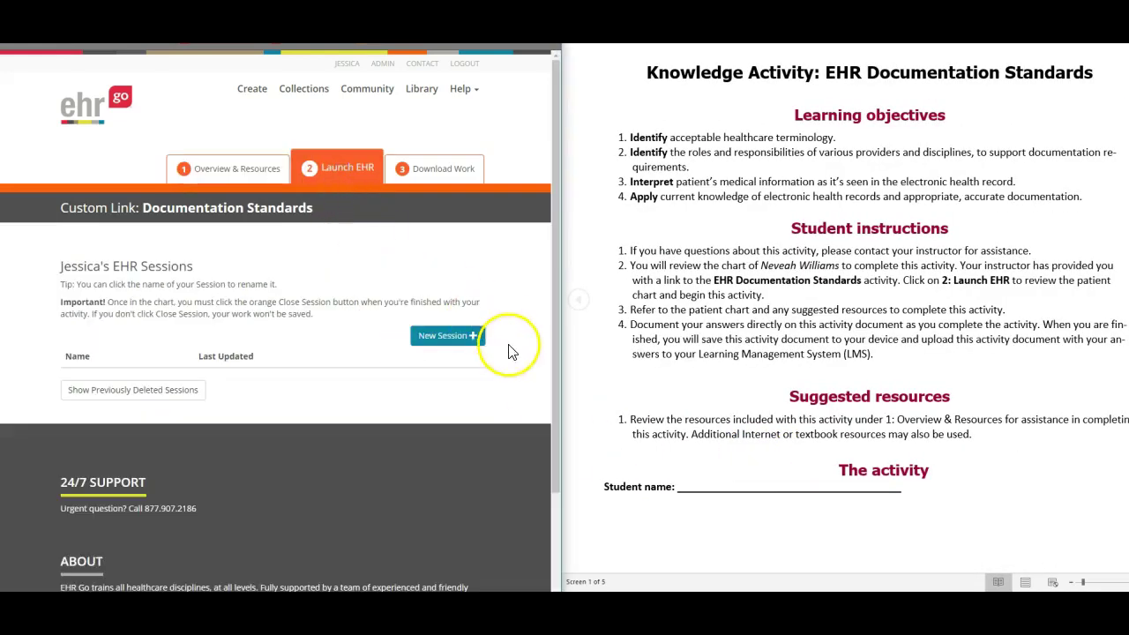
{"action": "left_click", "coordinate": [454, 342]}
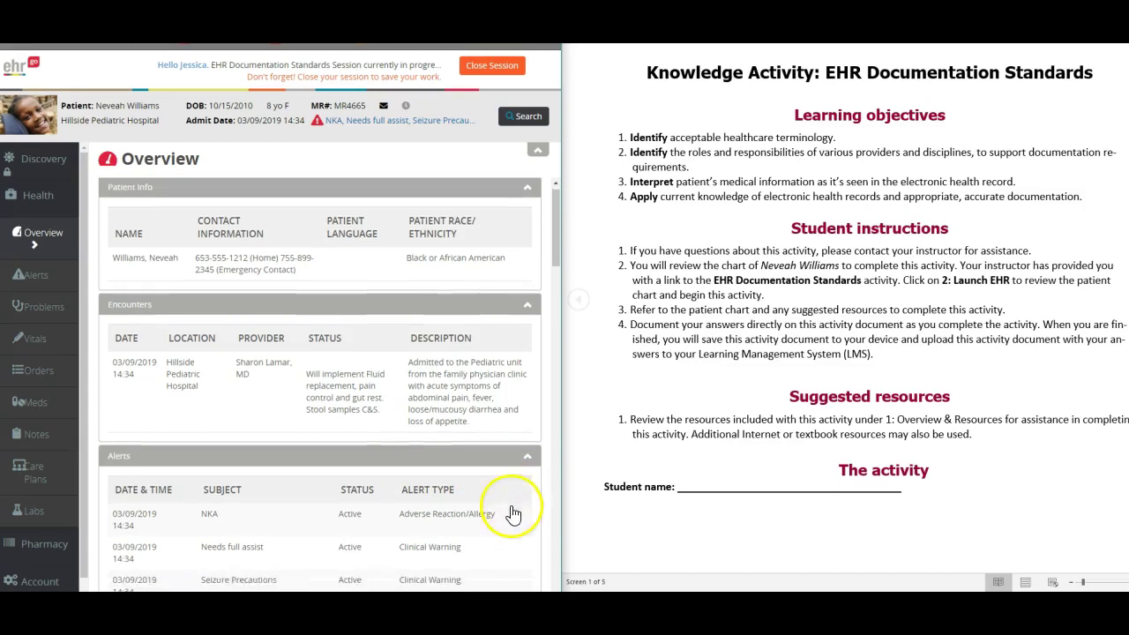
{"action": "scroll", "coordinate": [516, 511], "scroll_direction": "down", "scroll_amount": 2}
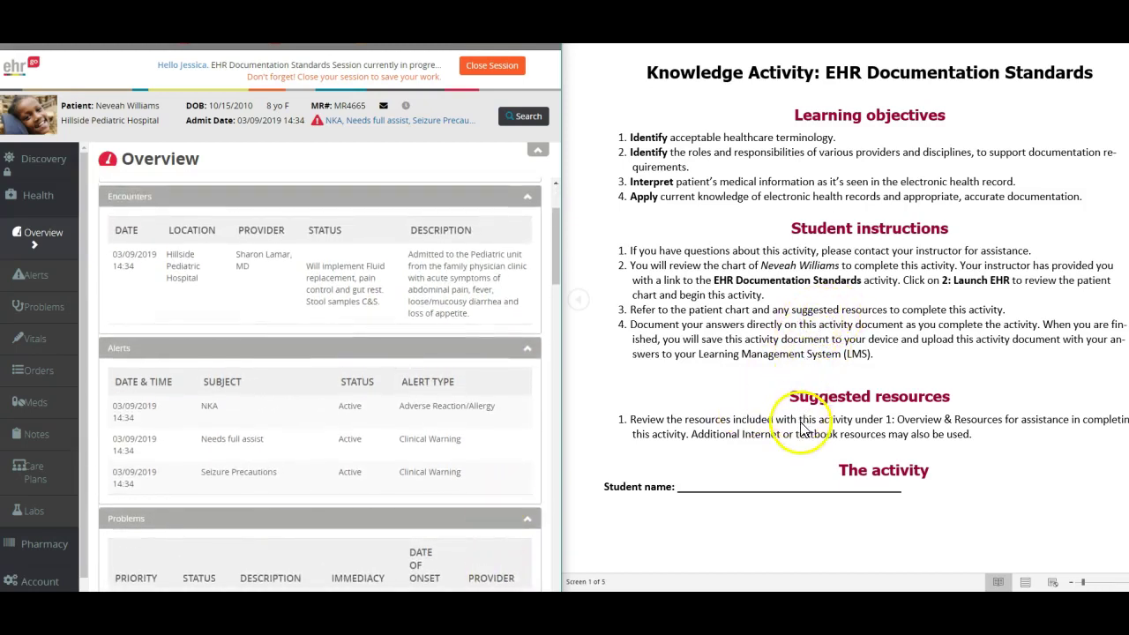
Step: Go to the Questions page of the activity document and change the document to the editable Print Layout view
{"action": "scroll", "coordinate": [801, 423], "scroll_direction": "down", "scroll_amount": 10}
{"action": "scroll", "coordinate": [803, 422], "scroll_direction": "up", "scroll_amount": 5}
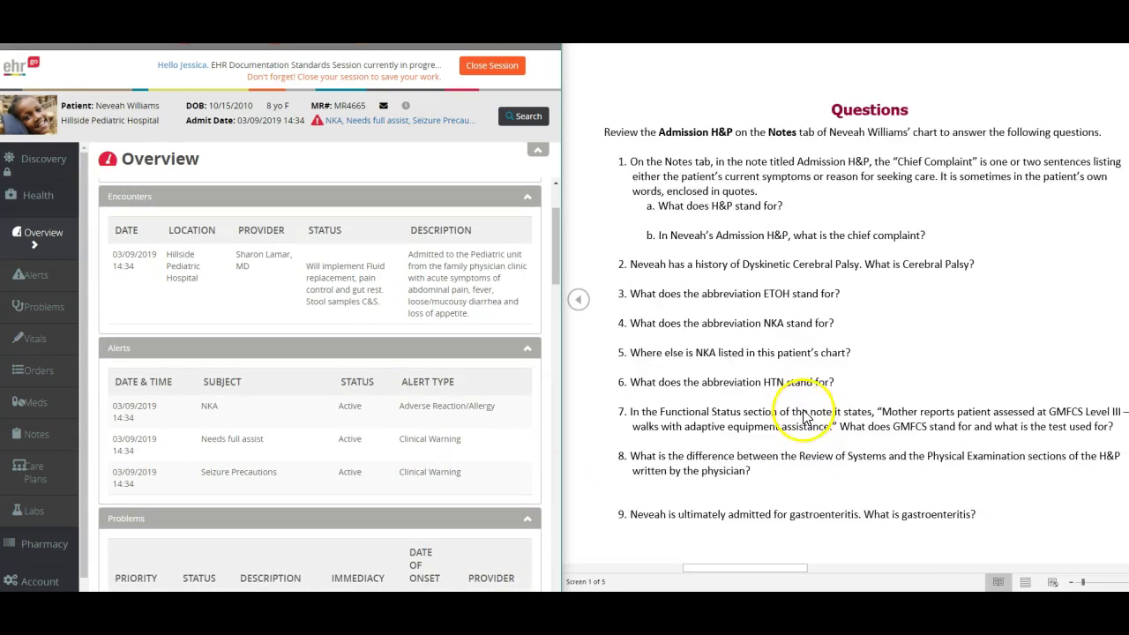
{"action": "left_click", "coordinate": [1026, 583]}
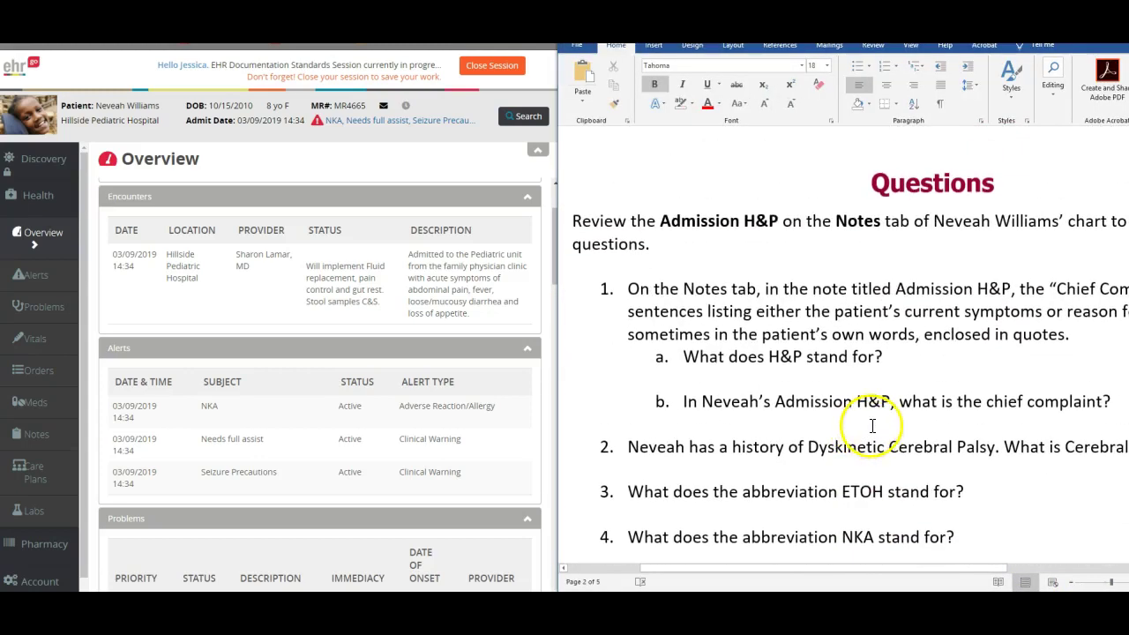
Step: Zoom out the activity document at the Questions section so that the full page width fits beside the chart
{"action": "scroll", "coordinate": [888, 421], "scroll_direction": "up", "scroll_amount": 1}
{"action": "scroll", "coordinate": [887, 421], "scroll_direction": "down", "scroll_amount": 3}
{"action": "scroll", "coordinate": [891, 420], "scroll_direction": "up", "scroll_amount": 10}
{"action": "scroll", "coordinate": [893, 412], "scroll_direction": "up", "scroll_amount": 2}
{"action": "scroll", "coordinate": [894, 412], "scroll_direction": "down", "scroll_amount": 8}
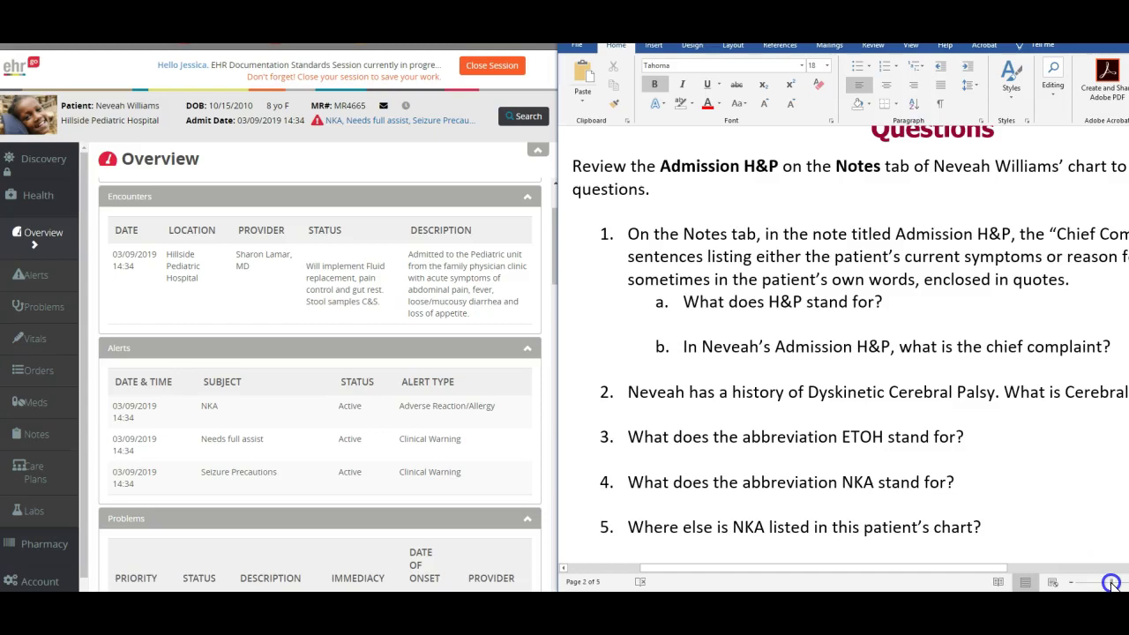
{"action": "mouse_move", "coordinate": [1110, 584]}
{"action": "left_mouse_down"}
{"action": "mouse_move", "coordinate": [1089, 584]}
{"action": "mouse_move", "coordinate": [1108, 584]}
{"action": "left_mouse_up"}
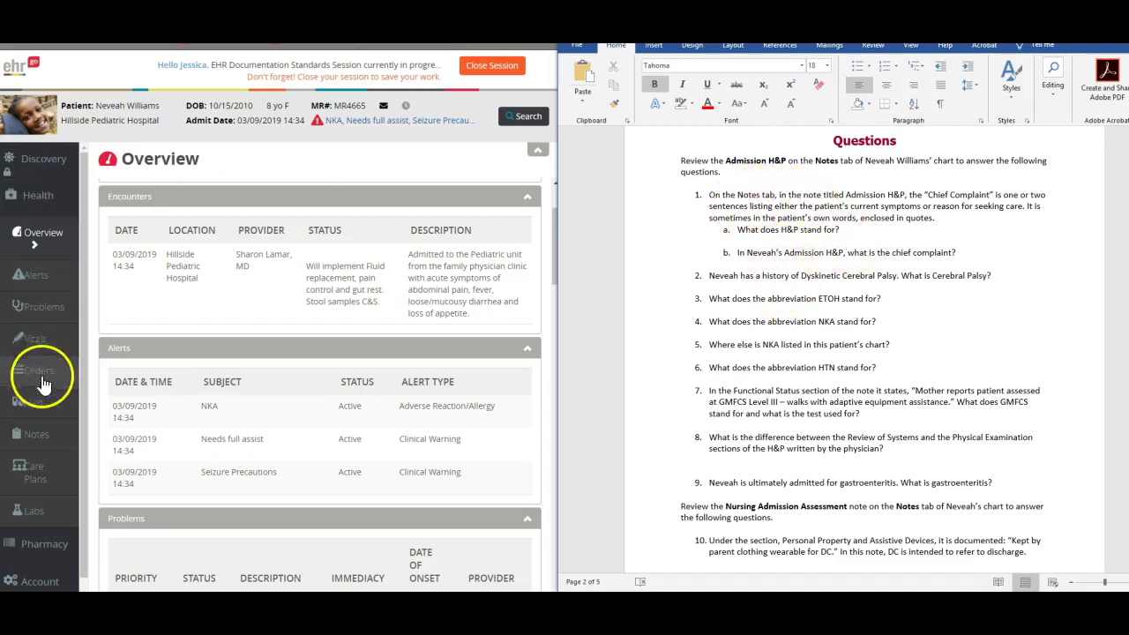
Step: Open the Notes list in the patient's chart
{"action": "left_click", "coordinate": [50, 434]}
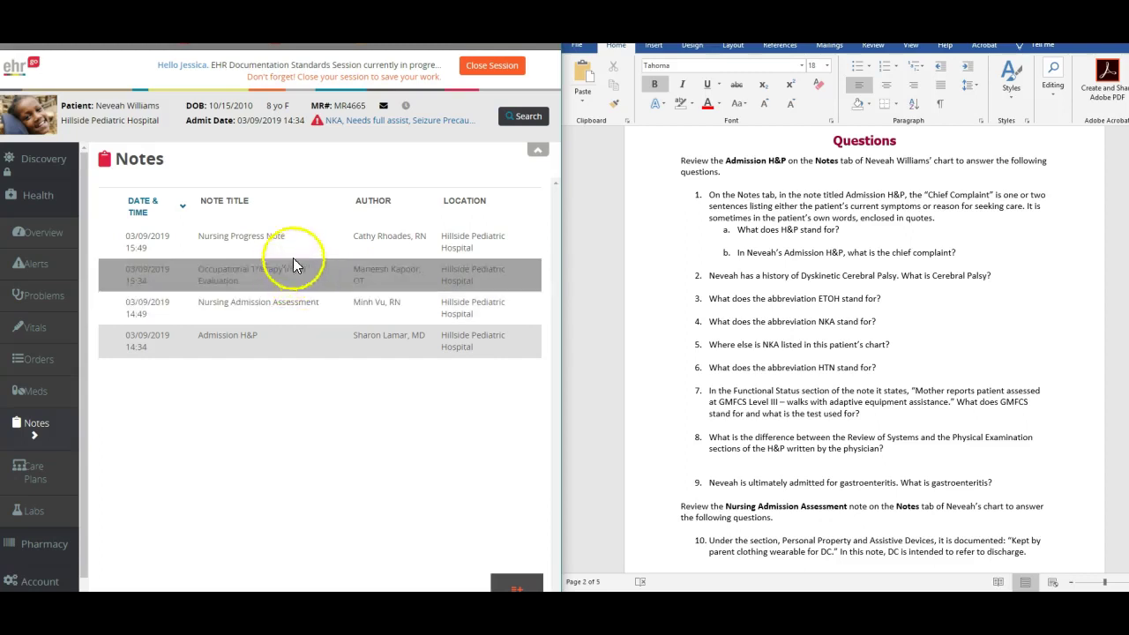
Step: Open the Admission H&P note and review its Chief Complaint, History of Present Illness and Past Medical History sections
{"action": "left_click", "coordinate": [253, 350]}
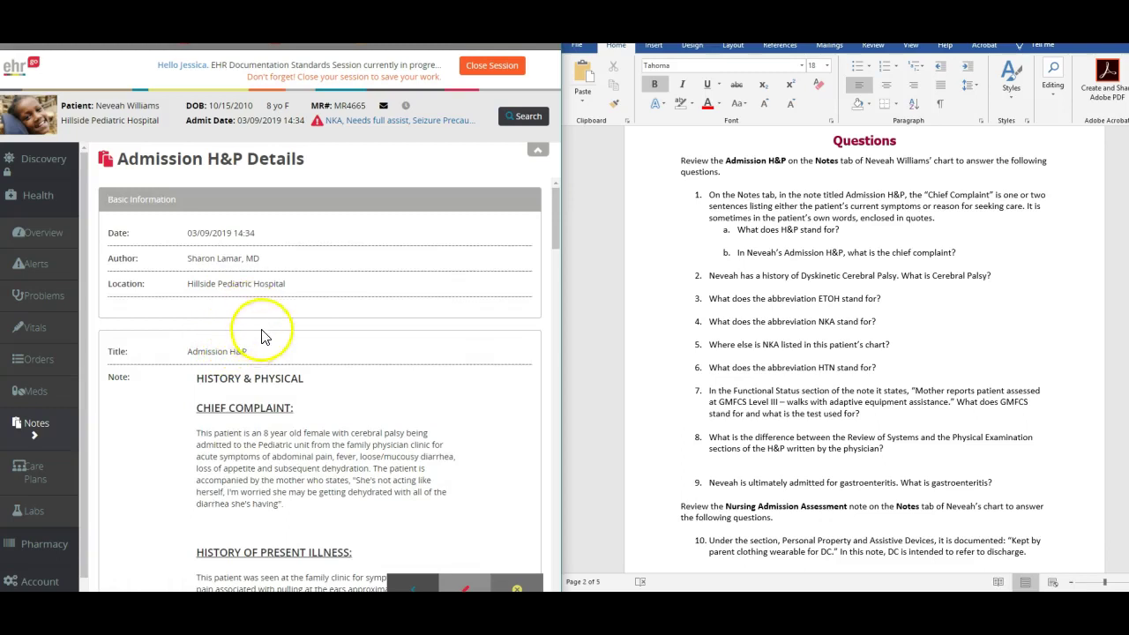
{"action": "scroll", "coordinate": [379, 336], "scroll_direction": "down", "scroll_amount": 3}
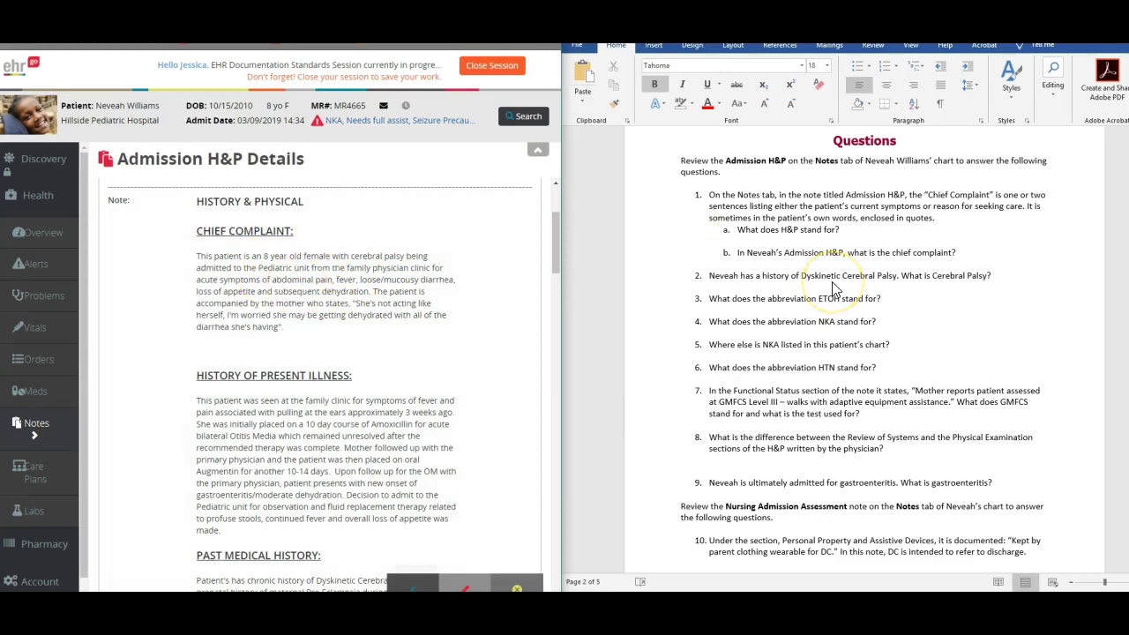
{"action": "scroll", "coordinate": [388, 309], "scroll_direction": "down", "scroll_amount": 2}
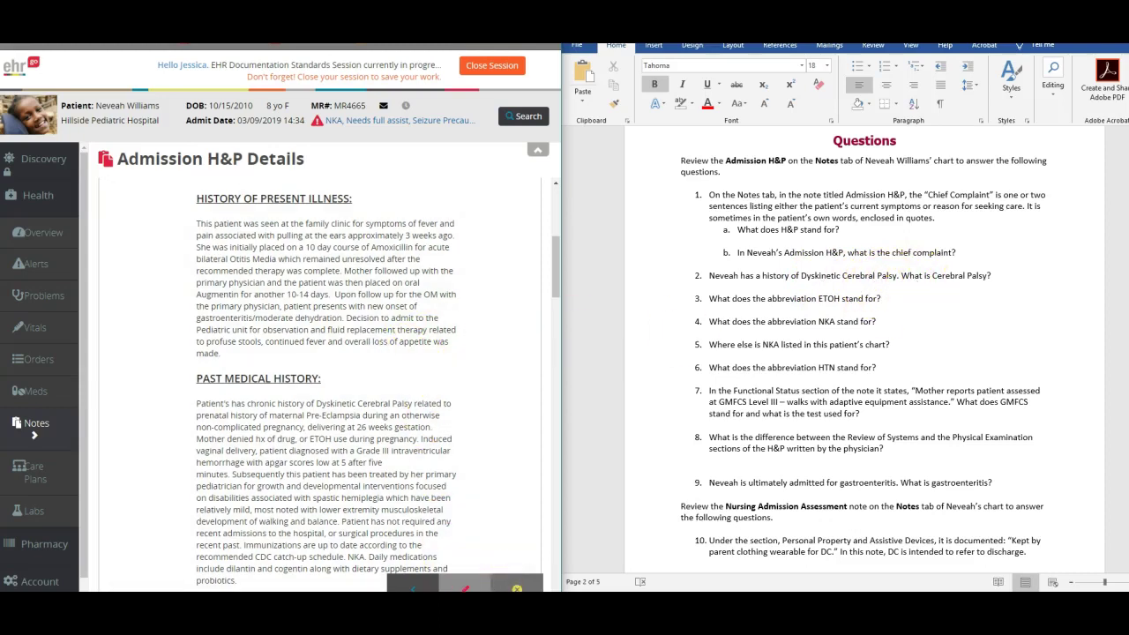
Step: Switch to the Cerebral Palsy Overview PDF in Acrobat and make its window taller to show more of the article
{"action": "mouse_move", "coordinate": [465, 588]}
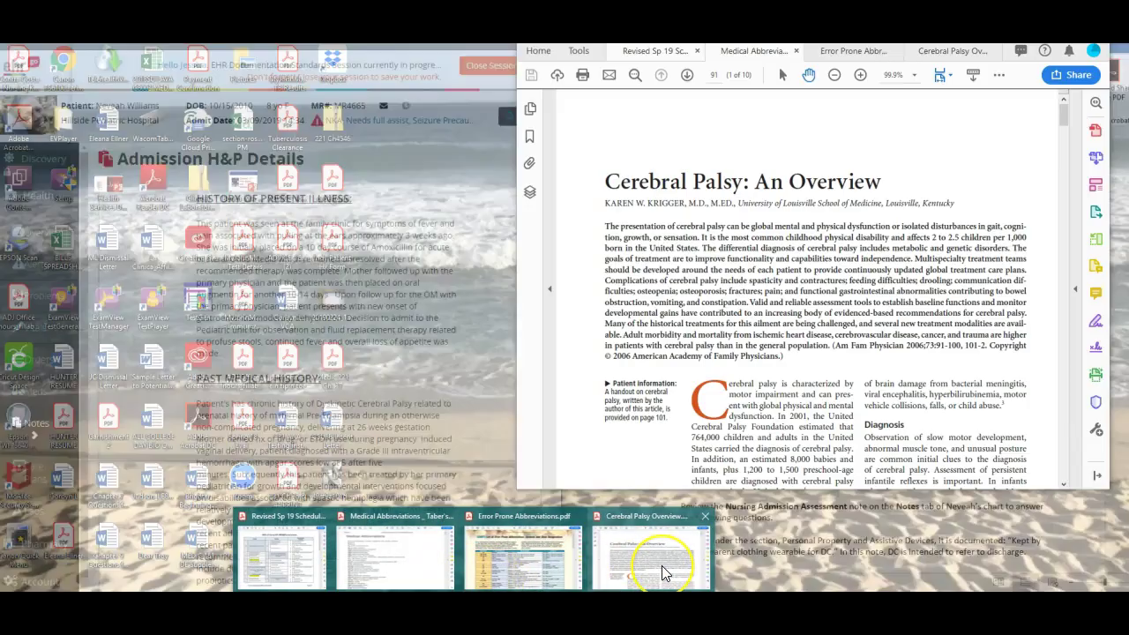
{"action": "mouse_move", "coordinate": [622, 577]}
{"action": "left_click", "coordinate": [661, 569]}
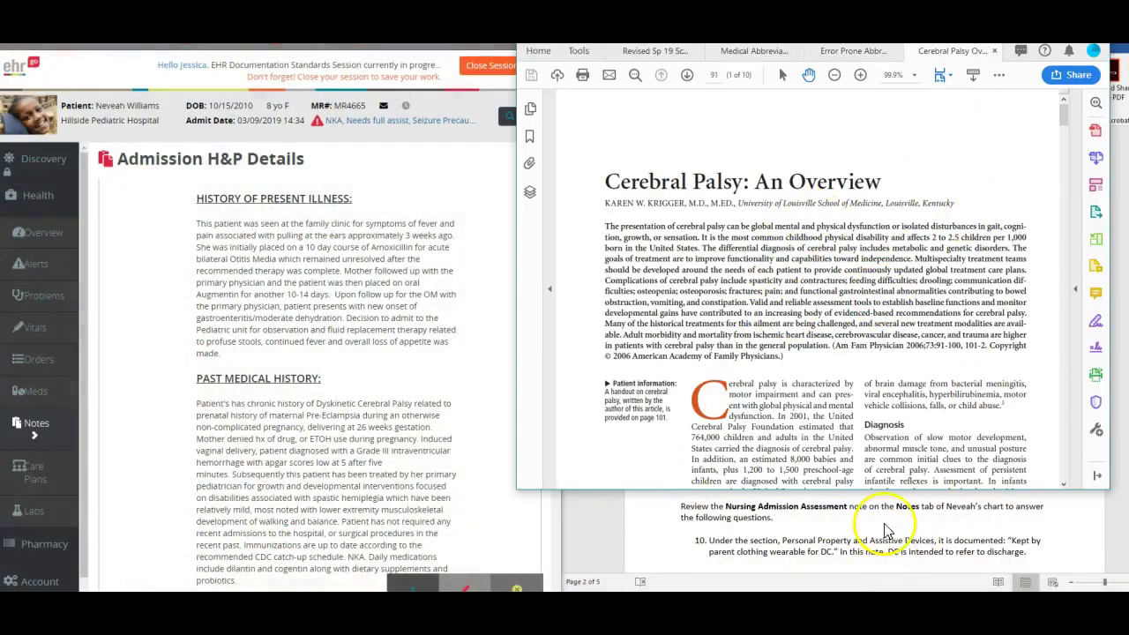
{"action": "left_click_drag", "start_coordinate": [878, 542], "coordinate": [872, 581]}
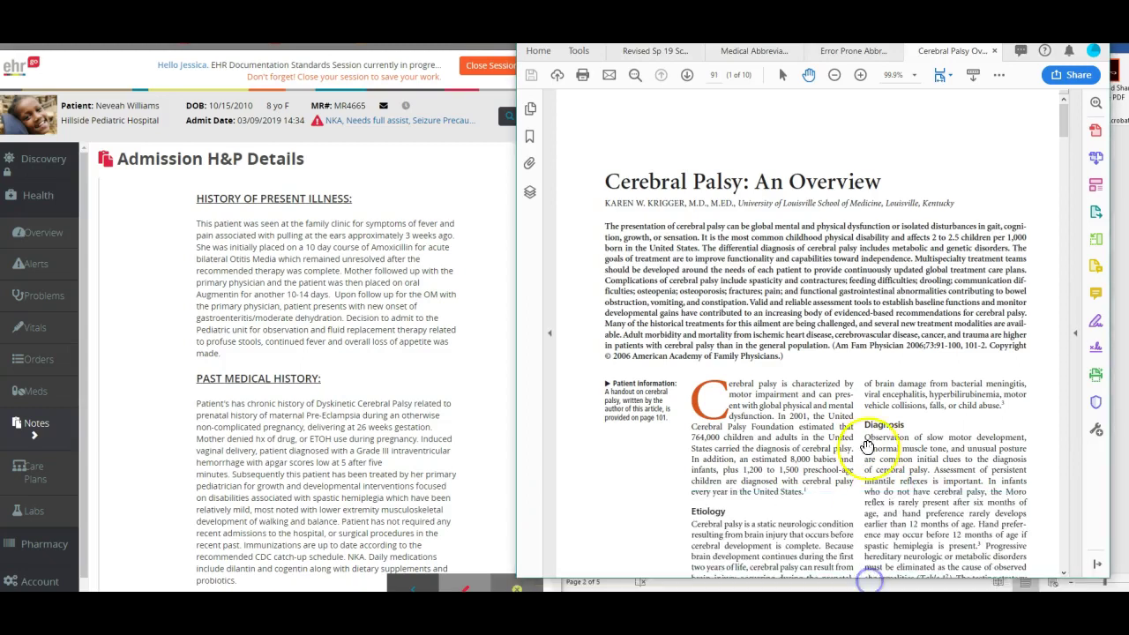
Step: Skim the cerebral palsy article for its etiology, clinical features, assessment instruments and Gross Motor Function Classification tables, and return to the activity questions
{"action": "scroll", "coordinate": [877, 355], "scroll_direction": "down", "scroll_amount": 2}
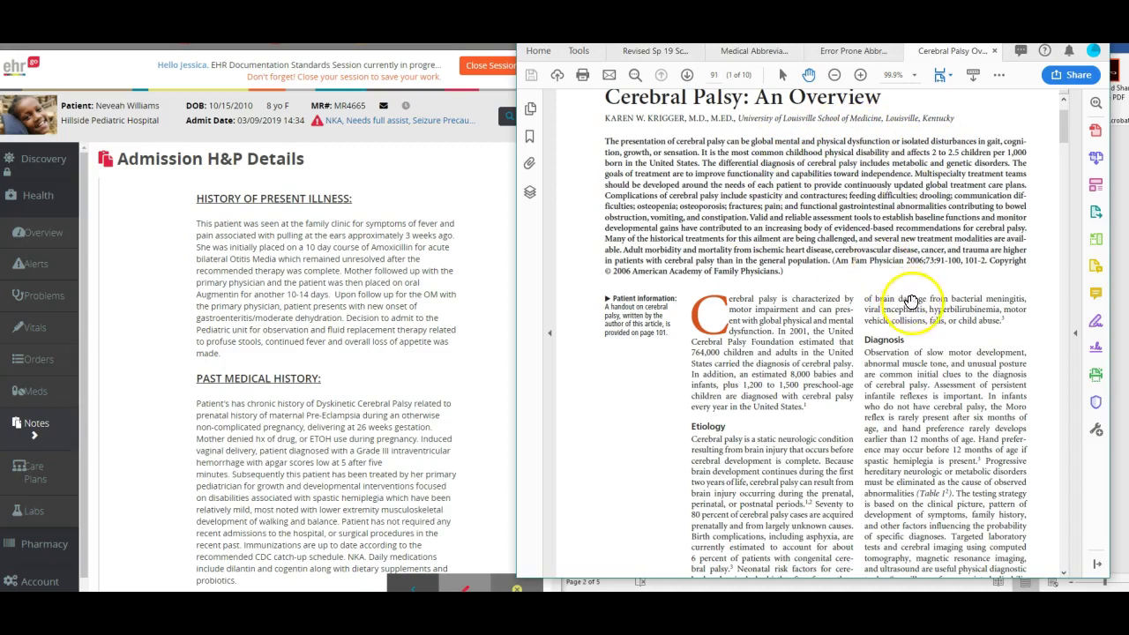
{"action": "scroll", "coordinate": [881, 268], "scroll_direction": "down", "scroll_amount": 4}
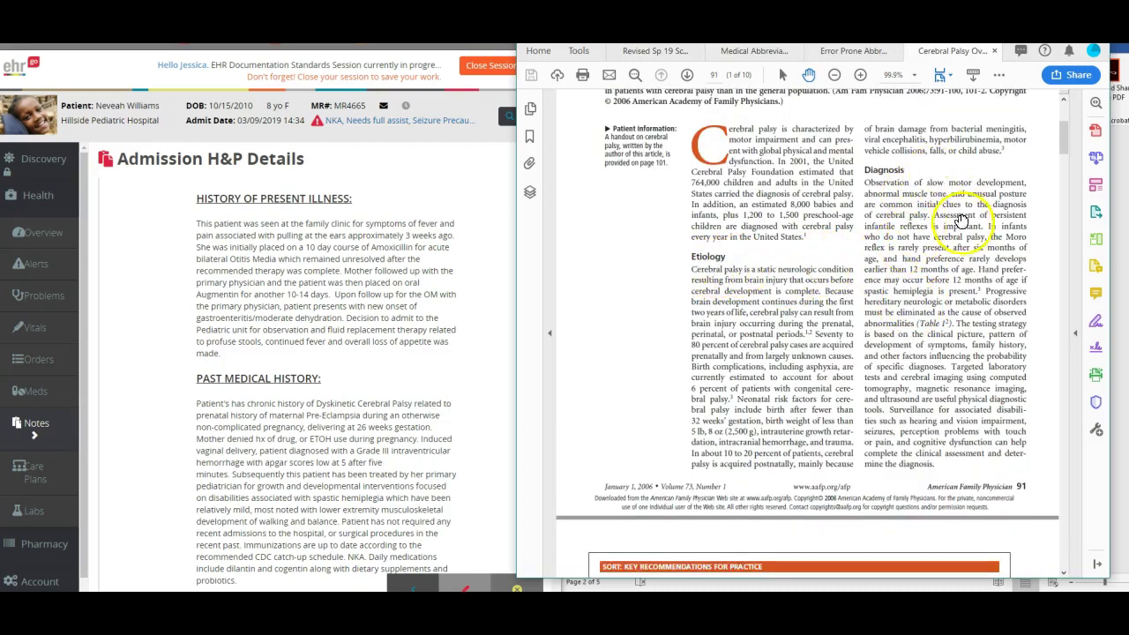
{"action": "scroll", "coordinate": [962, 203], "scroll_direction": "down", "scroll_amount": 10}
{"action": "scroll", "coordinate": [971, 272], "scroll_direction": "down", "scroll_amount": 5}
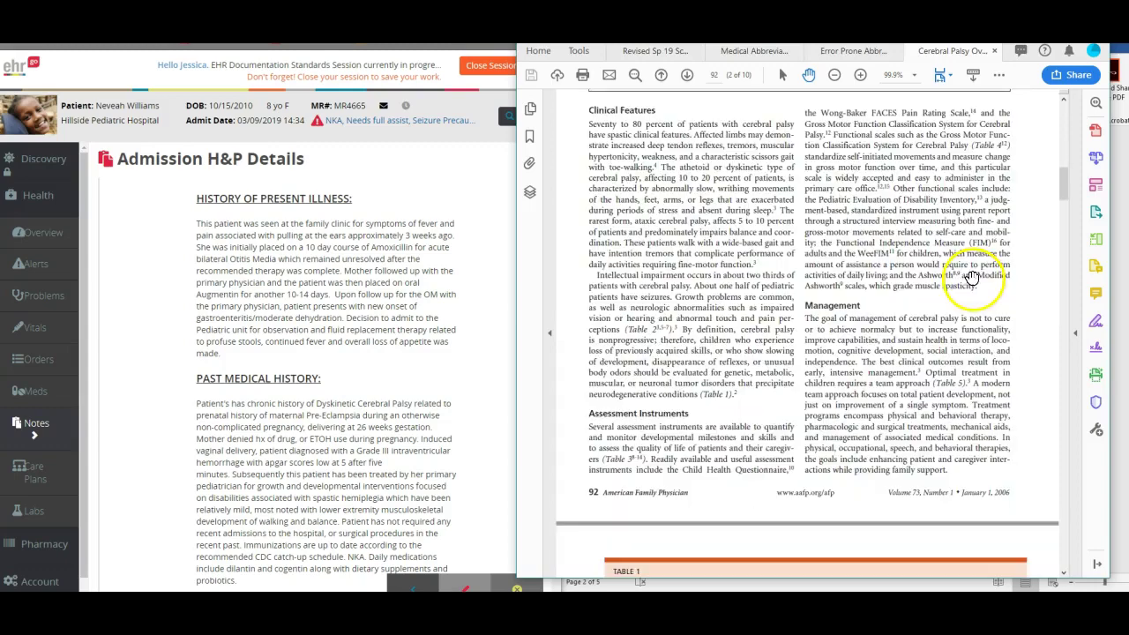
{"action": "scroll", "coordinate": [935, 318], "scroll_direction": "down", "scroll_amount": 18}
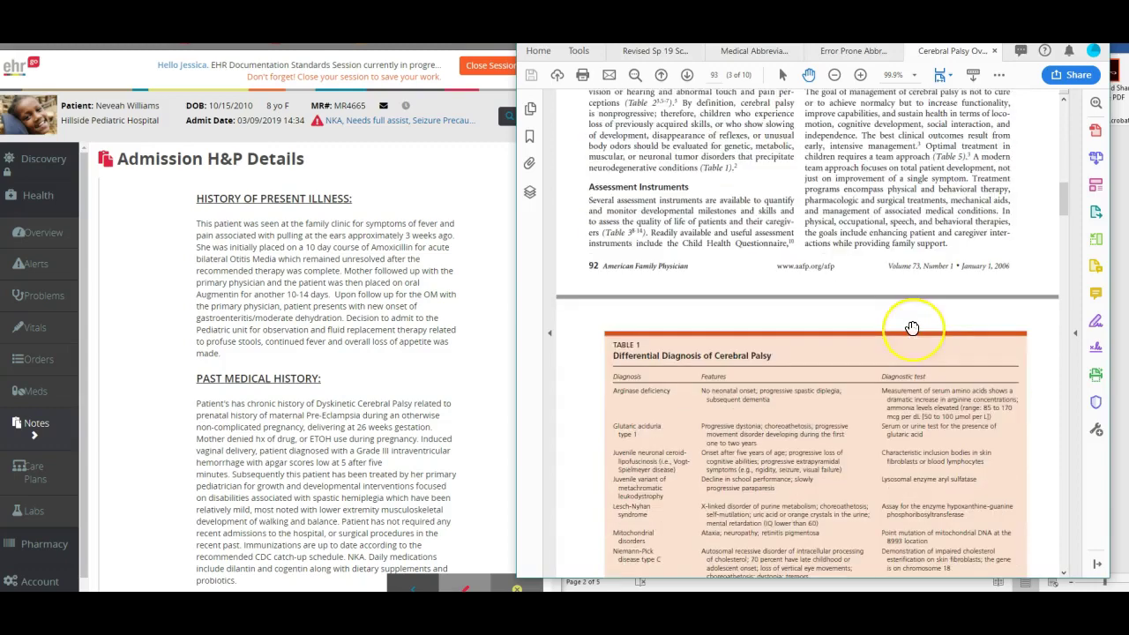
{"action": "scroll", "coordinate": [913, 327], "scroll_direction": "down", "scroll_amount": 18}
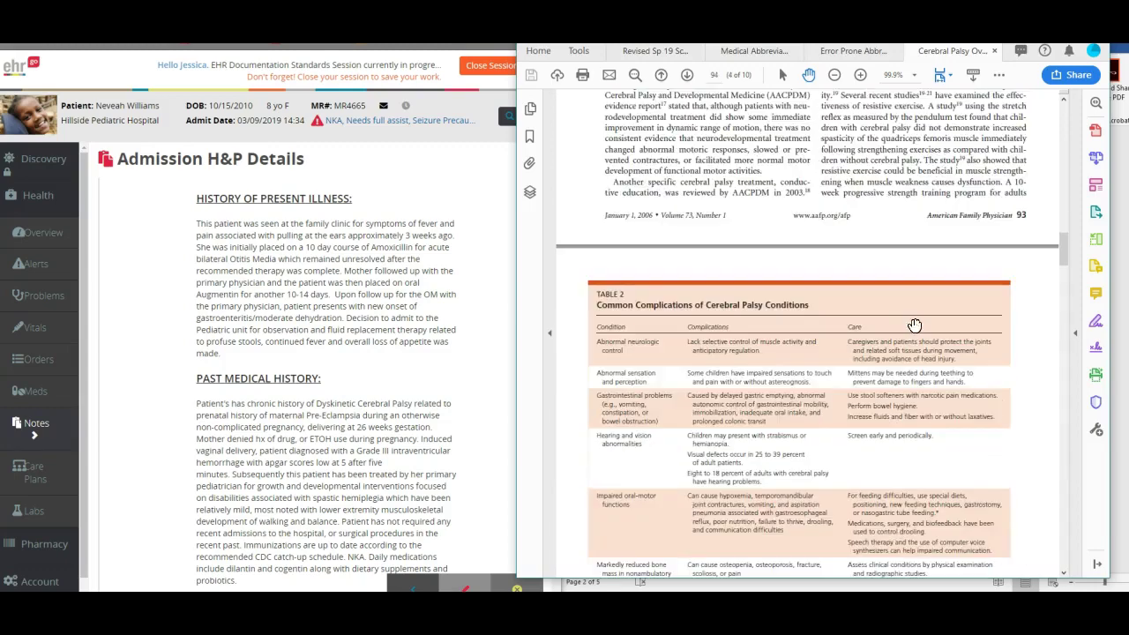
{"action": "scroll", "coordinate": [920, 322], "scroll_direction": "down", "scroll_amount": 18}
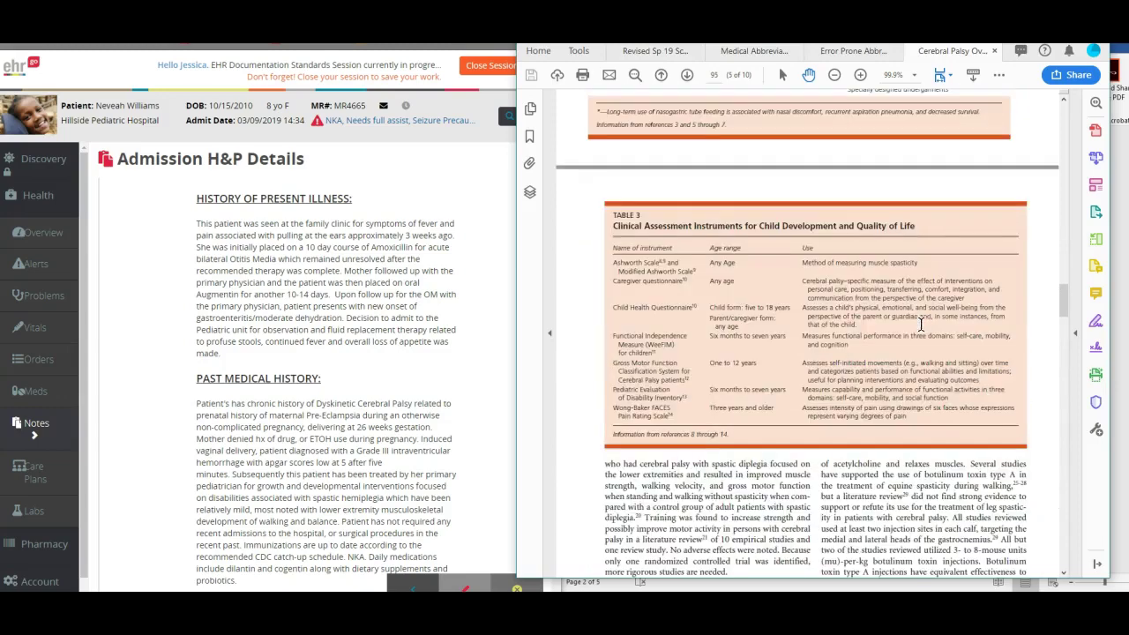
{"action": "scroll", "coordinate": [921, 330], "scroll_direction": "down", "scroll_amount": 5}
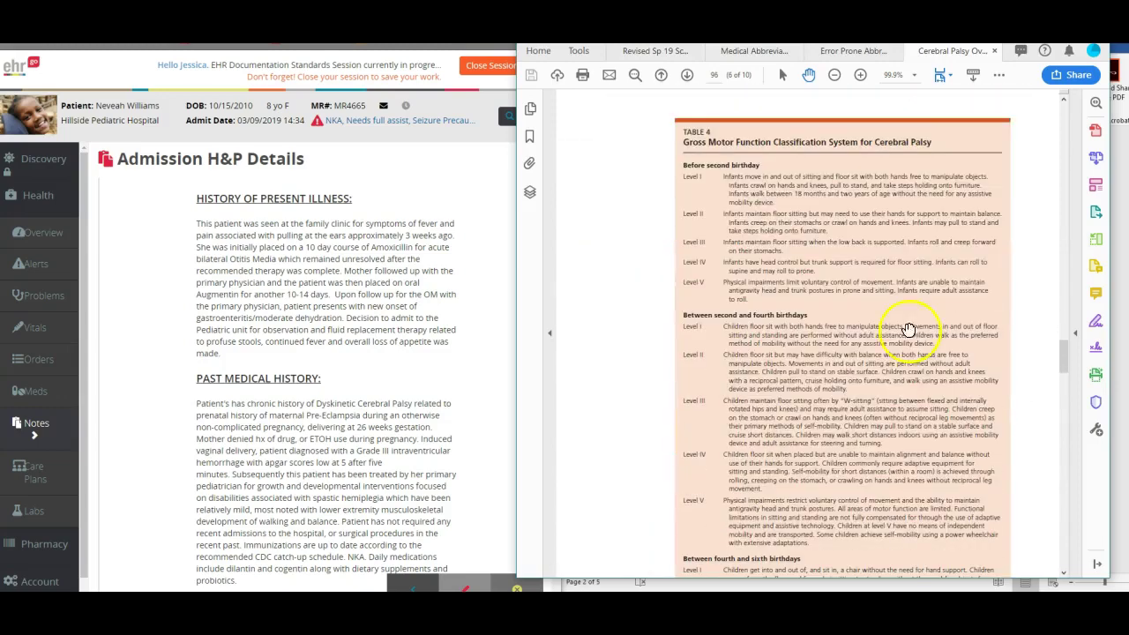
{"action": "scroll", "coordinate": [804, 351], "scroll_direction": "down", "scroll_amount": 15}
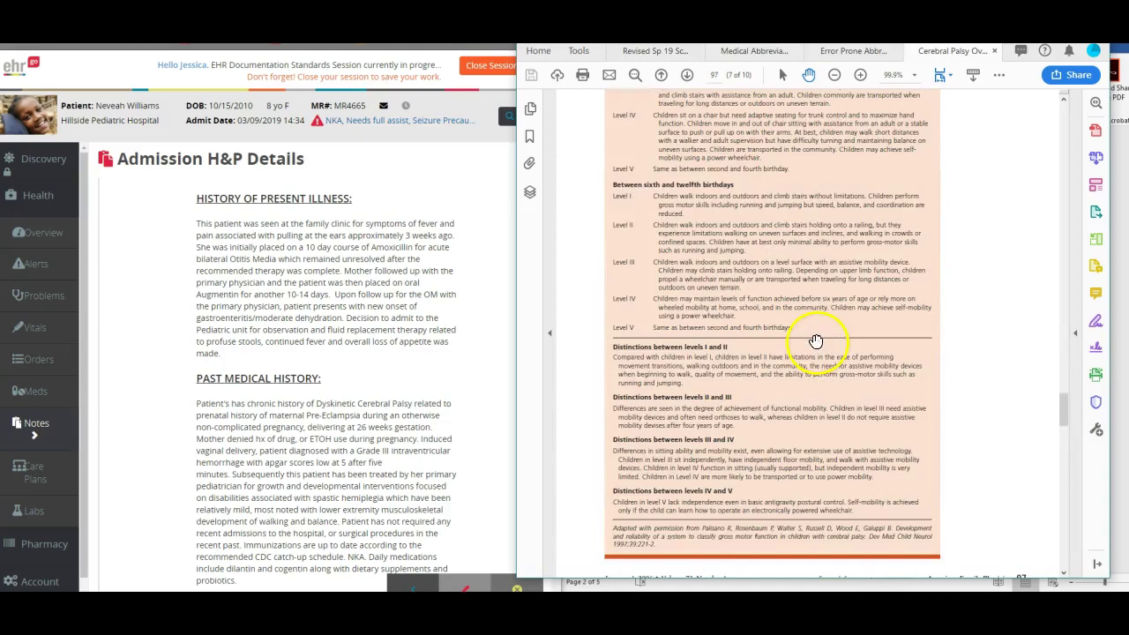
{"action": "scroll", "coordinate": [825, 330], "scroll_direction": "down", "scroll_amount": 20}
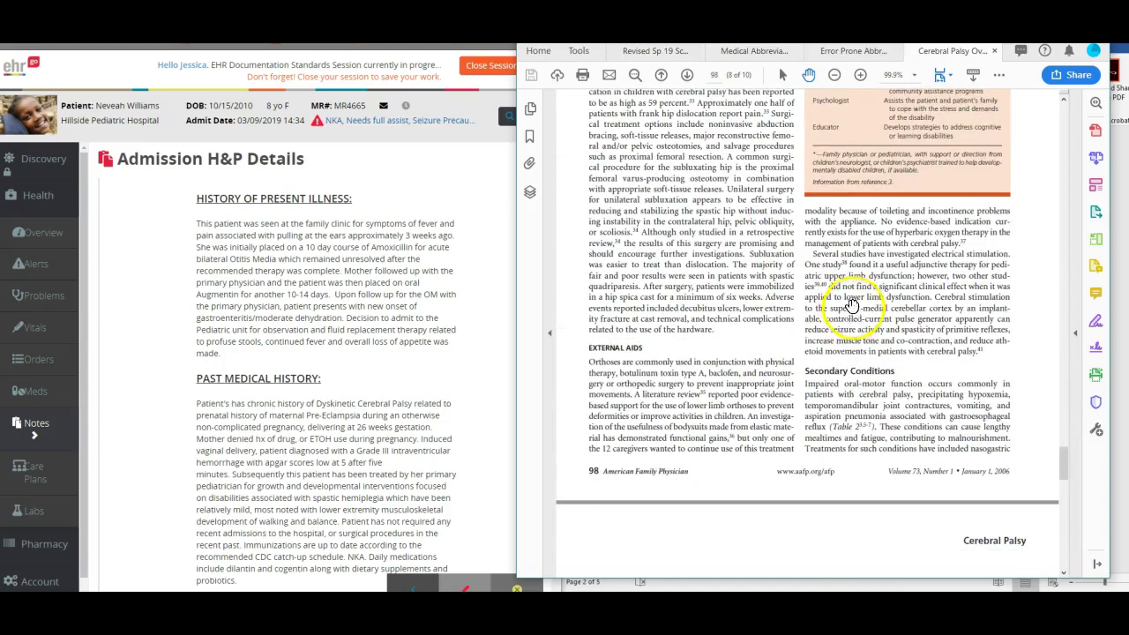
{"action": "scroll", "coordinate": [857, 296], "scroll_direction": "up", "scroll_amount": 20}
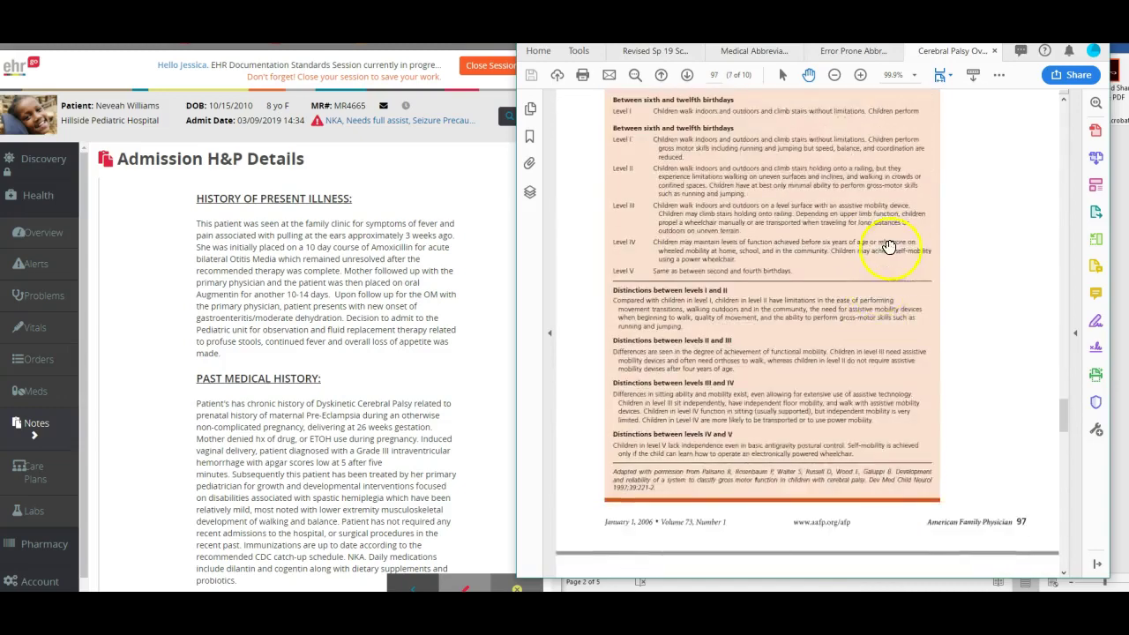
{"action": "scroll", "coordinate": [904, 235], "scroll_direction": "up", "scroll_amount": 10}
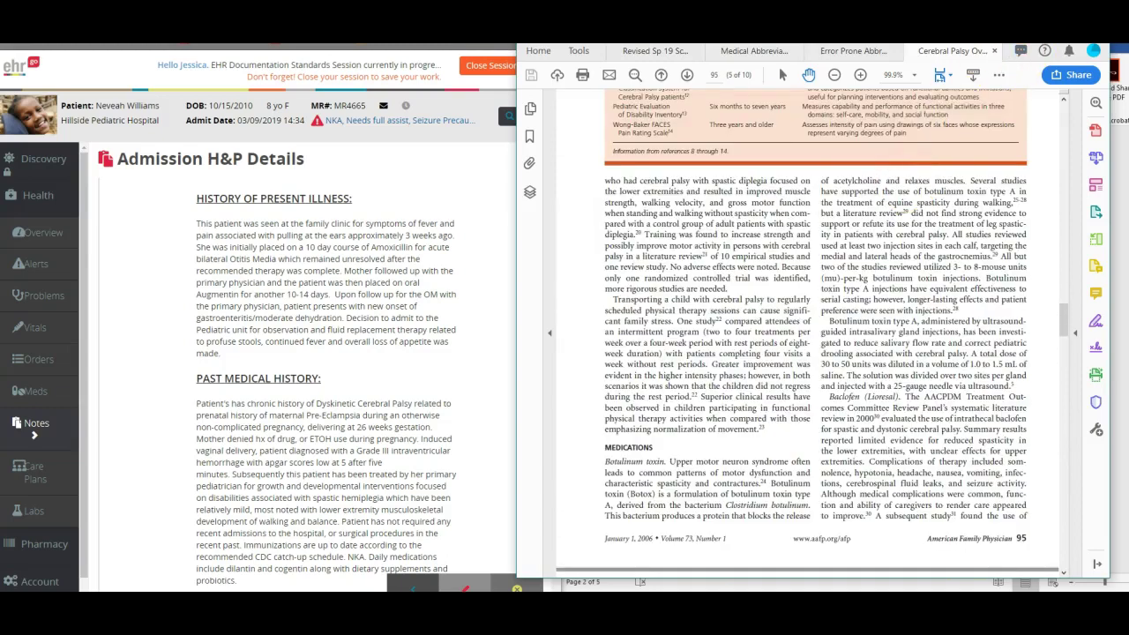
{"action": "key", "text": "alt+Tab"}
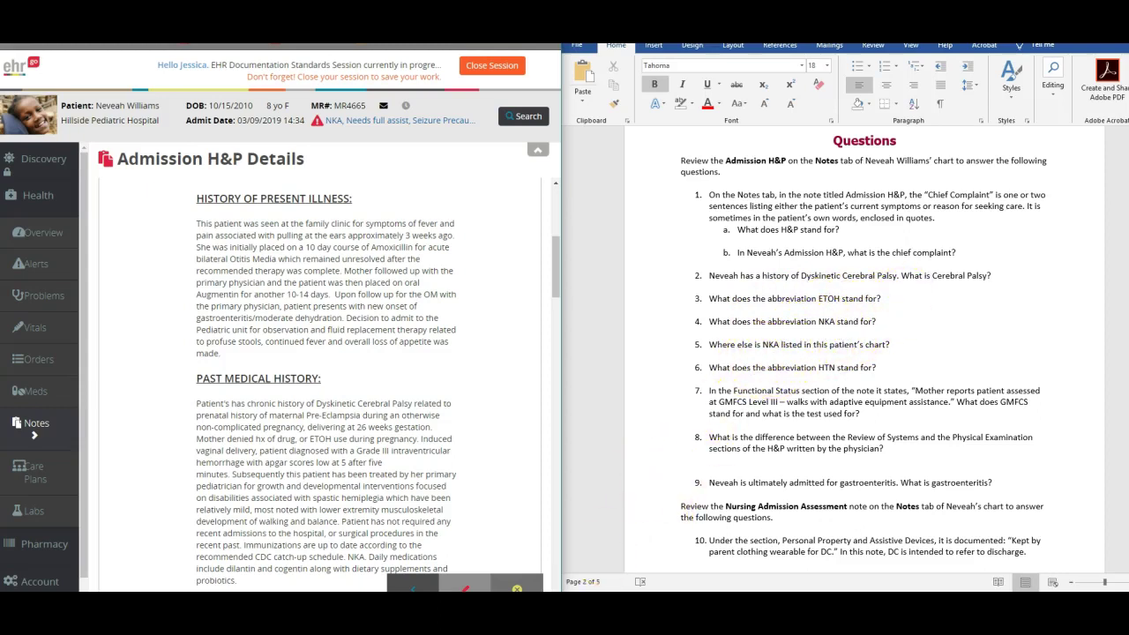
Step: Switch to the Medical Abbreviations PDF and search it for ETOH
{"action": "mouse_move", "coordinate": [463, 587]}
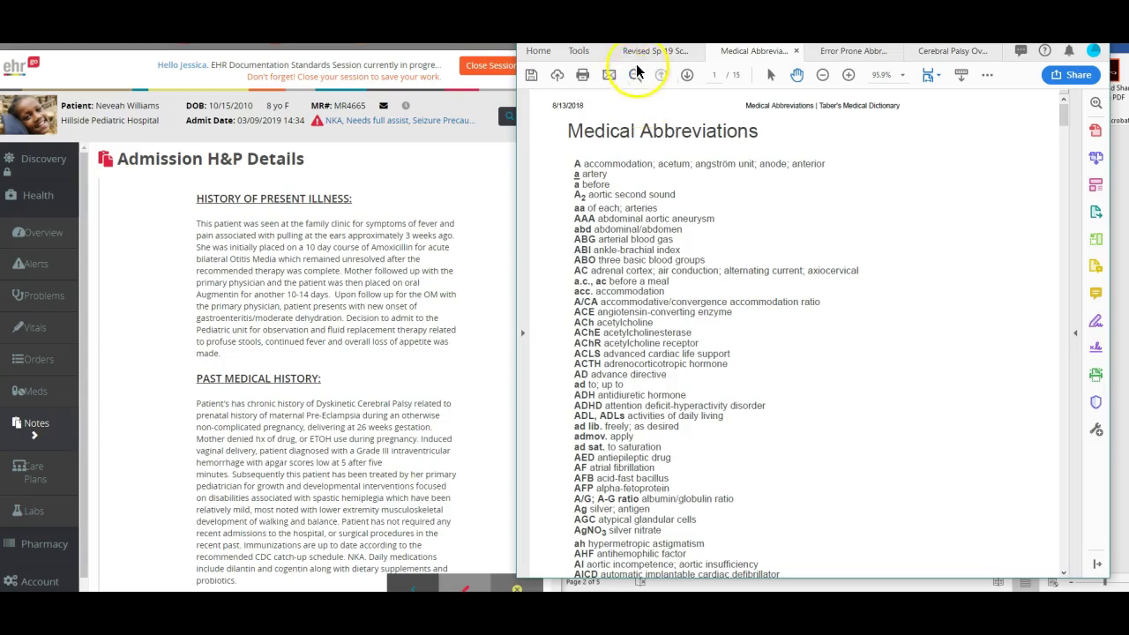
{"action": "left_click", "coordinate": [635, 76]}
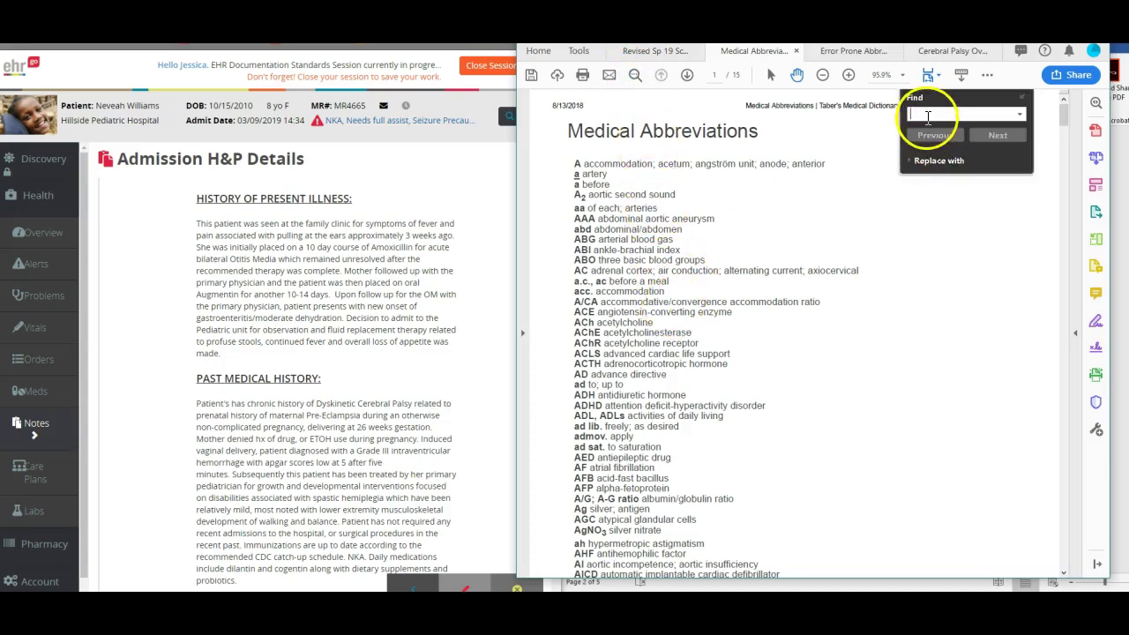
{"action": "type", "text": "ET"}
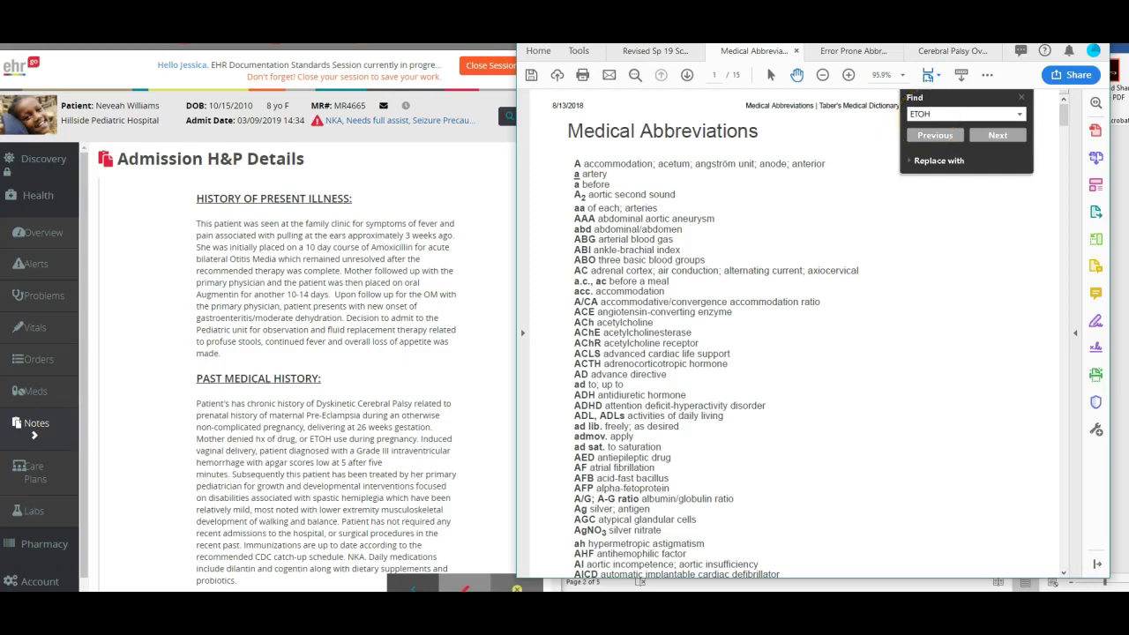
{"action": "type", "text": "OH"}
{"action": "key", "text": "Return"}
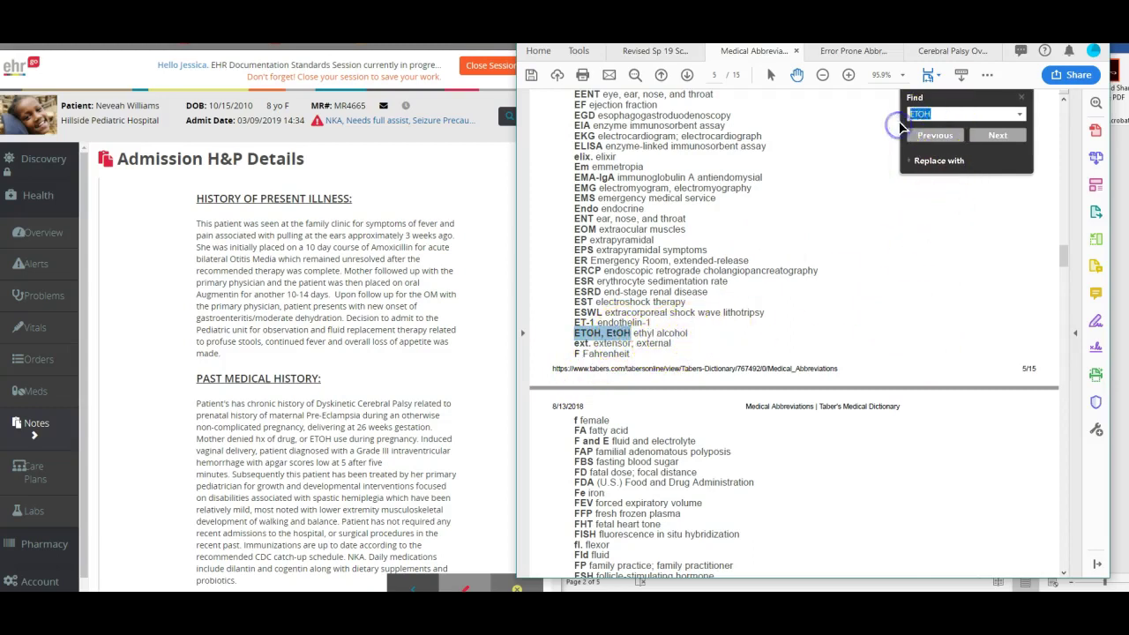
Step: Search the medical abbreviations list for NKA and close the search
{"action": "type", "text": "NKA"}
{"action": "left_click", "coordinate": [998, 136]}
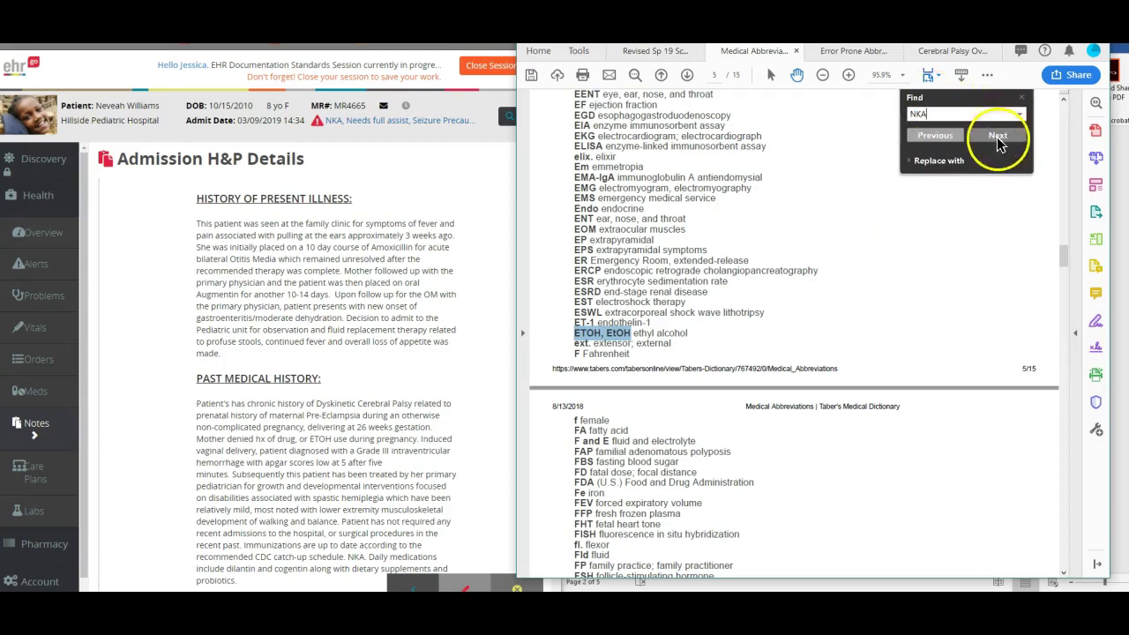
{"action": "left_click", "coordinate": [1023, 101]}
Step: Browse the alphabetical medical abbreviations list around the NKA entry to see how its terms are laid out
{"action": "scroll", "coordinate": [847, 291], "scroll_direction": "down", "scroll_amount": 6}
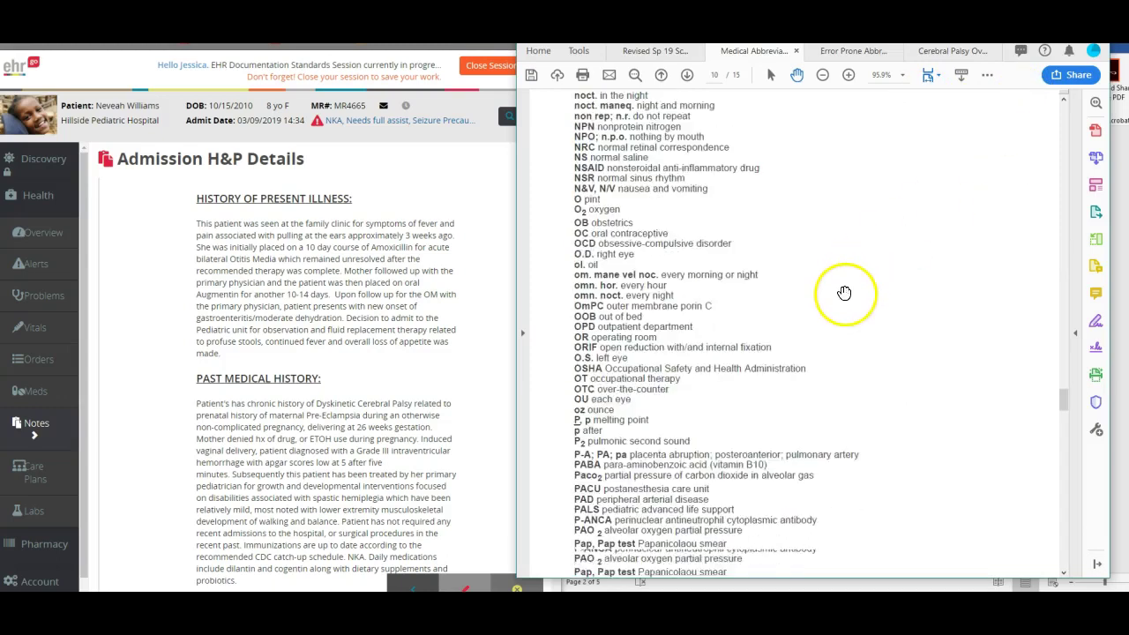
{"action": "scroll", "coordinate": [847, 309], "scroll_direction": "down", "scroll_amount": 15}
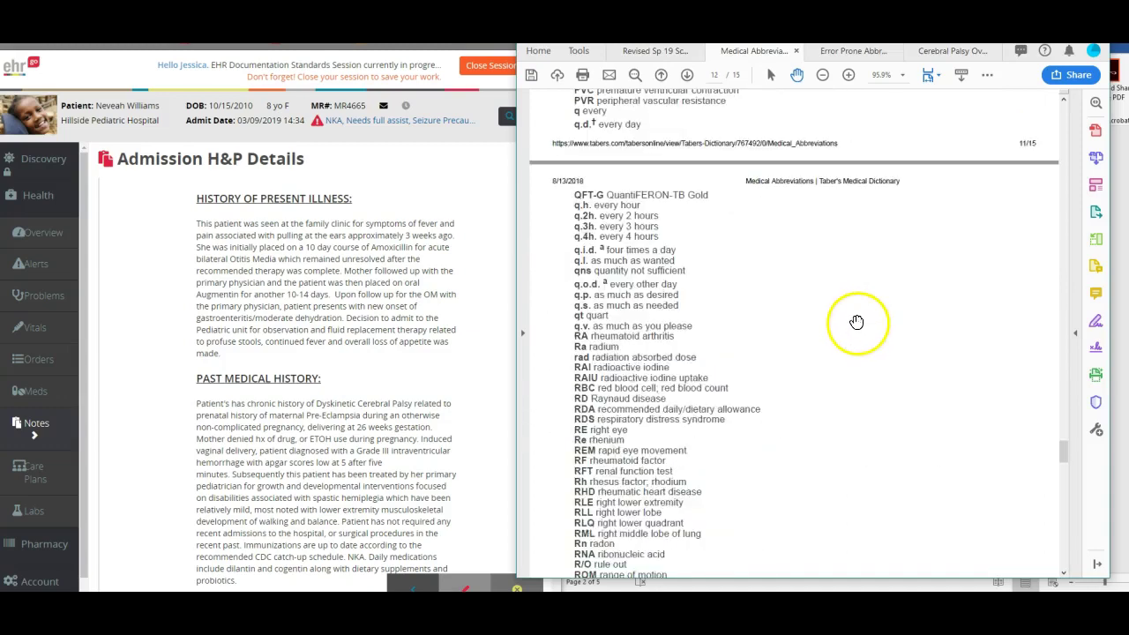
{"action": "scroll", "coordinate": [856, 326], "scroll_direction": "down", "scroll_amount": 10}
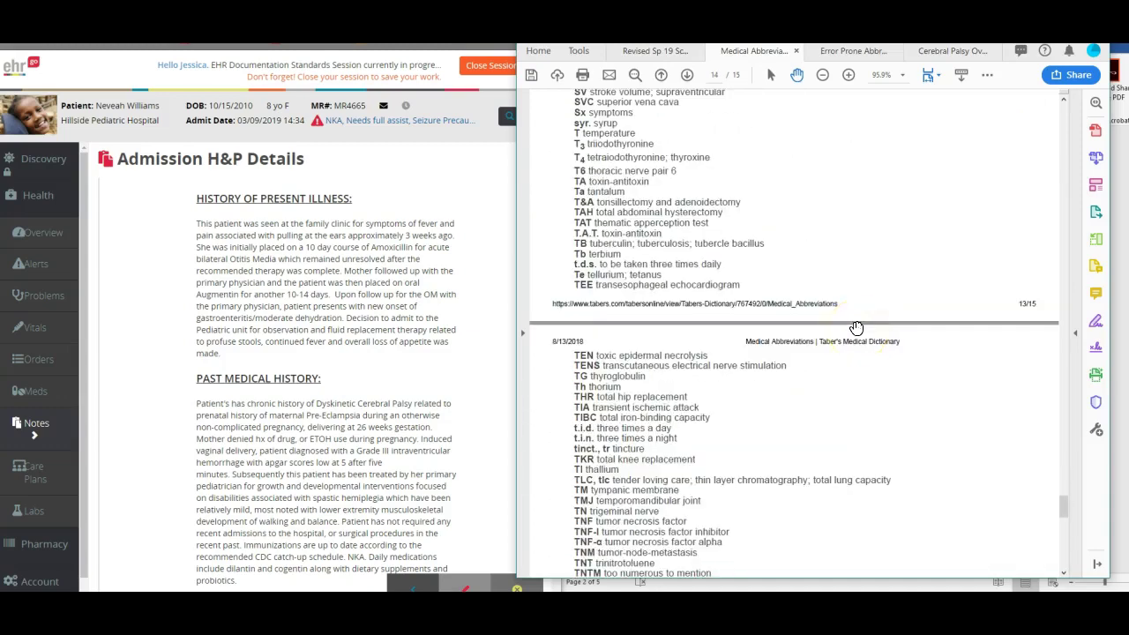
{"action": "scroll", "coordinate": [857, 326], "scroll_direction": "up", "scroll_amount": 20}
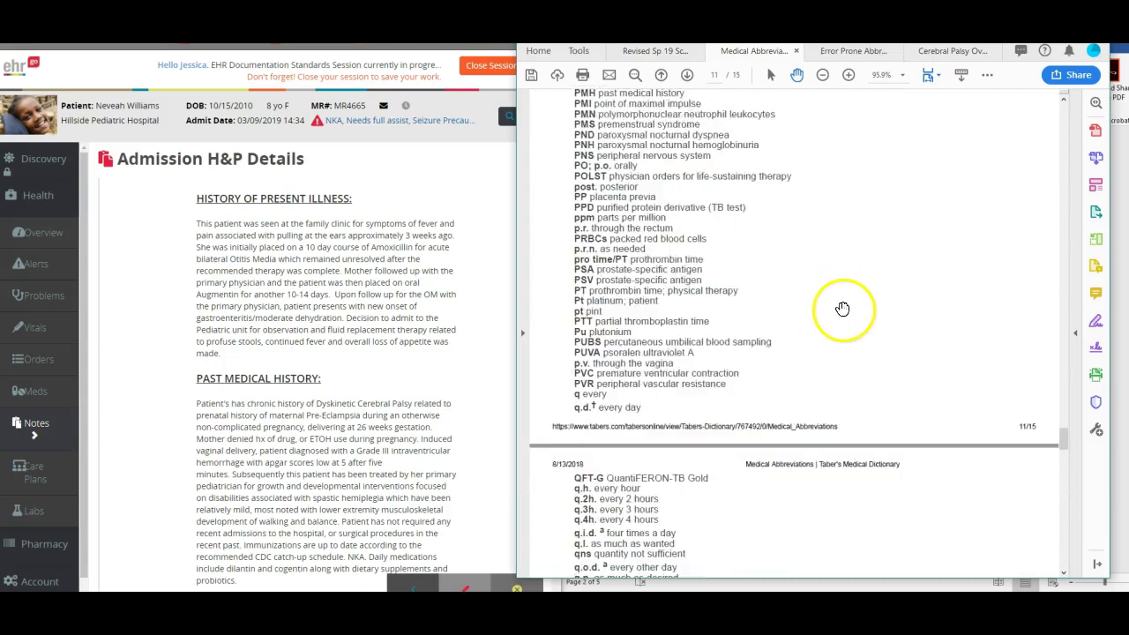
{"action": "scroll", "coordinate": [848, 304], "scroll_direction": "up", "scroll_amount": 5}
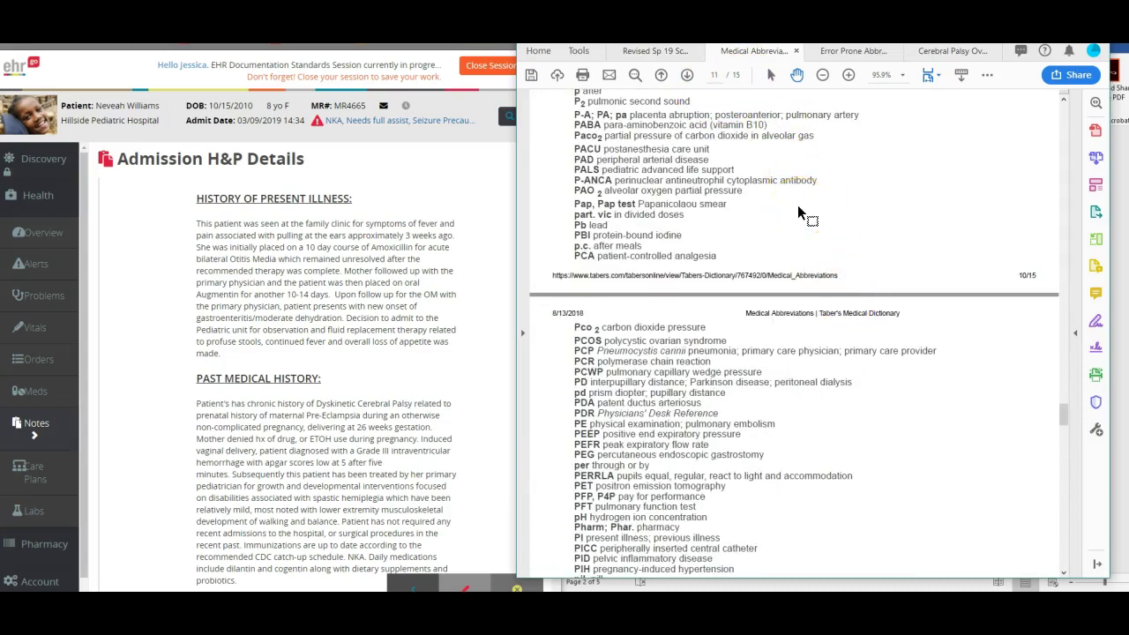
{"action": "scroll", "coordinate": [794, 256], "scroll_direction": "up", "scroll_amount": 10}
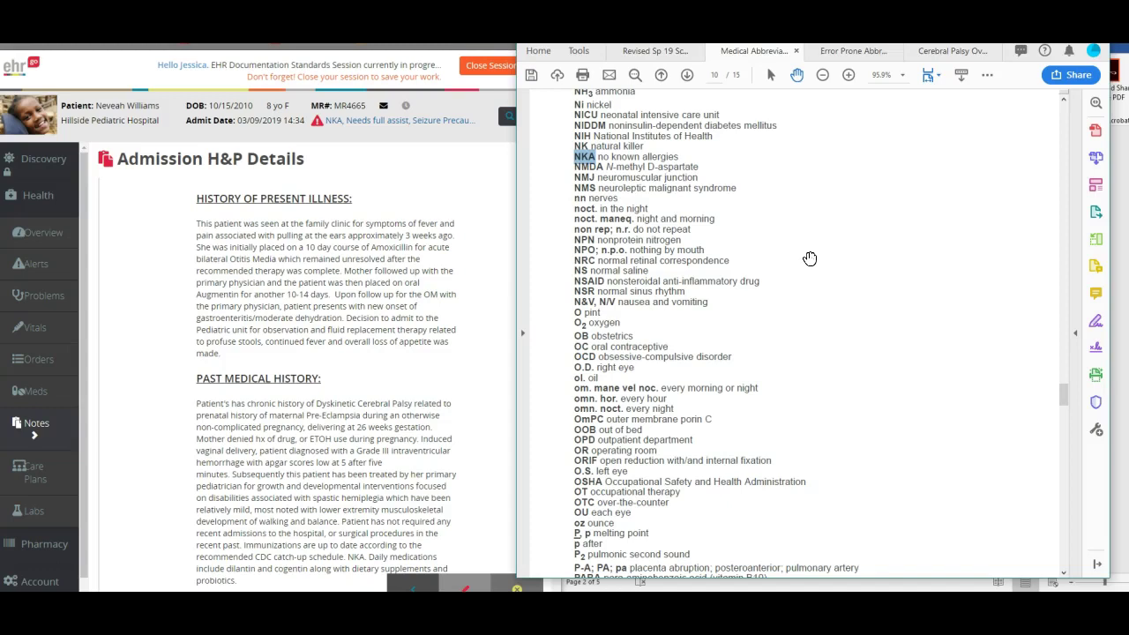
{"action": "scroll", "coordinate": [830, 265], "scroll_direction": "up", "scroll_amount": 18}
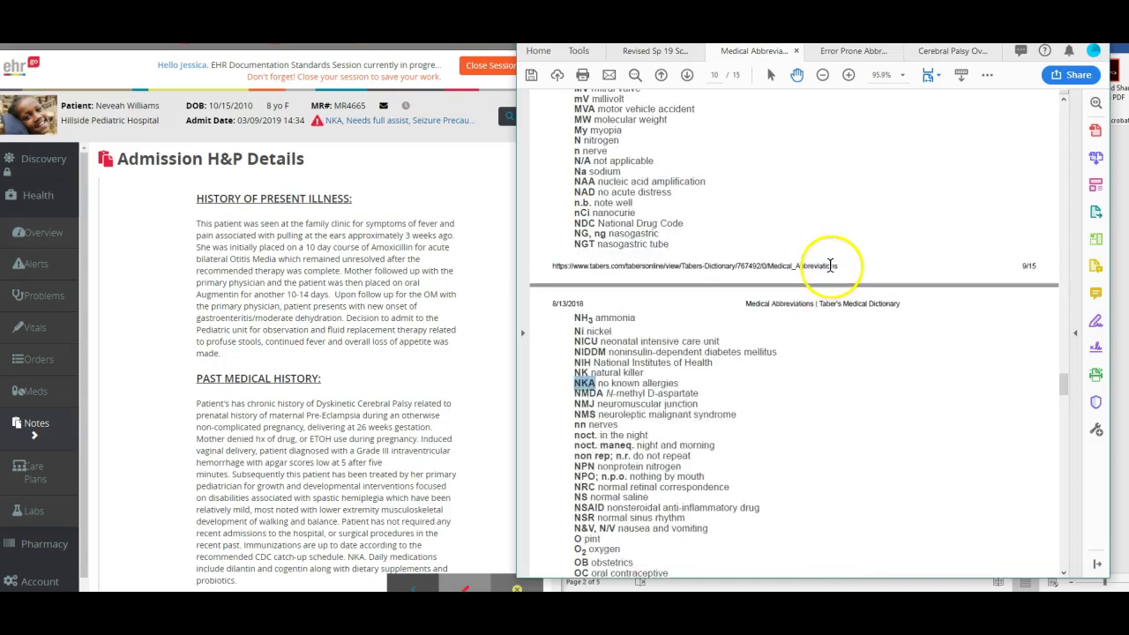
{"action": "scroll", "coordinate": [830, 264], "scroll_direction": "up", "scroll_amount": 3}
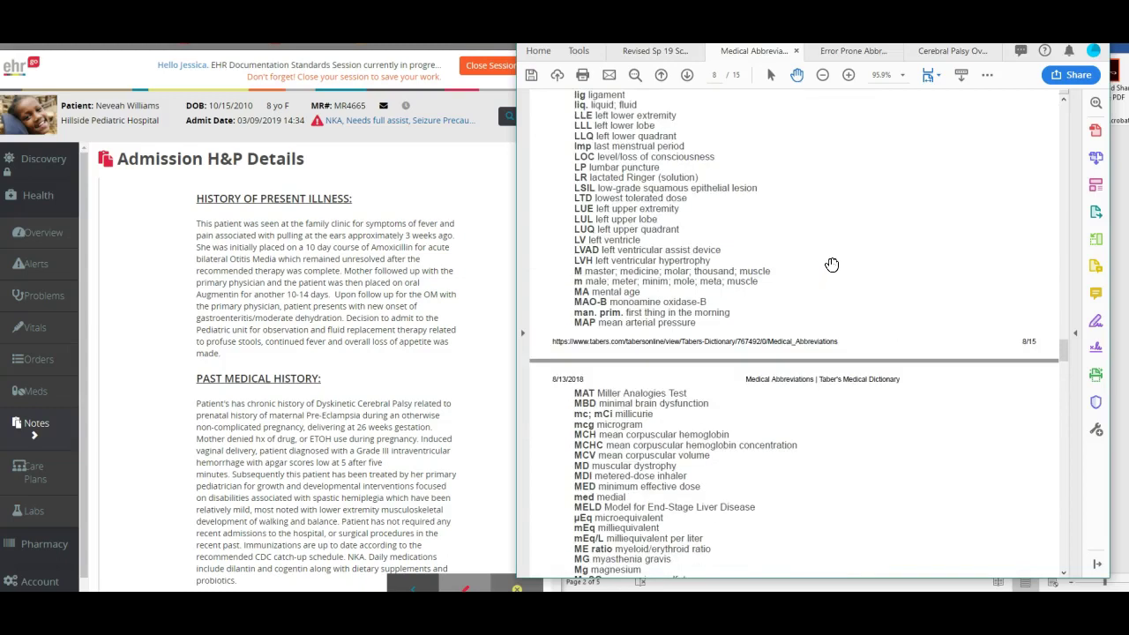
{"action": "scroll", "coordinate": [832, 261], "scroll_direction": "up", "scroll_amount": 5}
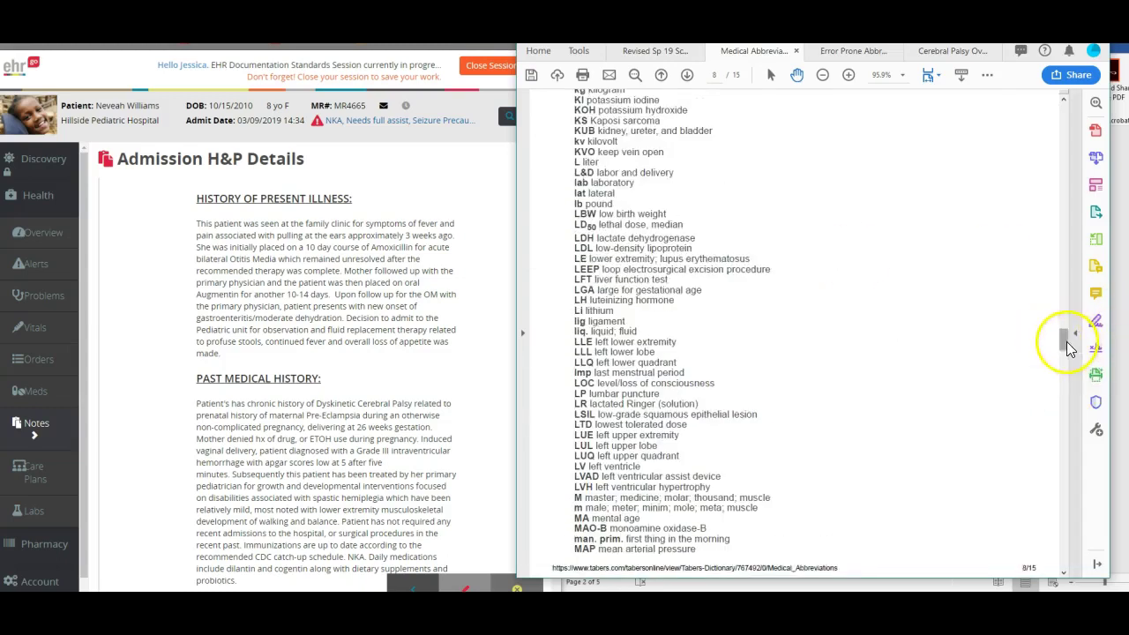
Step: Return to the first page of the abbreviations list and bring the Word activity document with the questions to the front
{"action": "left_click_drag", "start_coordinate": [1067, 340], "coordinate": [1065, 100]}
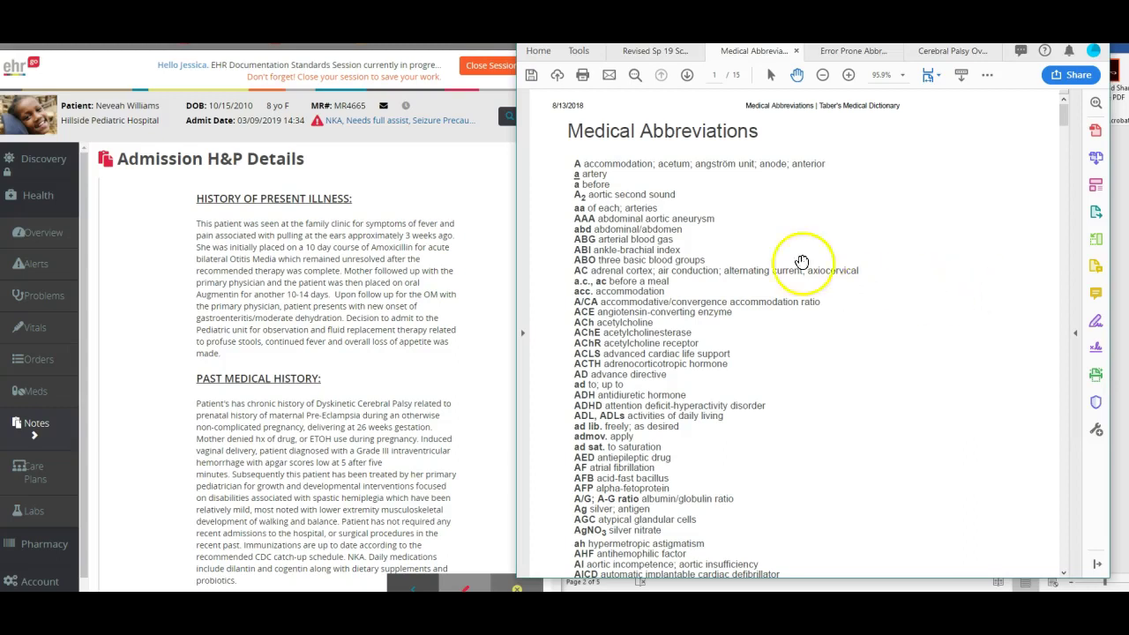
{"action": "left_click", "coordinate": [798, 78]}
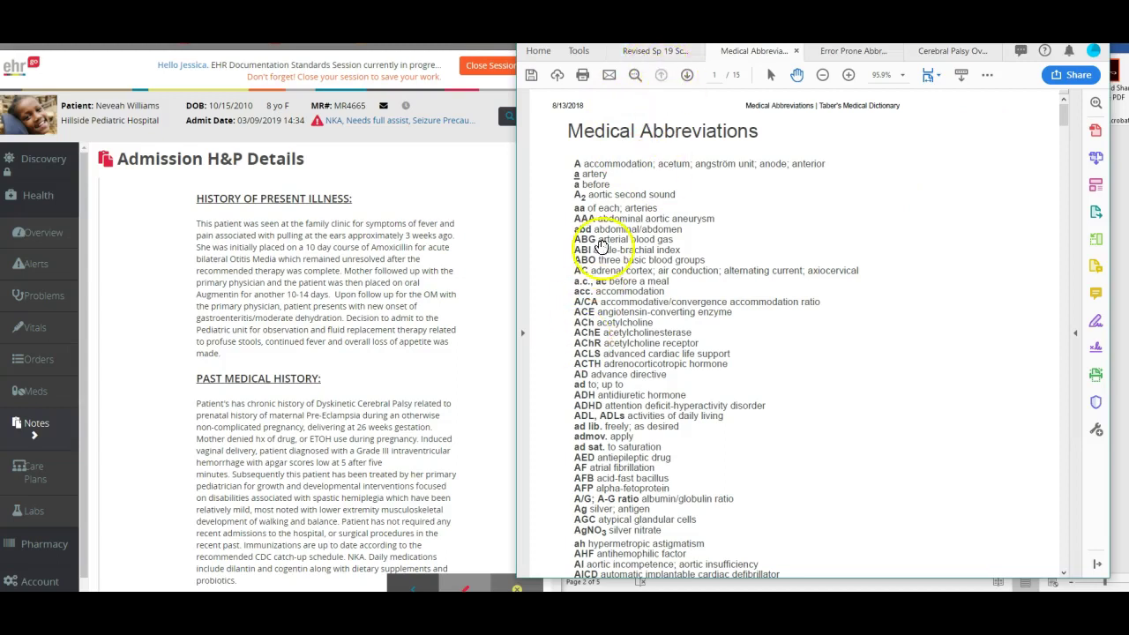
{"action": "left_click", "coordinate": [1122, 372]}
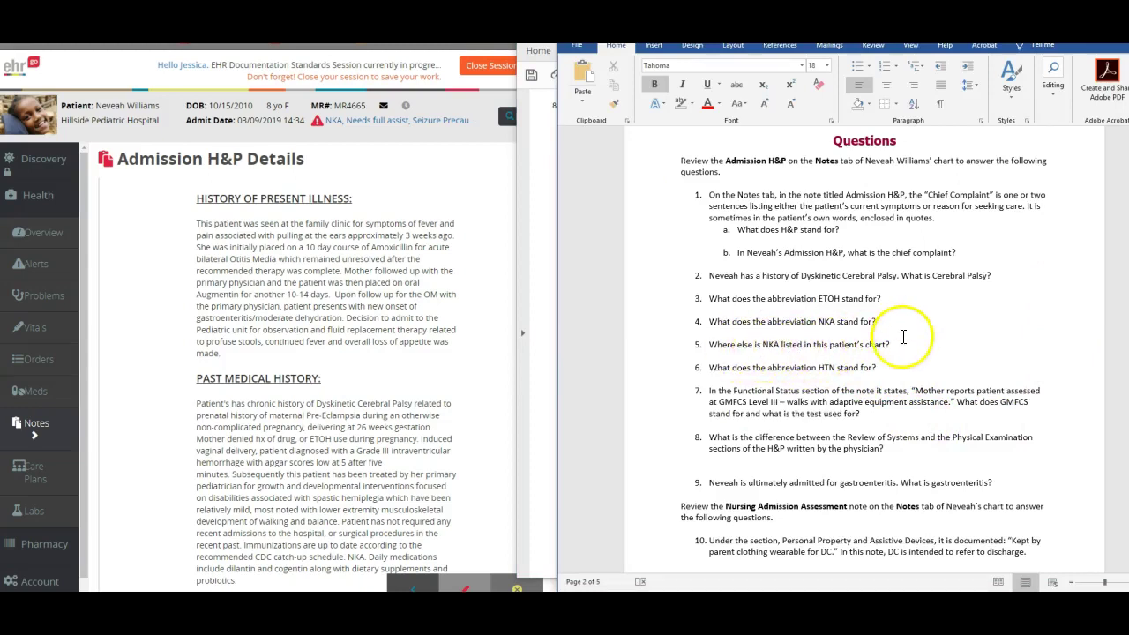
Step: Check the patient's Alerts, Meds and Overview pages for other places where NKA is listed
{"action": "left_click", "coordinate": [36, 266]}
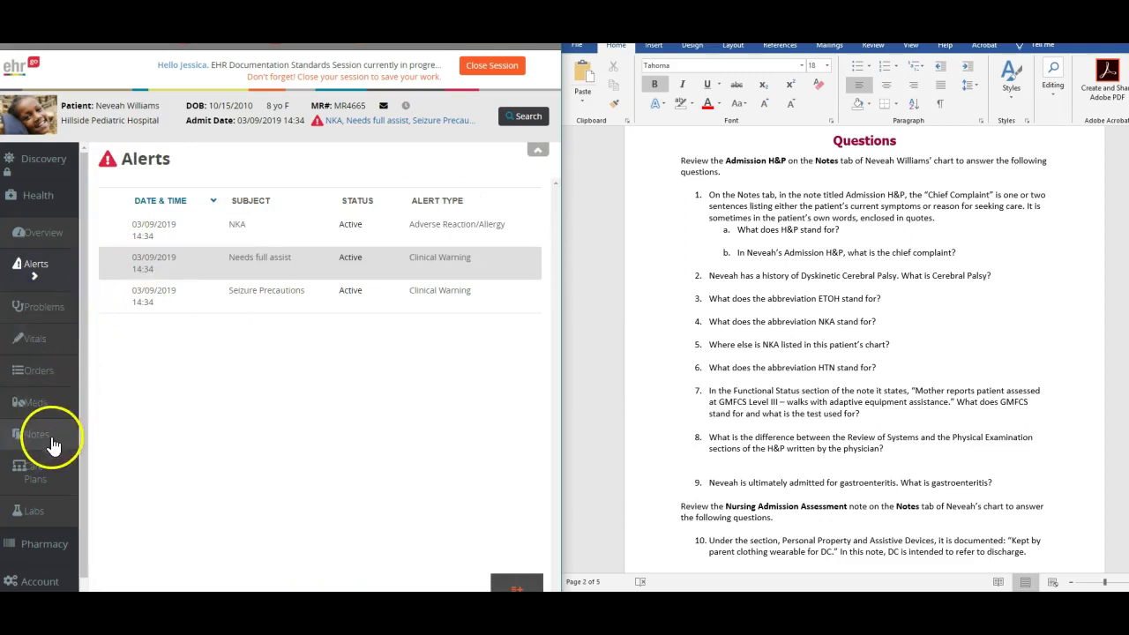
{"action": "left_click", "coordinate": [50, 406]}
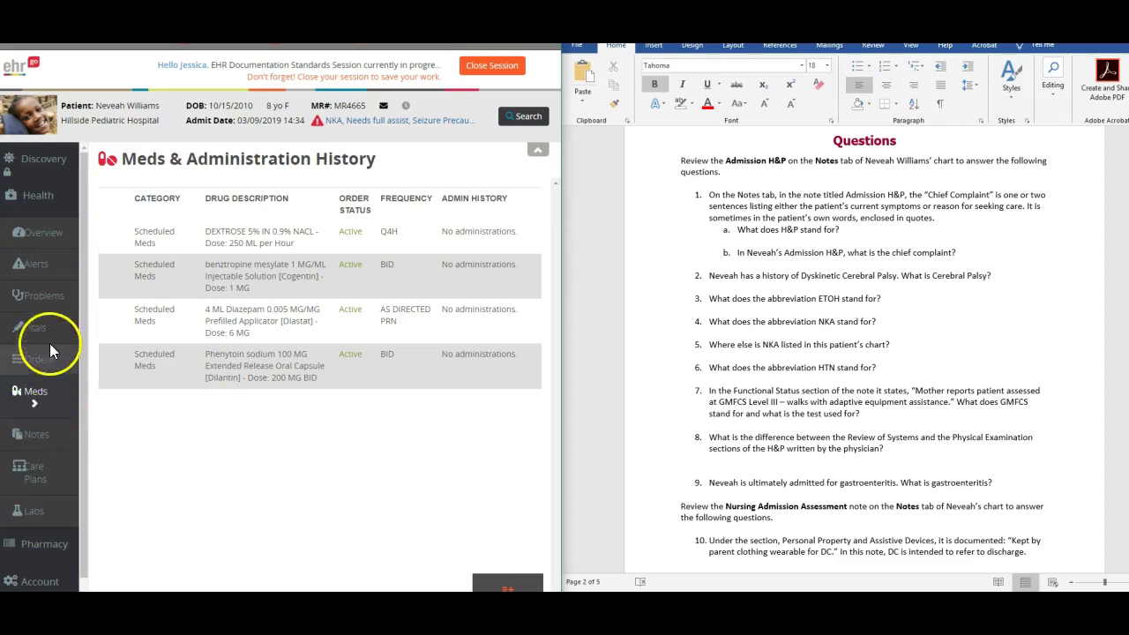
{"action": "left_click", "coordinate": [48, 234]}
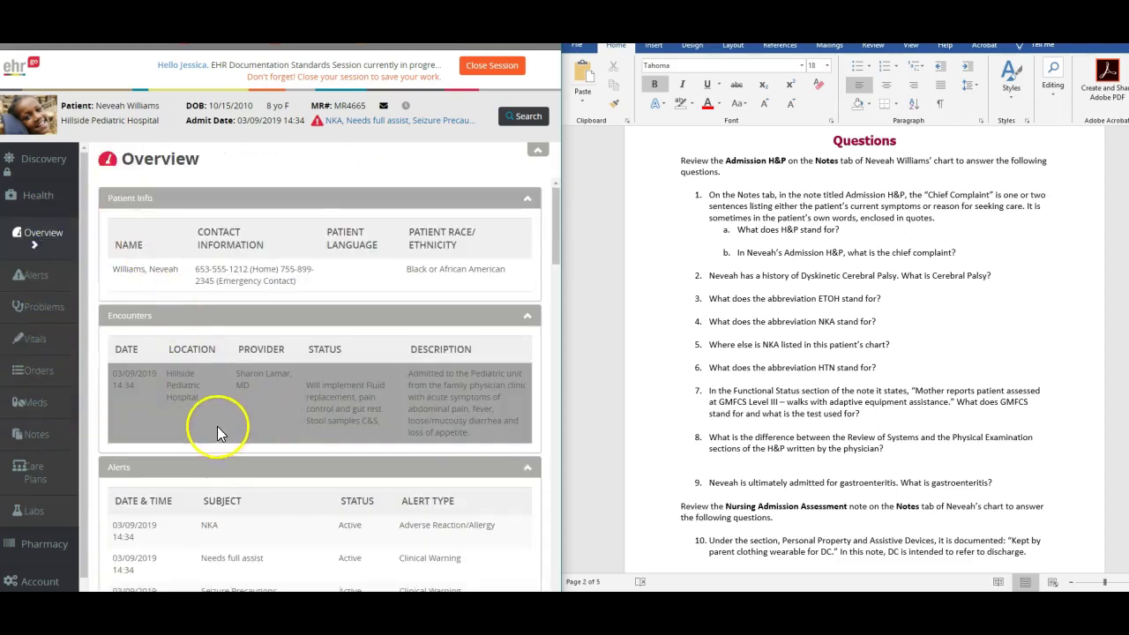
{"action": "scroll", "coordinate": [227, 519], "scroll_direction": "down", "scroll_amount": 3}
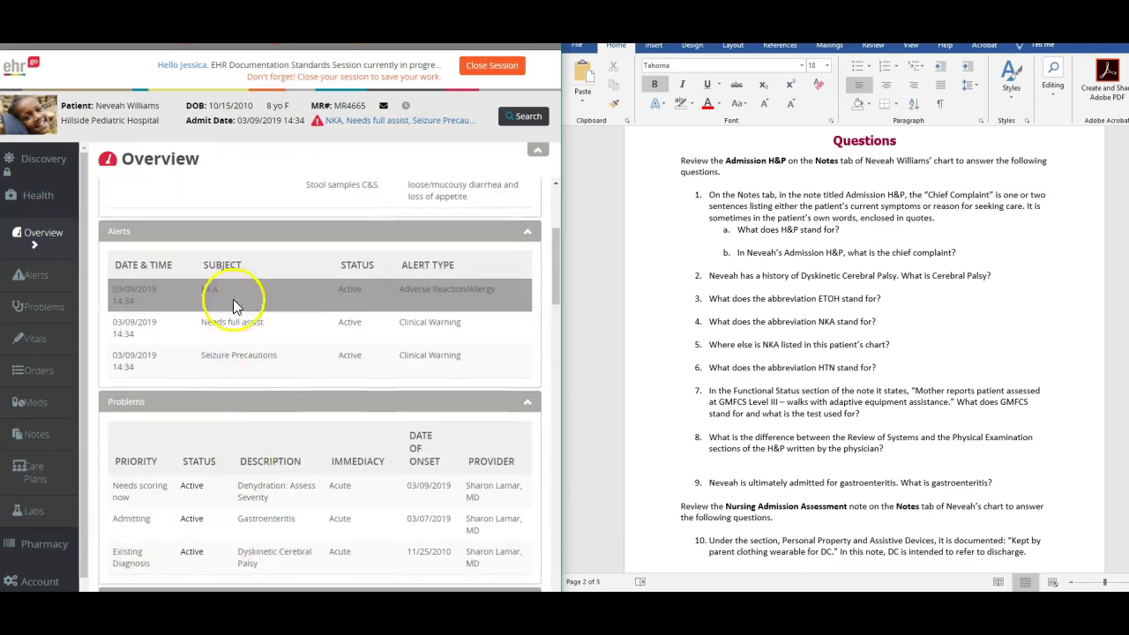
{"action": "scroll", "coordinate": [239, 396], "scroll_direction": "down", "scroll_amount": 5}
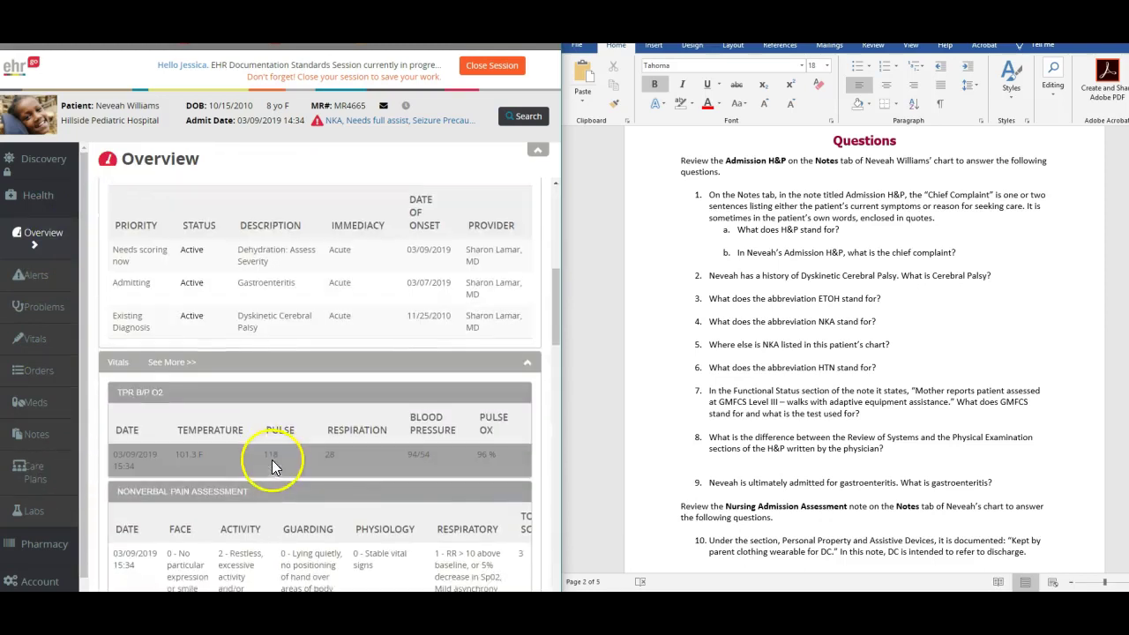
{"action": "scroll", "coordinate": [275, 458], "scroll_direction": "down", "scroll_amount": 1}
Step: Reopen the Admission H&P note and read it from the history sections through Functional Status and Review of Systems to the Physical Examination
{"action": "left_click", "coordinate": [35, 425]}
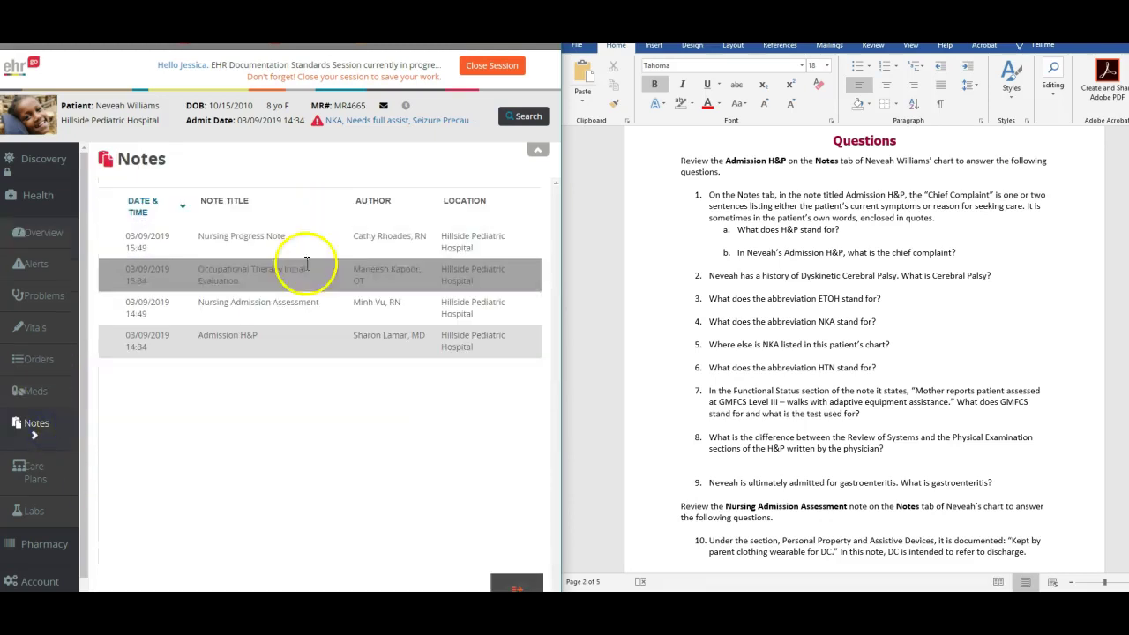
{"action": "left_click", "coordinate": [231, 336]}
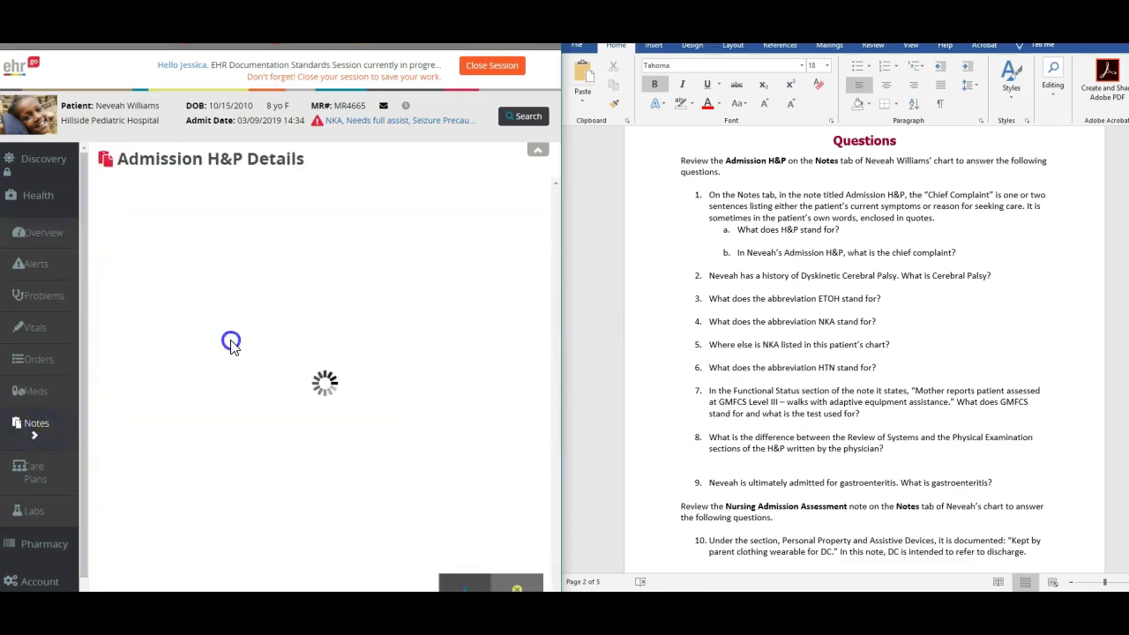
{"action": "scroll", "coordinate": [408, 429], "scroll_direction": "down", "scroll_amount": 4}
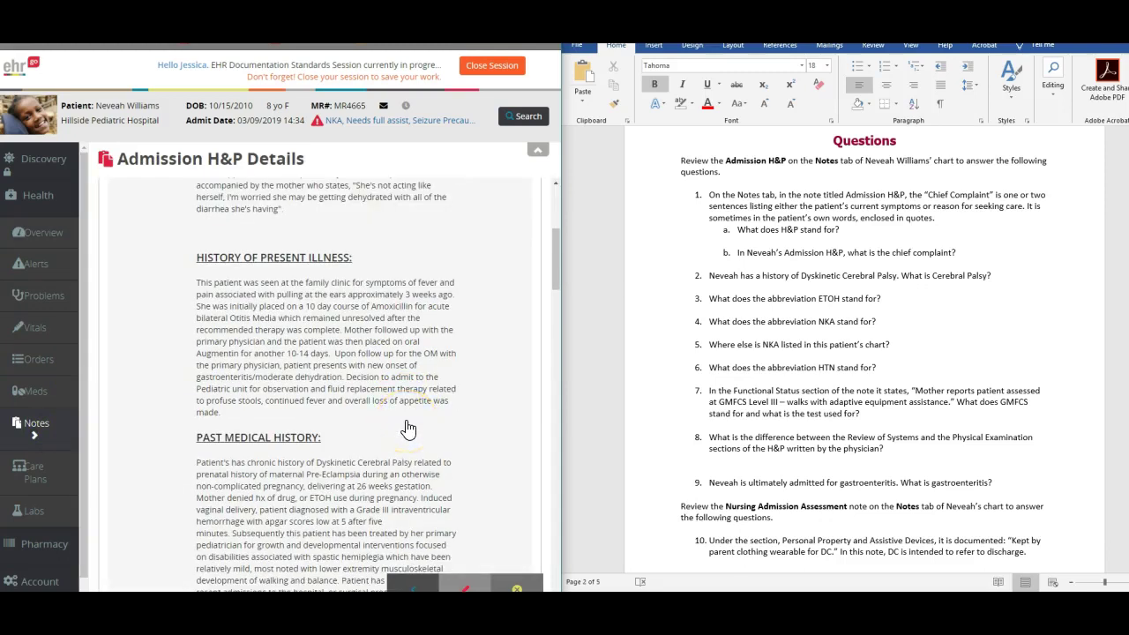
{"action": "scroll", "coordinate": [408, 429], "scroll_direction": "down", "scroll_amount": 3}
{"action": "scroll", "coordinate": [408, 429], "scroll_direction": "down", "scroll_amount": 2}
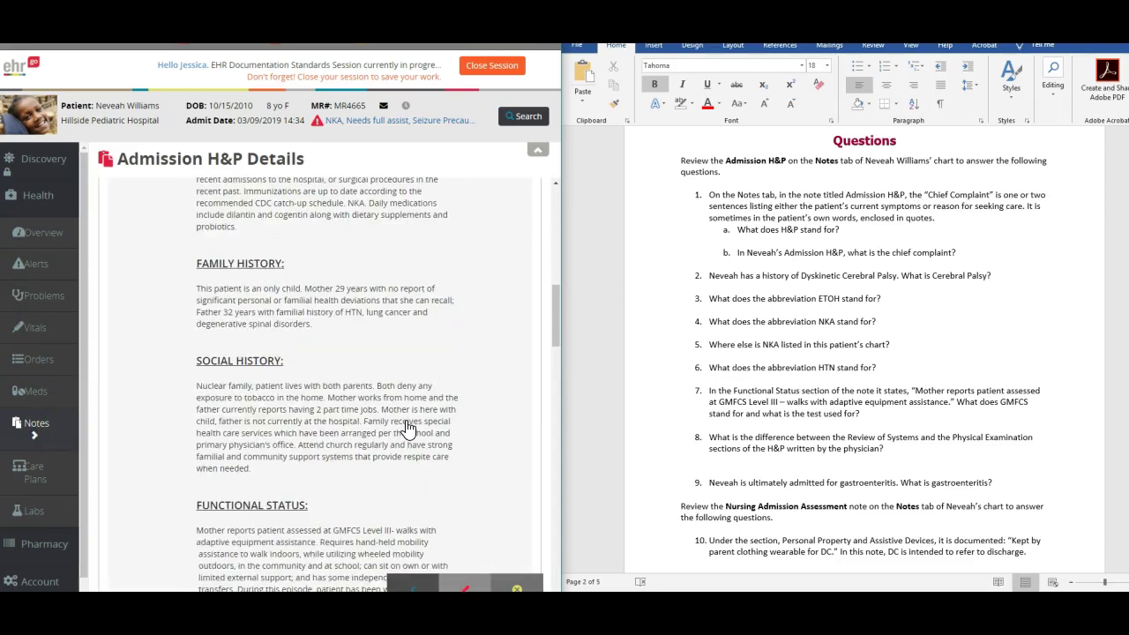
{"action": "scroll", "coordinate": [409, 429], "scroll_direction": "down", "scroll_amount": 3}
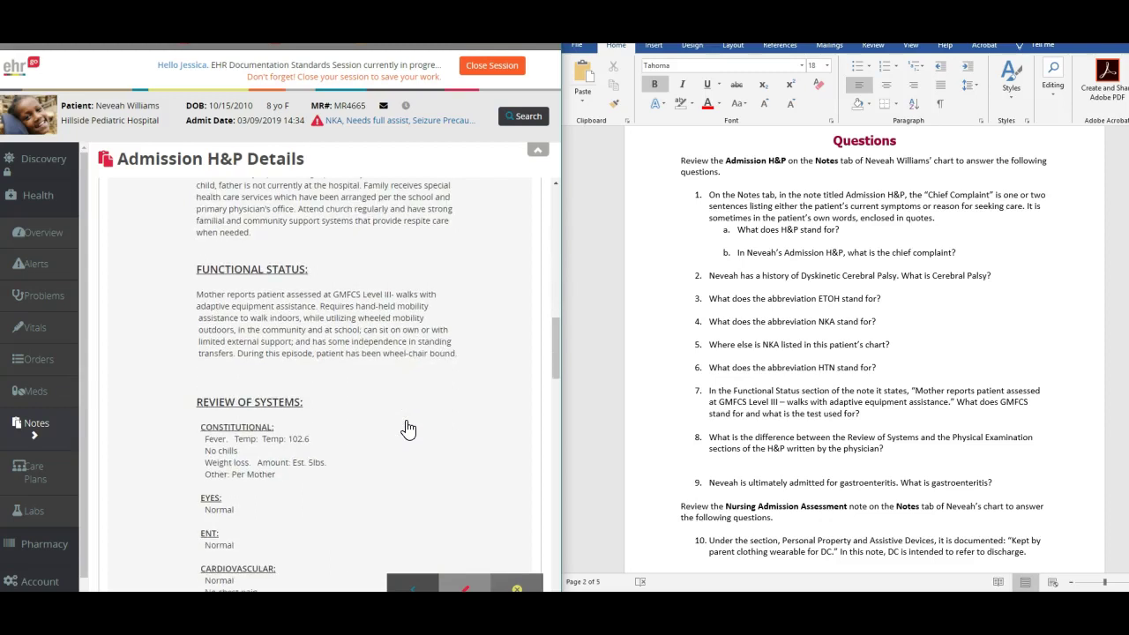
{"action": "scroll", "coordinate": [408, 429], "scroll_direction": "down", "scroll_amount": 5}
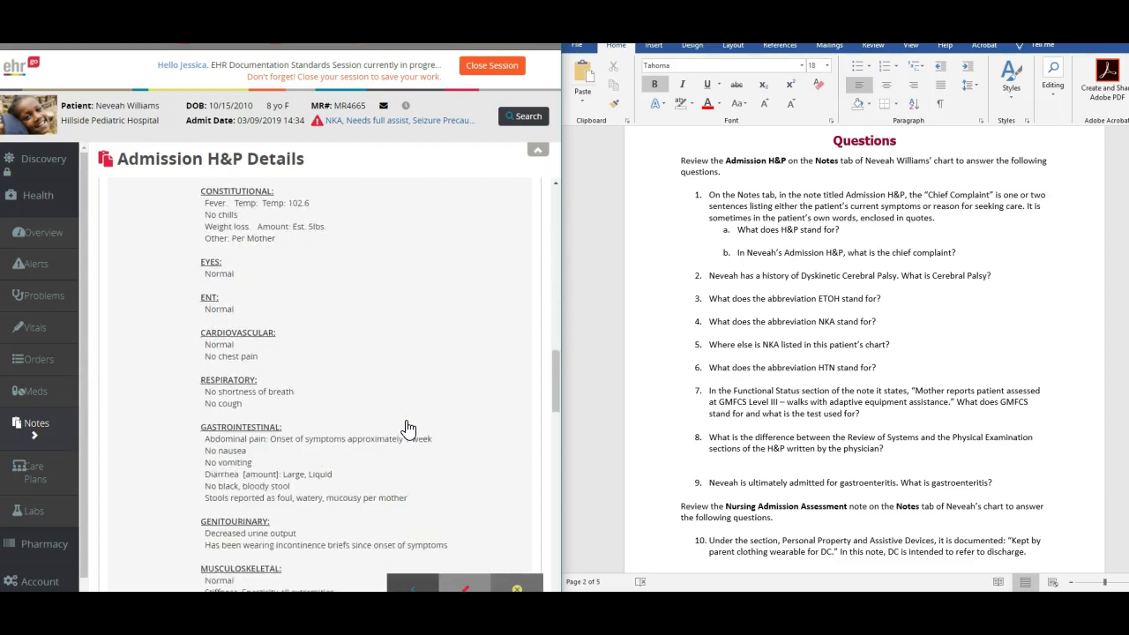
{"action": "scroll", "coordinate": [409, 428], "scroll_direction": "down", "scroll_amount": 4}
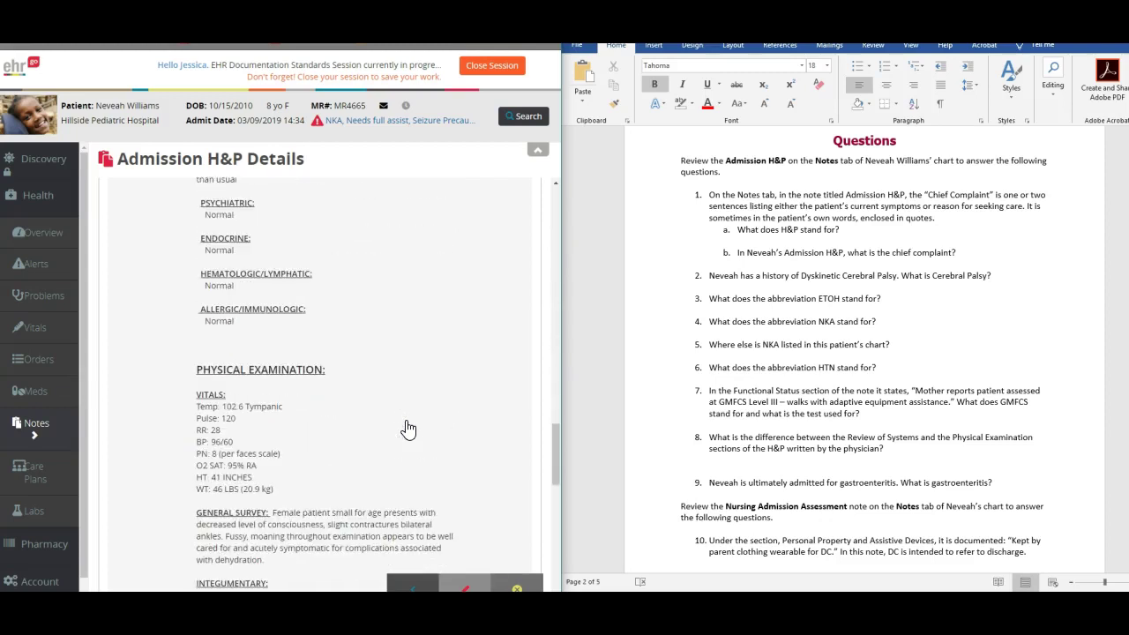
{"action": "scroll", "coordinate": [408, 429], "scroll_direction": "down", "scroll_amount": 3}
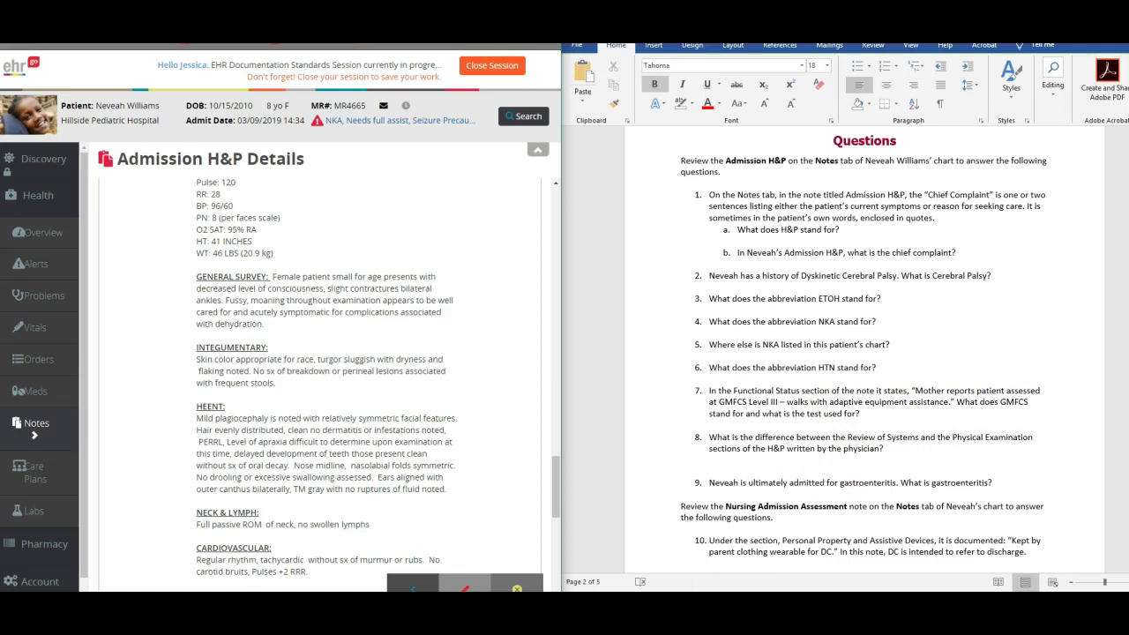
Step: Switch to the Cerebral Palsy PDF, close the leftover search and look over its Gross Motor Function Classification System content on pages 95 and 96
{"action": "mouse_move", "coordinate": [465, 587]}
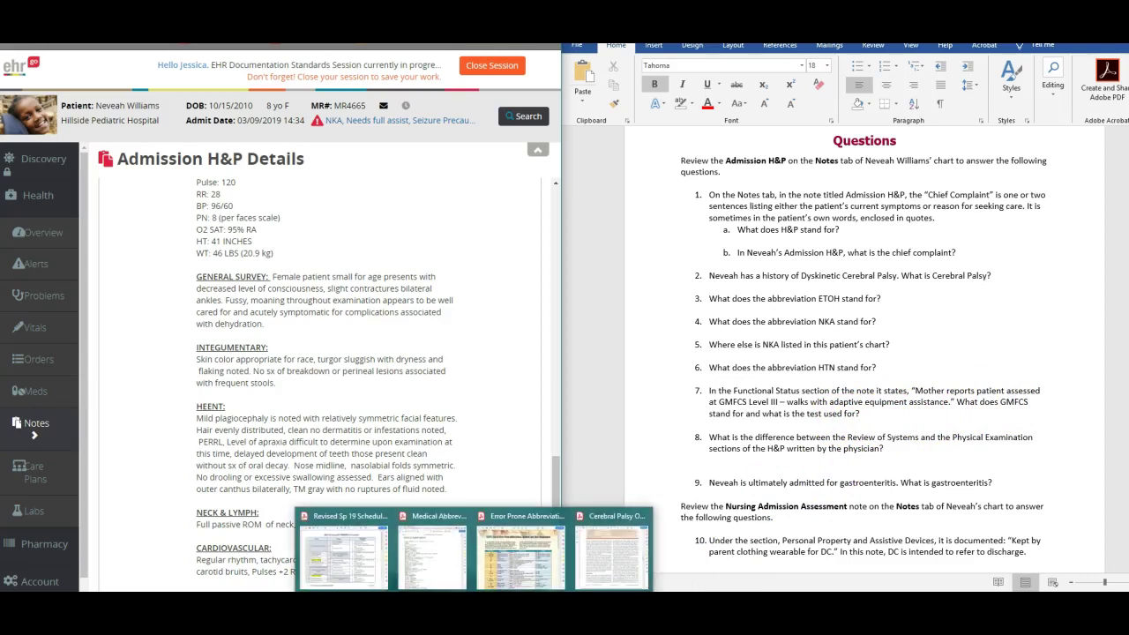
{"action": "left_click", "coordinate": [466, 557]}
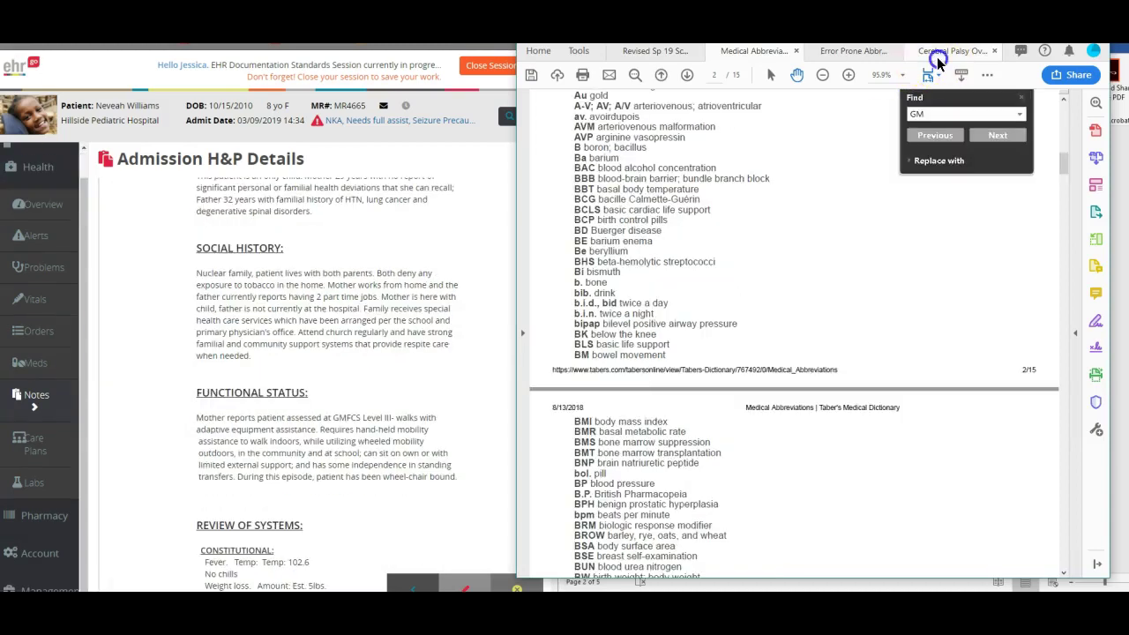
{"action": "left_click", "coordinate": [937, 53]}
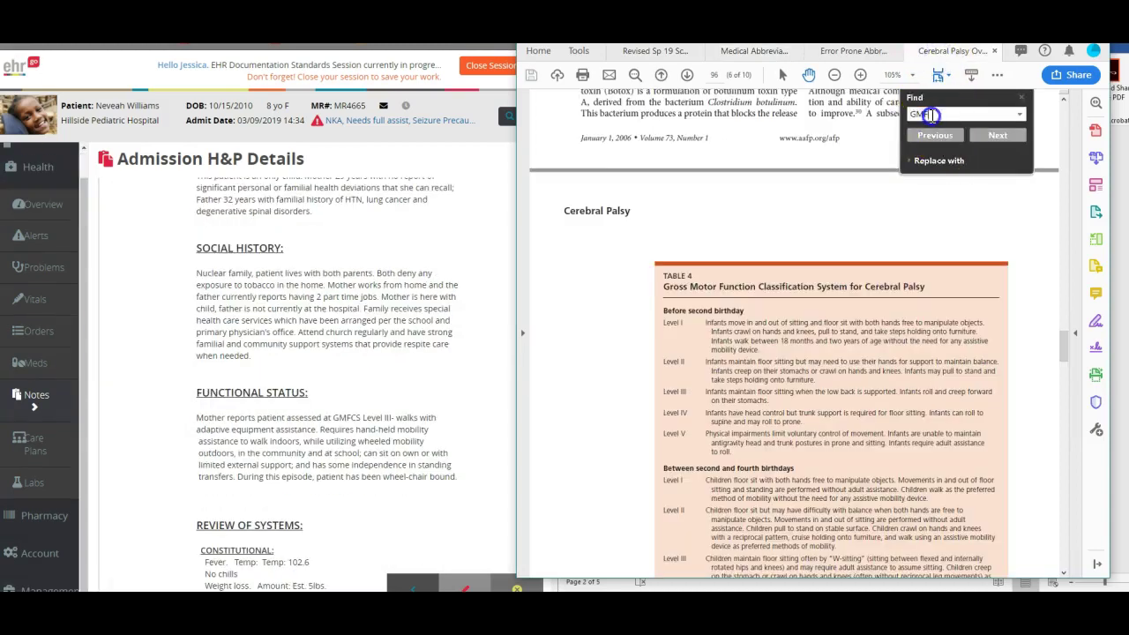
{"action": "left_click", "coordinate": [1021, 97]}
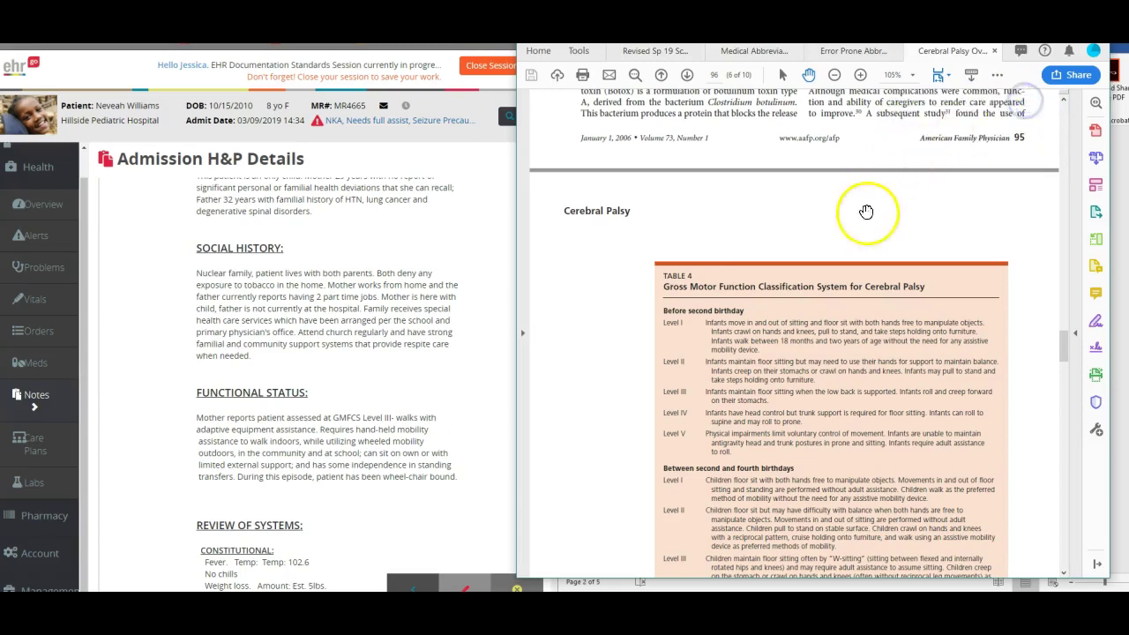
{"action": "scroll", "coordinate": [867, 219], "scroll_direction": "down", "scroll_amount": 5}
{"action": "scroll", "coordinate": [867, 219], "scroll_direction": "up", "scroll_amount": 12}
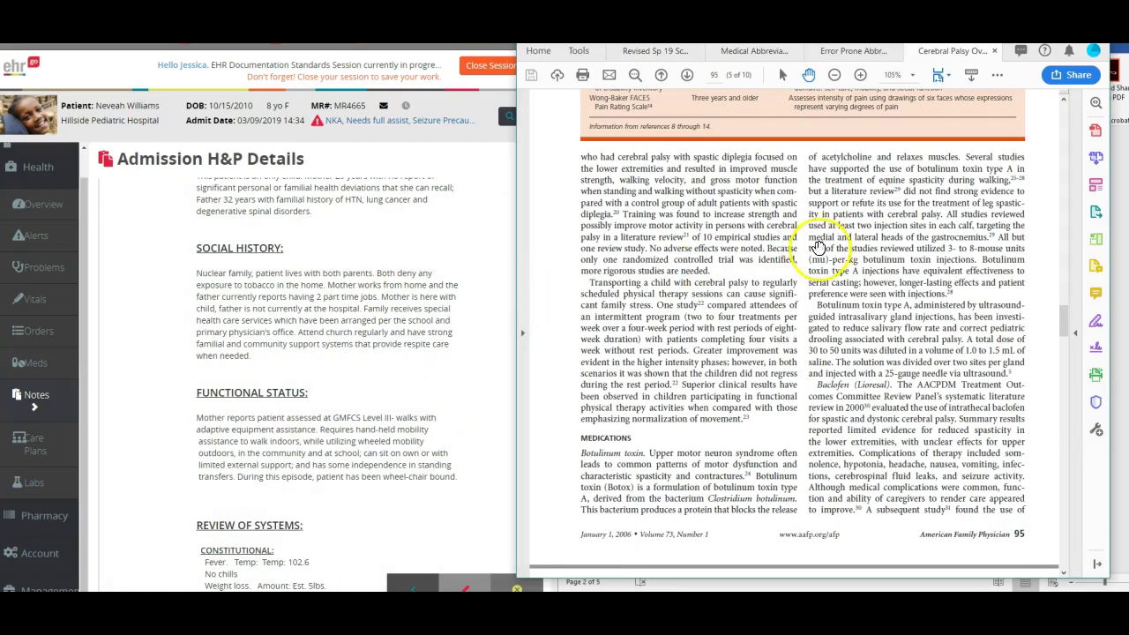
{"action": "scroll", "coordinate": [829, 243], "scroll_direction": "down", "scroll_amount": 1}
{"action": "scroll", "coordinate": [839, 221], "scroll_direction": "up", "scroll_amount": 4}
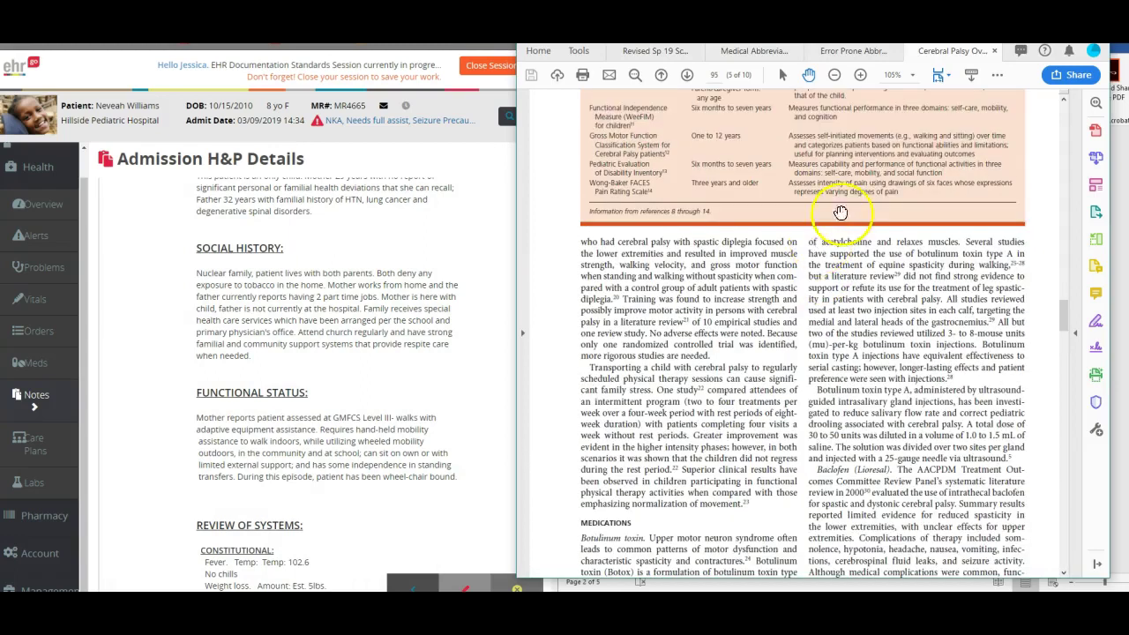
Step: Search the Cerebral Palsy PDF for GMFCS, close the search and examine Table 3 on clinical assessment instruments
{"action": "left_click", "coordinate": [636, 78]}
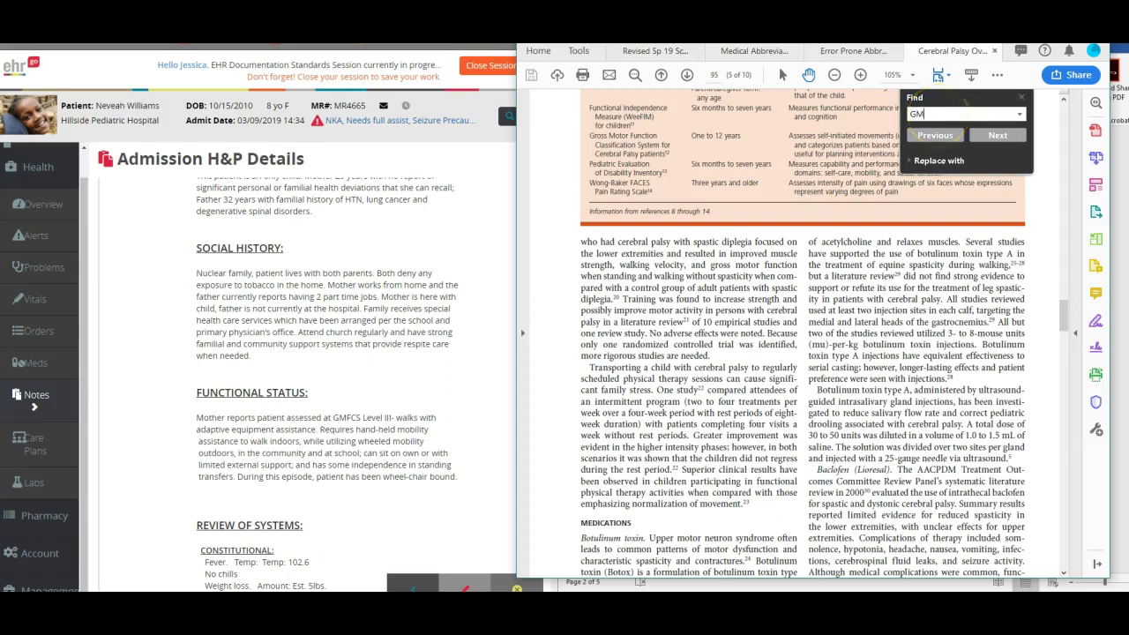
{"action": "key", "text": "Return"}
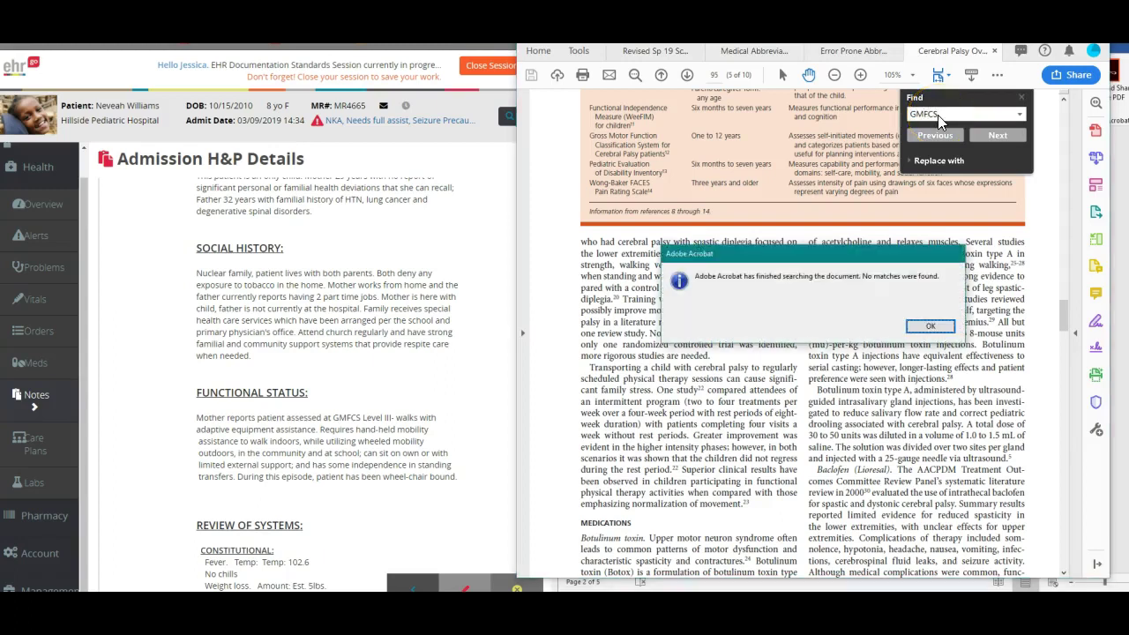
{"action": "left_click", "coordinate": [929, 326]}
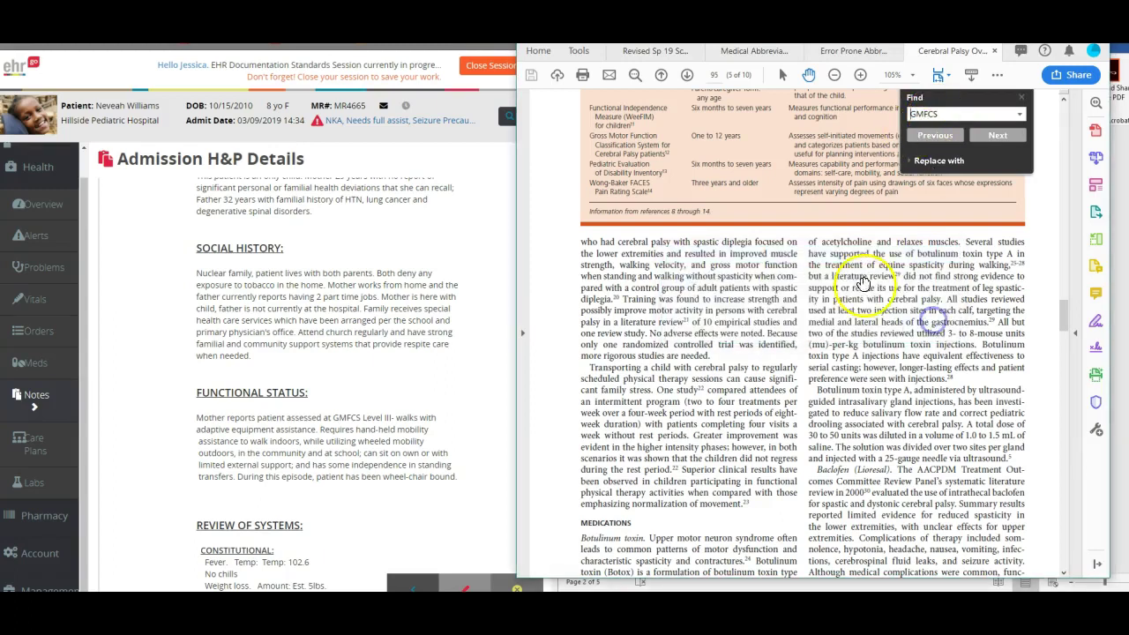
{"action": "key", "text": "Escape"}
{"action": "scroll", "coordinate": [880, 326], "scroll_direction": "up", "scroll_amount": 3}
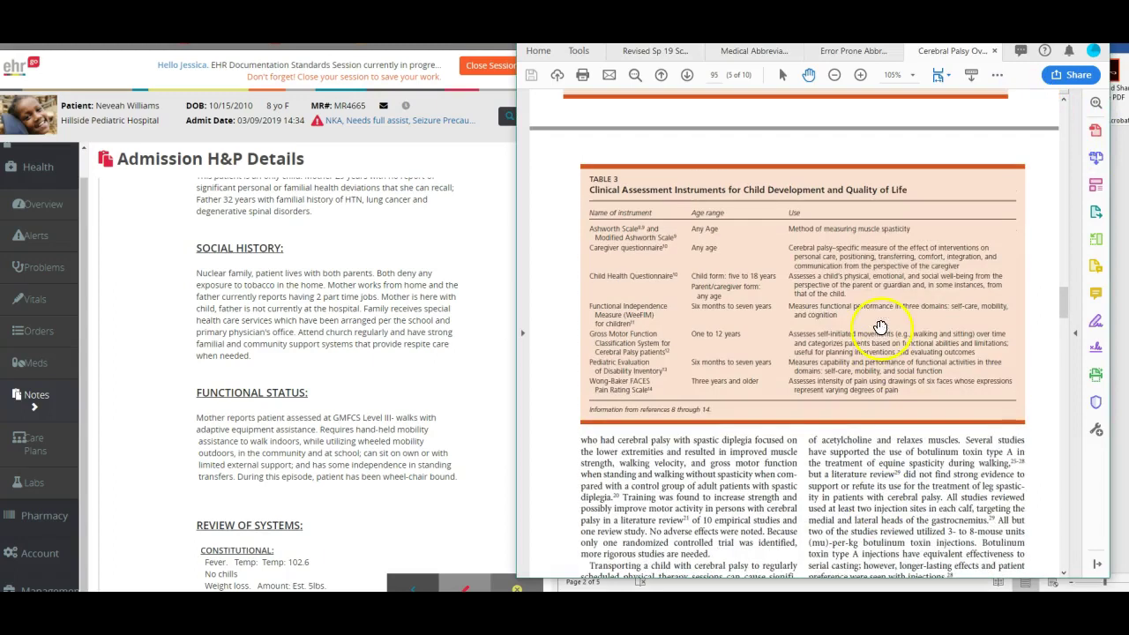
{"action": "scroll", "coordinate": [939, 274], "scroll_direction": "down", "scroll_amount": 3}
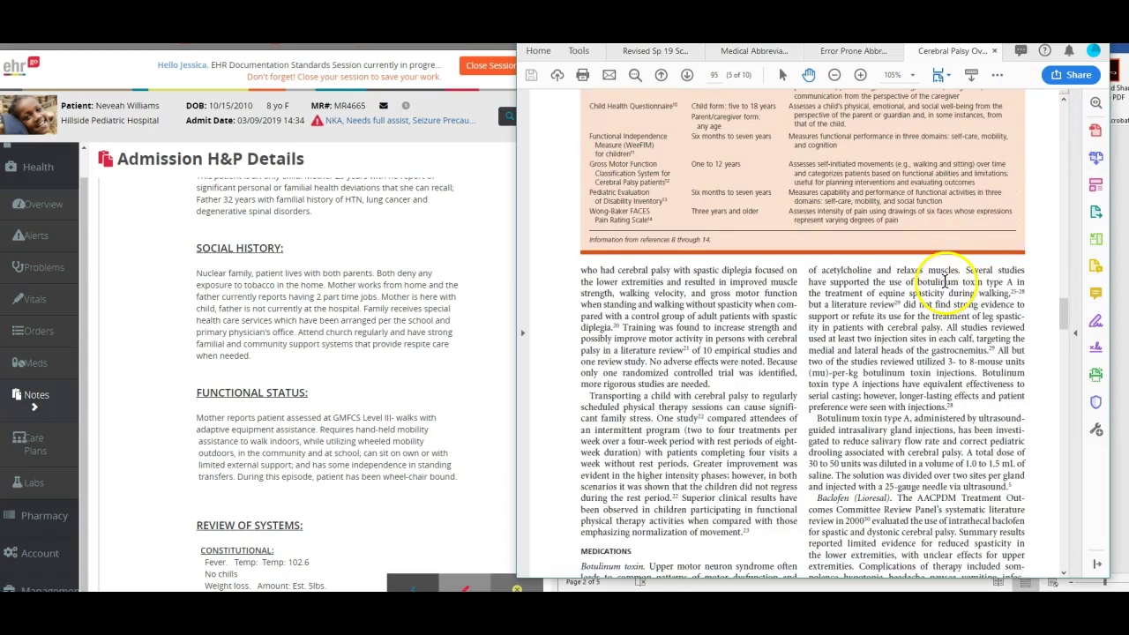
Step: Compare the Review of Systems and Physical Examination sections of the Admission H&P, and reread the Functional Status section mentioning GMFCS Level III
{"action": "scroll", "coordinate": [369, 401], "scroll_direction": "down", "scroll_amount": 3}
{"action": "scroll", "coordinate": [375, 399], "scroll_direction": "up", "scroll_amount": 4}
{"action": "scroll", "coordinate": [415, 379], "scroll_direction": "down", "scroll_amount": 2}
{"action": "scroll", "coordinate": [415, 405], "scroll_direction": "down", "scroll_amount": 3}
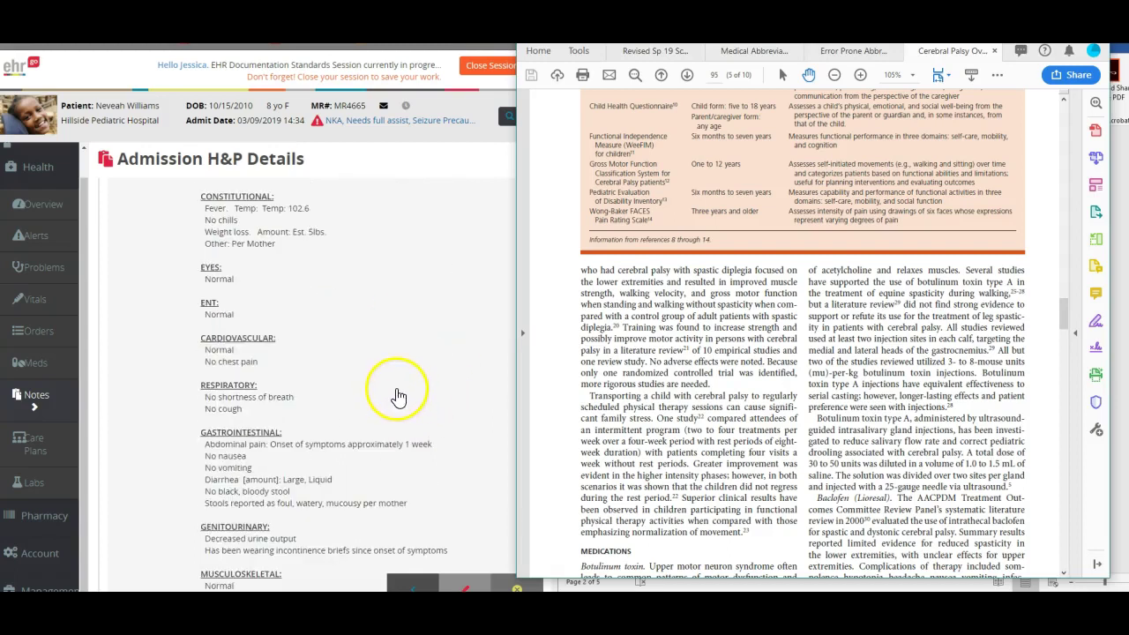
{"action": "scroll", "coordinate": [397, 402], "scroll_direction": "down", "scroll_amount": 5}
{"action": "scroll", "coordinate": [398, 394], "scroll_direction": "down", "scroll_amount": 4}
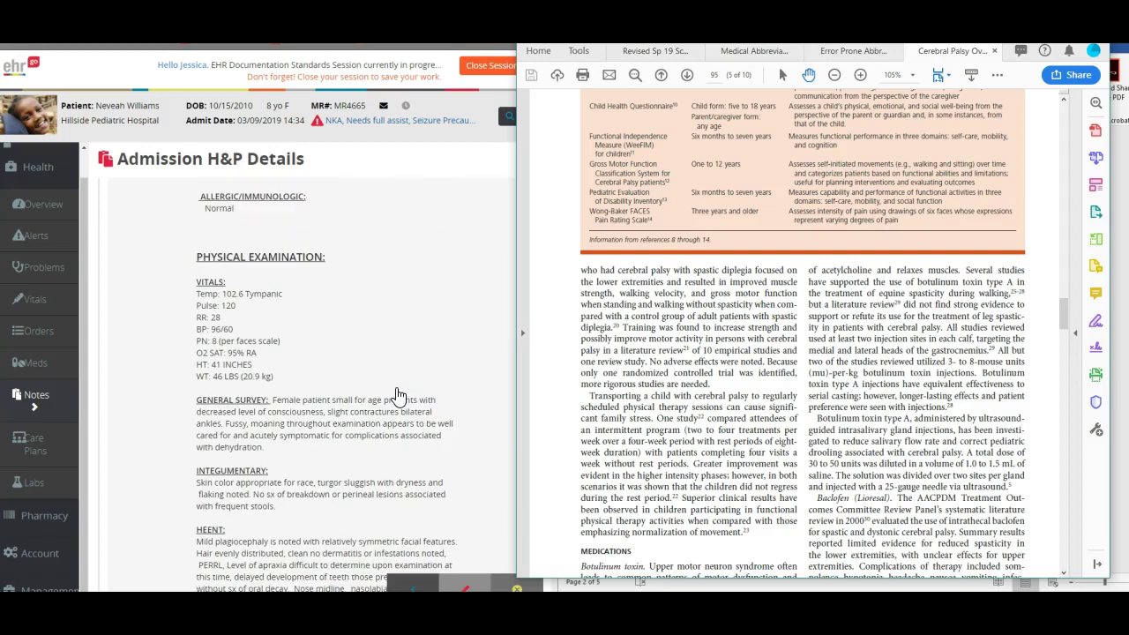
{"action": "scroll", "coordinate": [398, 397], "scroll_direction": "down", "scroll_amount": 3}
{"action": "scroll", "coordinate": [403, 386], "scroll_direction": "up", "scroll_amount": 12}
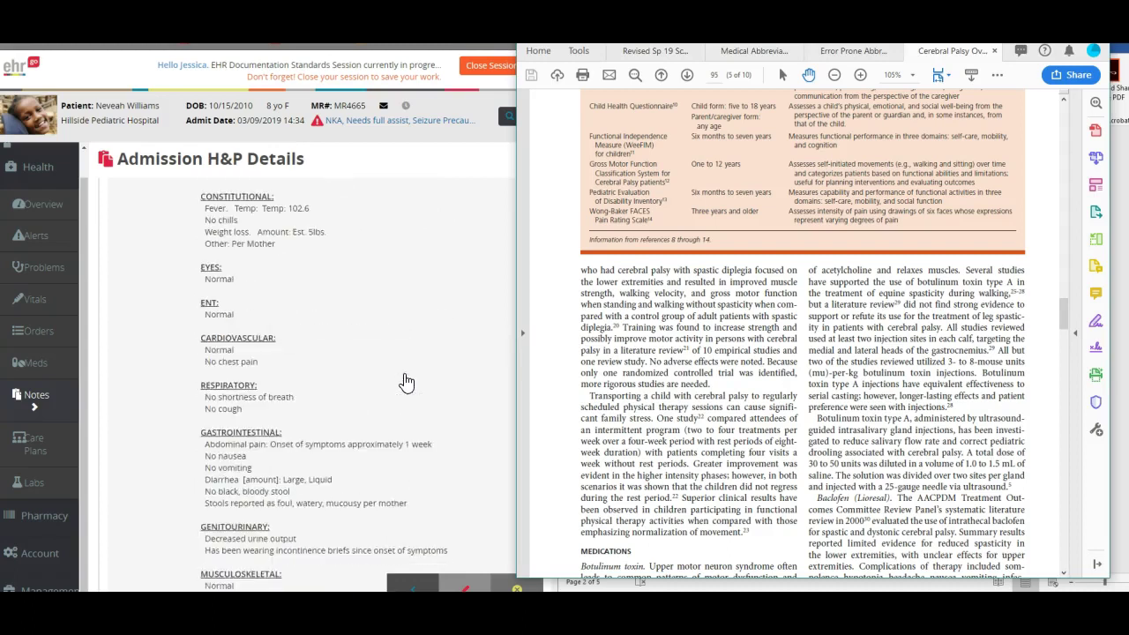
{"action": "scroll", "coordinate": [406, 381], "scroll_direction": "up", "scroll_amount": 7}
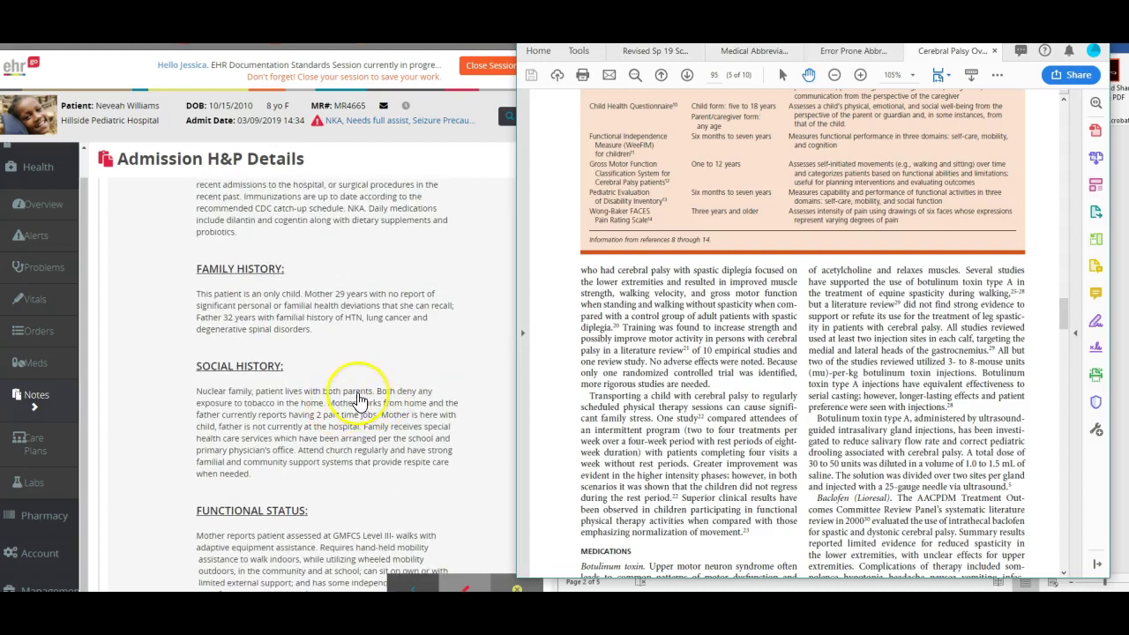
{"action": "scroll", "coordinate": [361, 405], "scroll_direction": "down", "scroll_amount": 2}
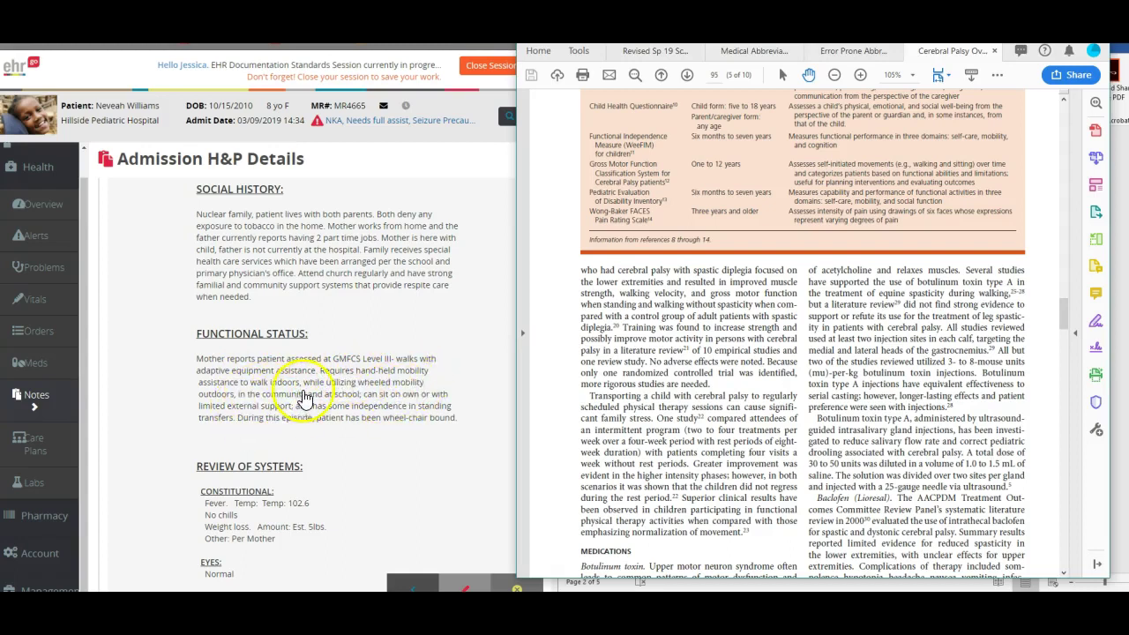
Step: Review the Cerebral Palsy PDF's Tables 2 and 3 and the Table 4 Gross Motor Function Classification System for the GMFCS question
{"action": "scroll", "coordinate": [776, 336], "scroll_direction": "up", "scroll_amount": 5}
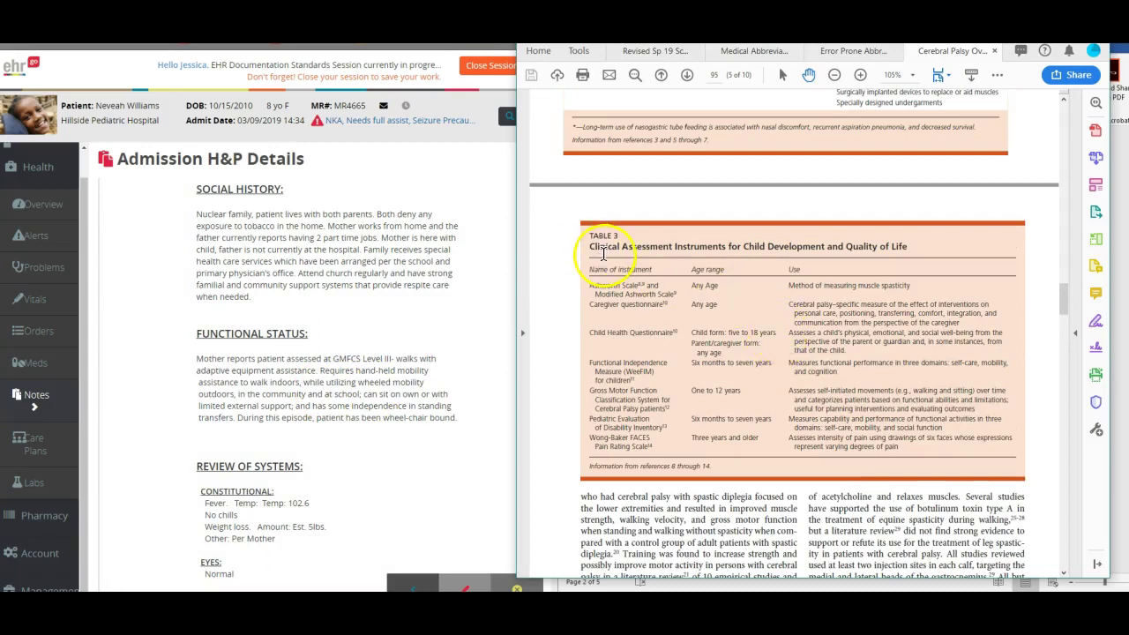
{"action": "scroll", "coordinate": [786, 368], "scroll_direction": "up", "scroll_amount": 3}
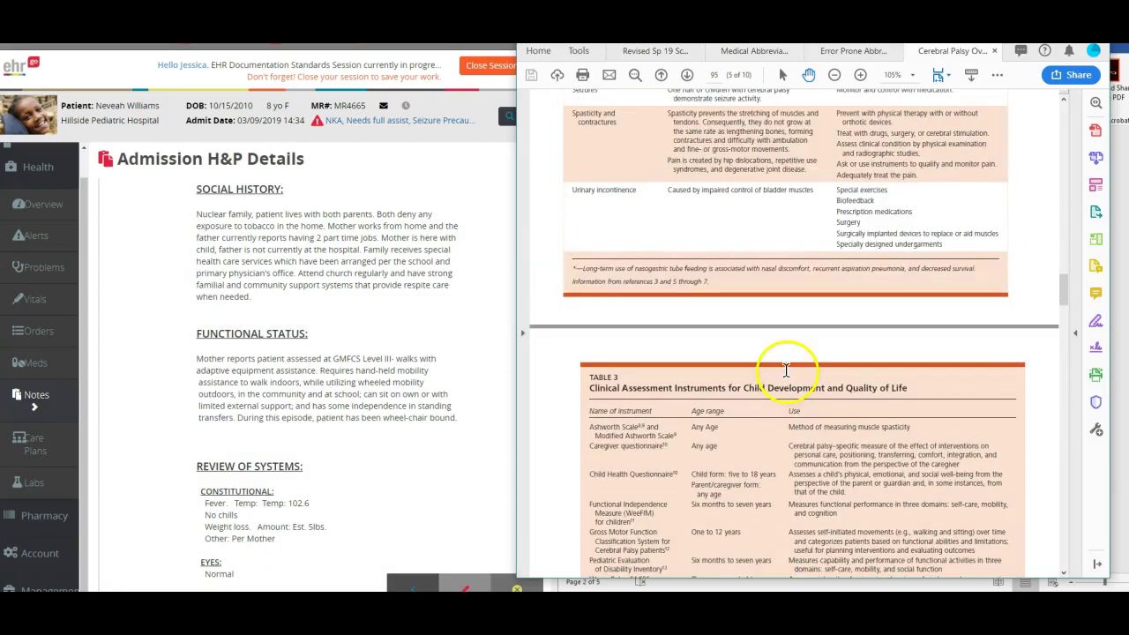
{"action": "scroll", "coordinate": [783, 368], "scroll_direction": "up", "scroll_amount": 10}
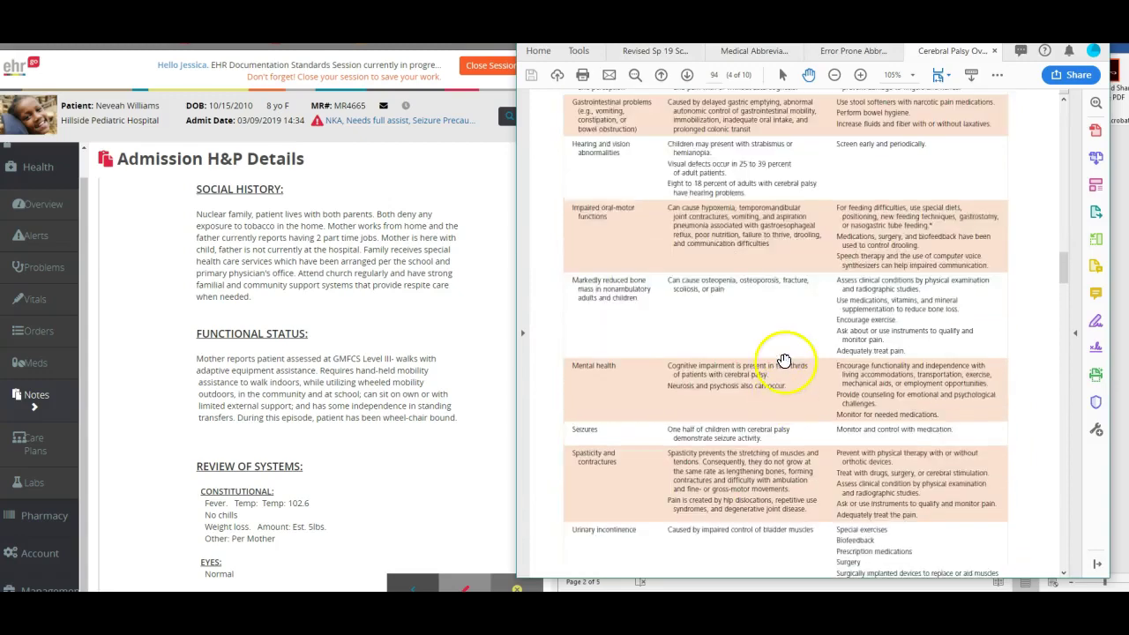
{"action": "scroll", "coordinate": [785, 353], "scroll_direction": "up", "scroll_amount": 7}
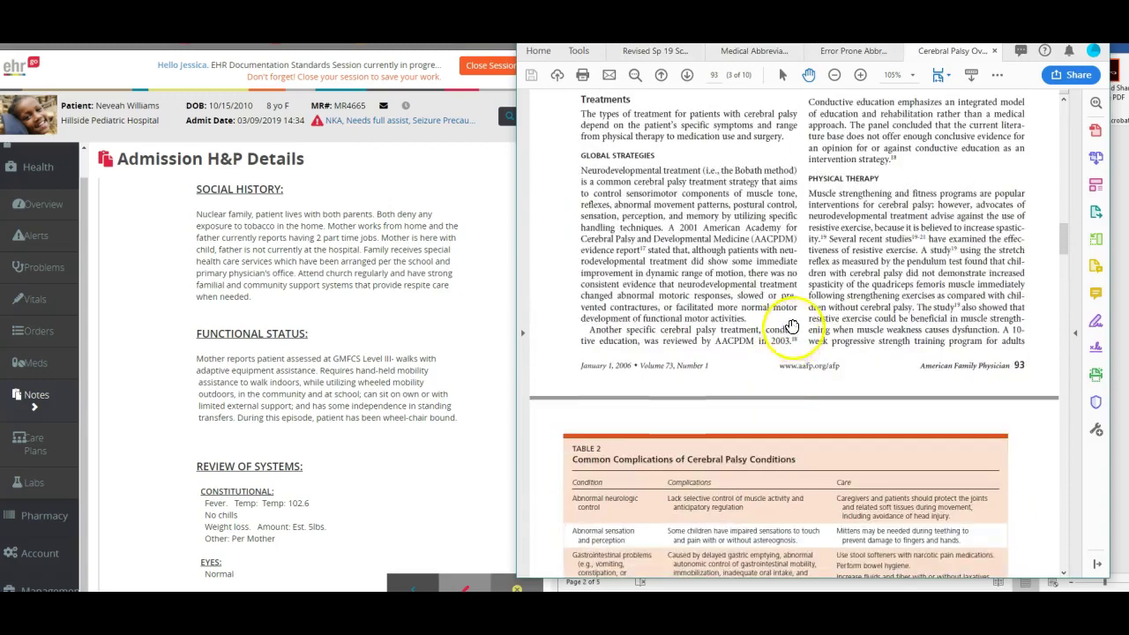
{"action": "scroll", "coordinate": [789, 338], "scroll_direction": "down", "scroll_amount": 11}
{"action": "scroll", "coordinate": [793, 326], "scroll_direction": "down", "scroll_amount": 20}
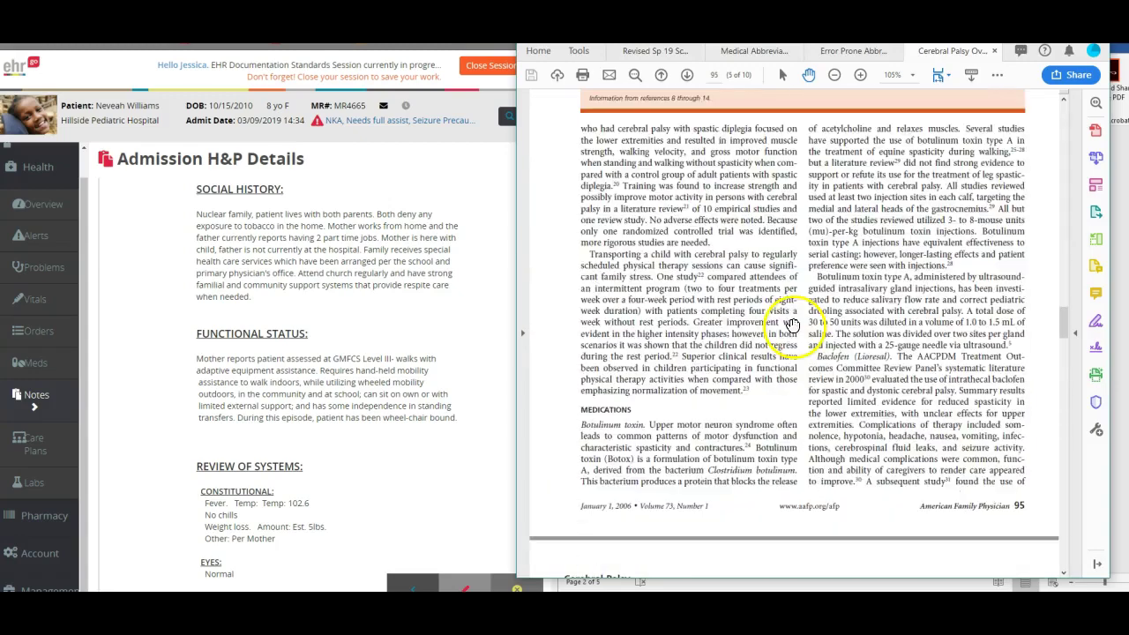
{"action": "scroll", "coordinate": [789, 333], "scroll_direction": "down", "scroll_amount": 3}
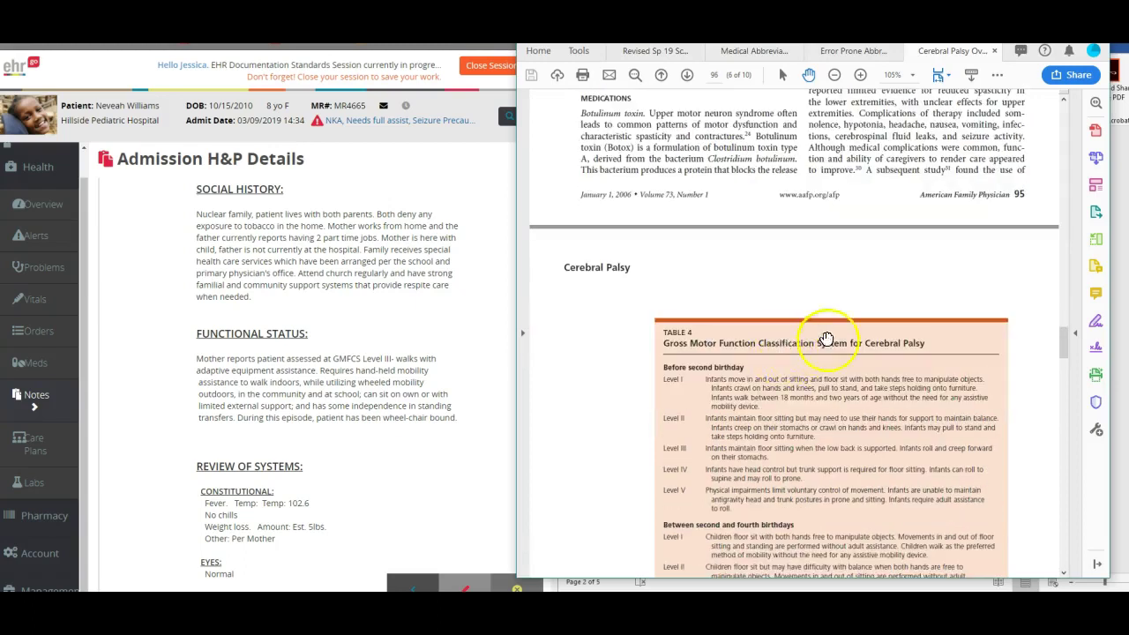
Step: Finish viewing Table 4 in the Cerebral Palsy PDF, then switch to the Word activity document and read questions 8 to 10
{"action": "scroll", "coordinate": [843, 334], "scroll_direction": "down", "scroll_amount": 4}
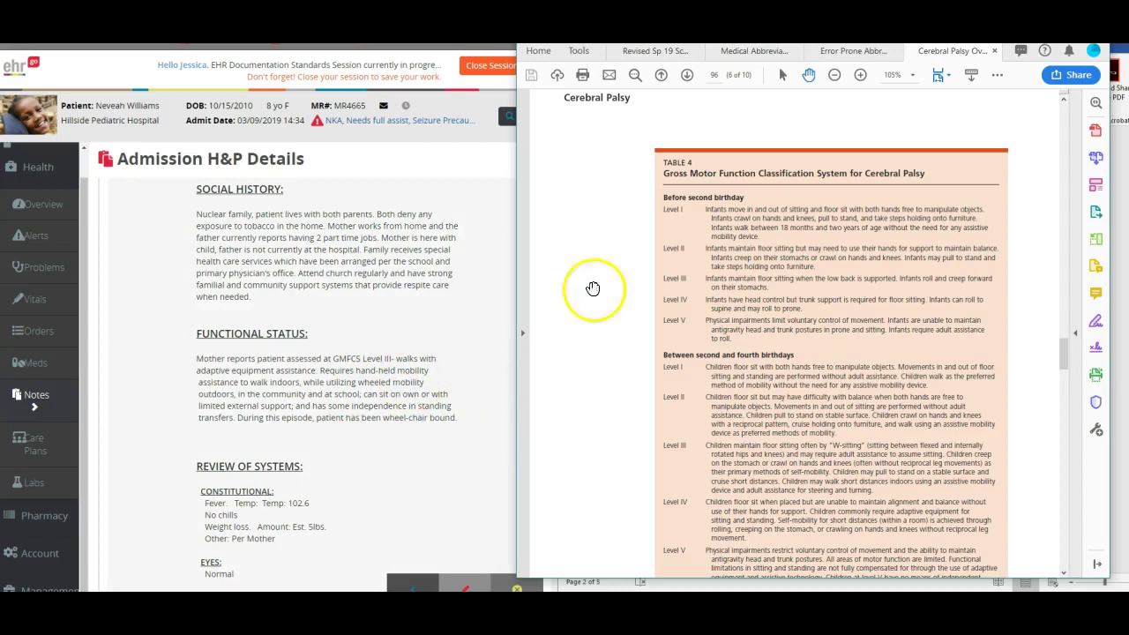
{"action": "left_click", "coordinate": [1121, 282]}
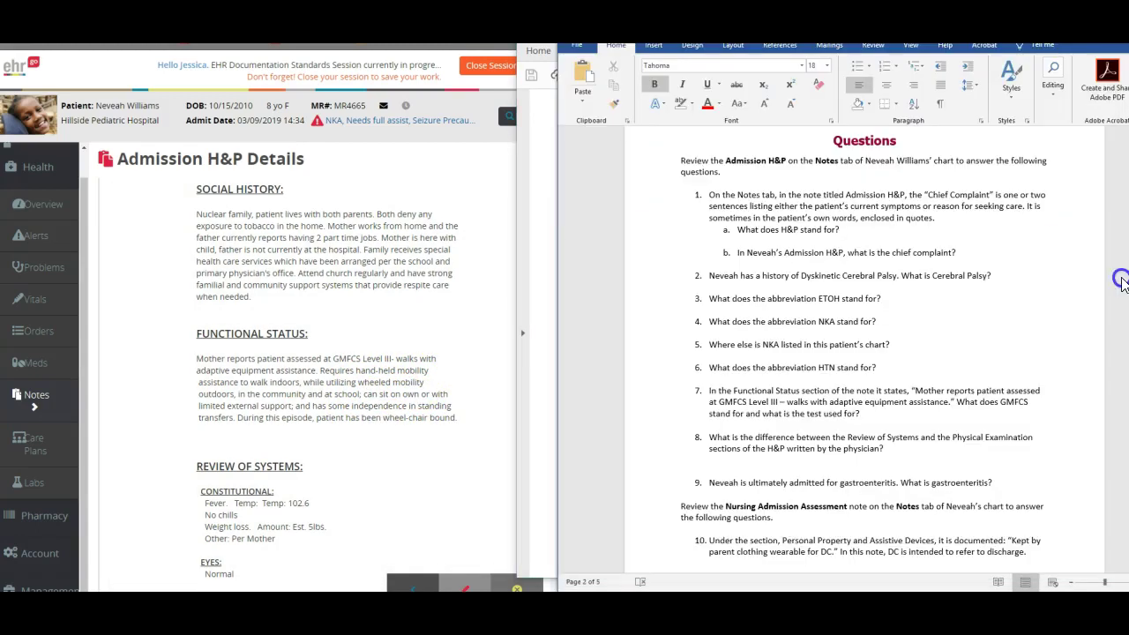
{"action": "scroll", "coordinate": [927, 408], "scroll_direction": "down", "scroll_amount": 1}
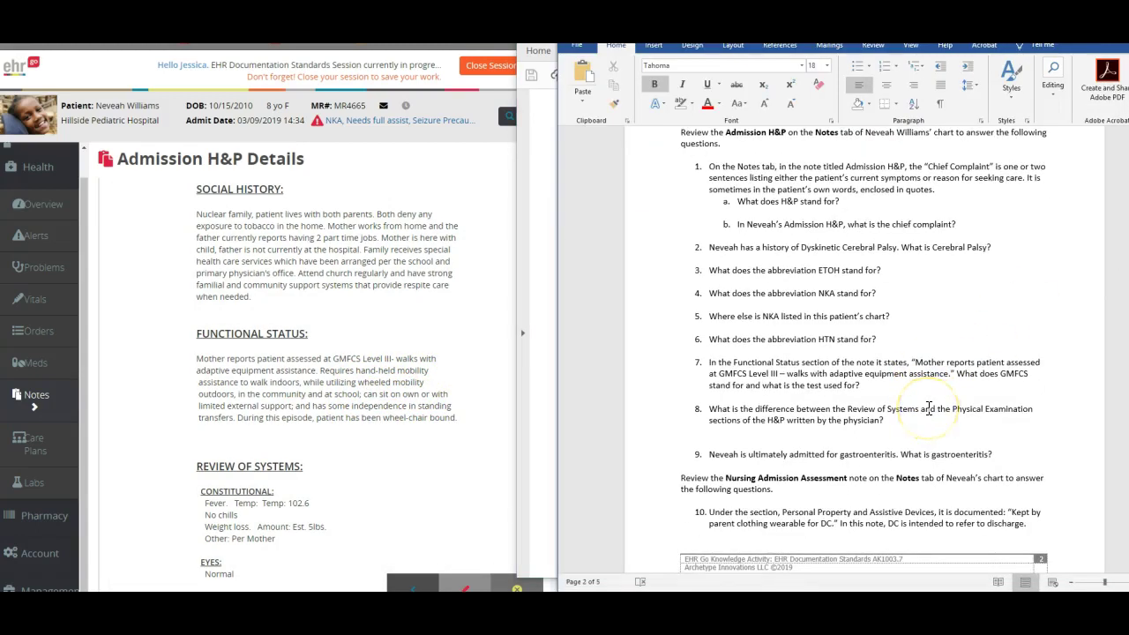
{"action": "scroll", "coordinate": [928, 409], "scroll_direction": "down", "scroll_amount": 3}
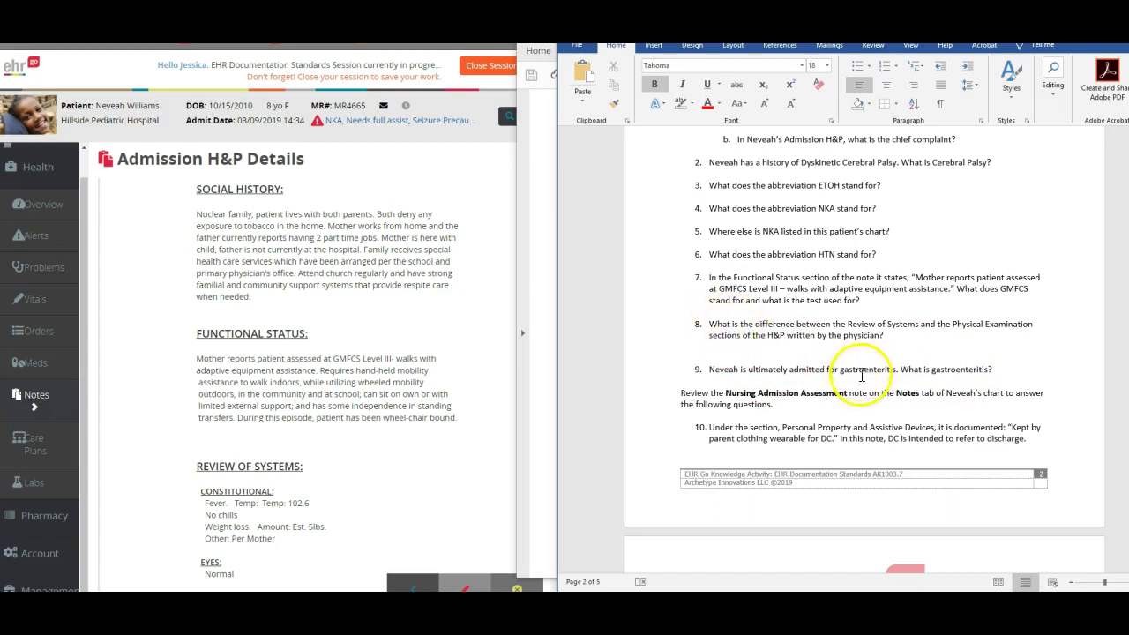
{"action": "scroll", "coordinate": [803, 389], "scroll_direction": "down", "scroll_amount": 2}
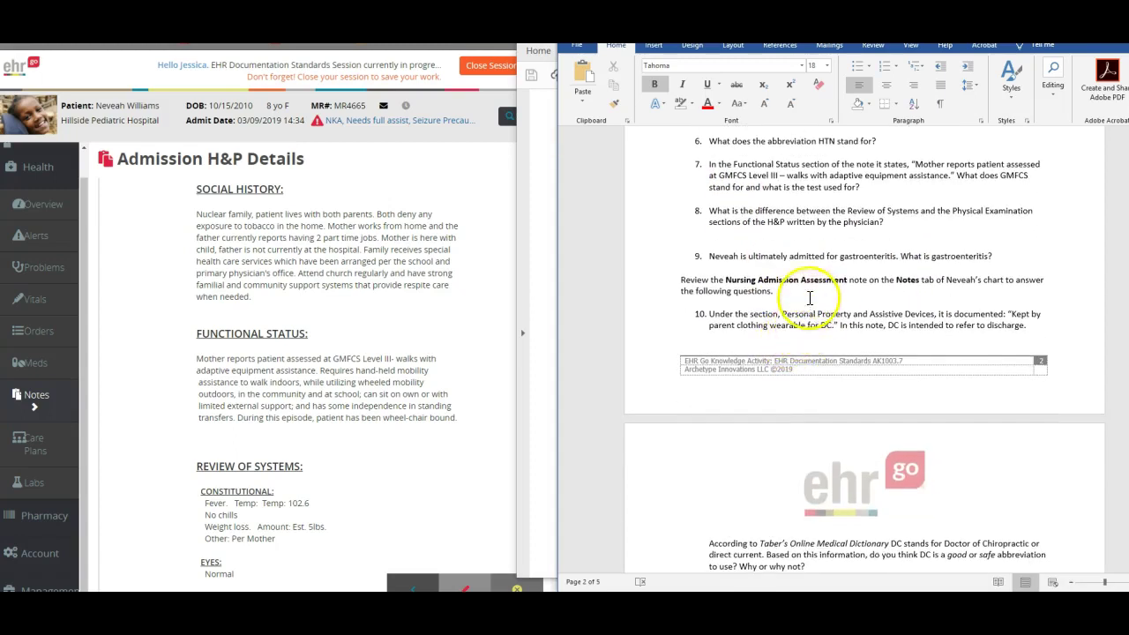
{"action": "scroll", "coordinate": [810, 298], "scroll_direction": "down", "scroll_amount": 1}
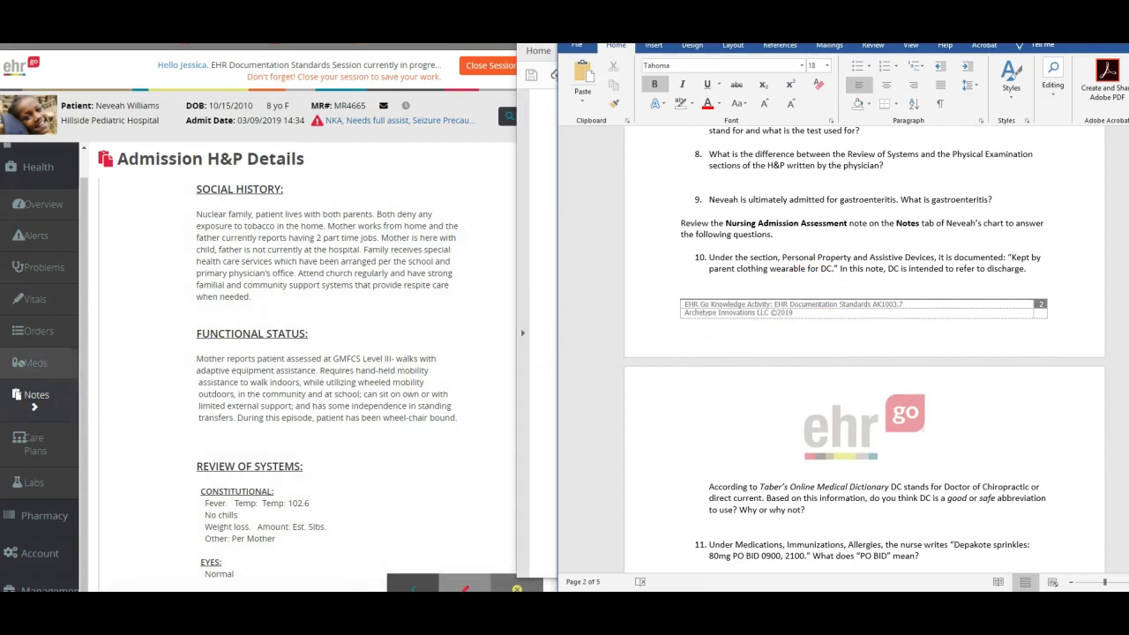
Step: Open the Nursing Admission Assessment from the patient's notes for questions 10 and 11 of the activity
{"action": "left_click", "coordinate": [50, 405]}
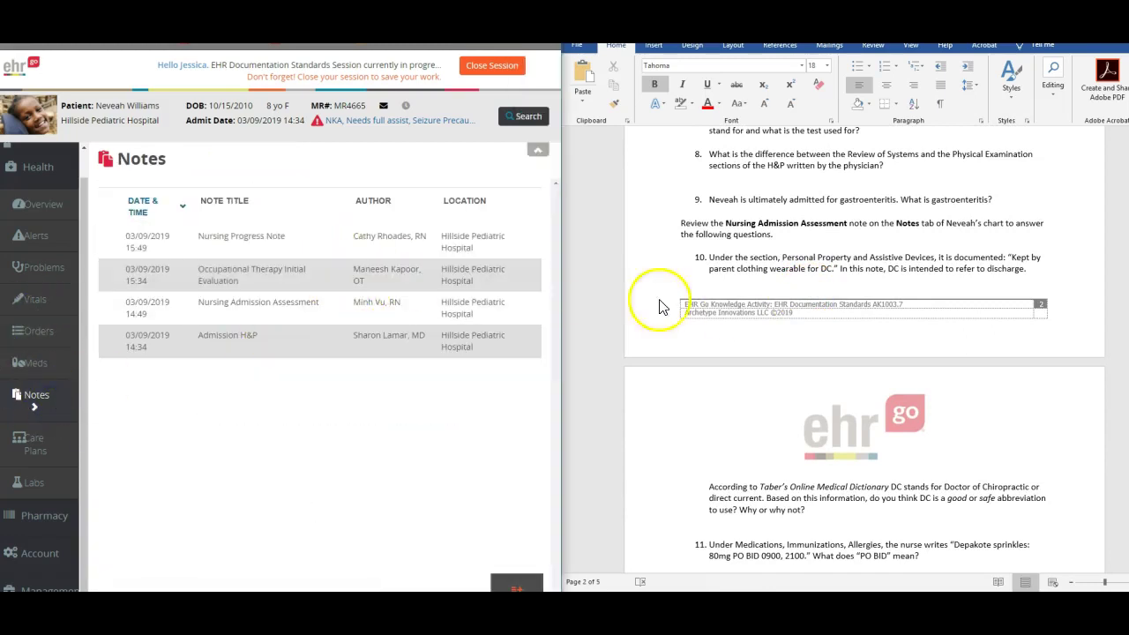
{"action": "scroll", "coordinate": [748, 277], "scroll_direction": "down", "scroll_amount": 5}
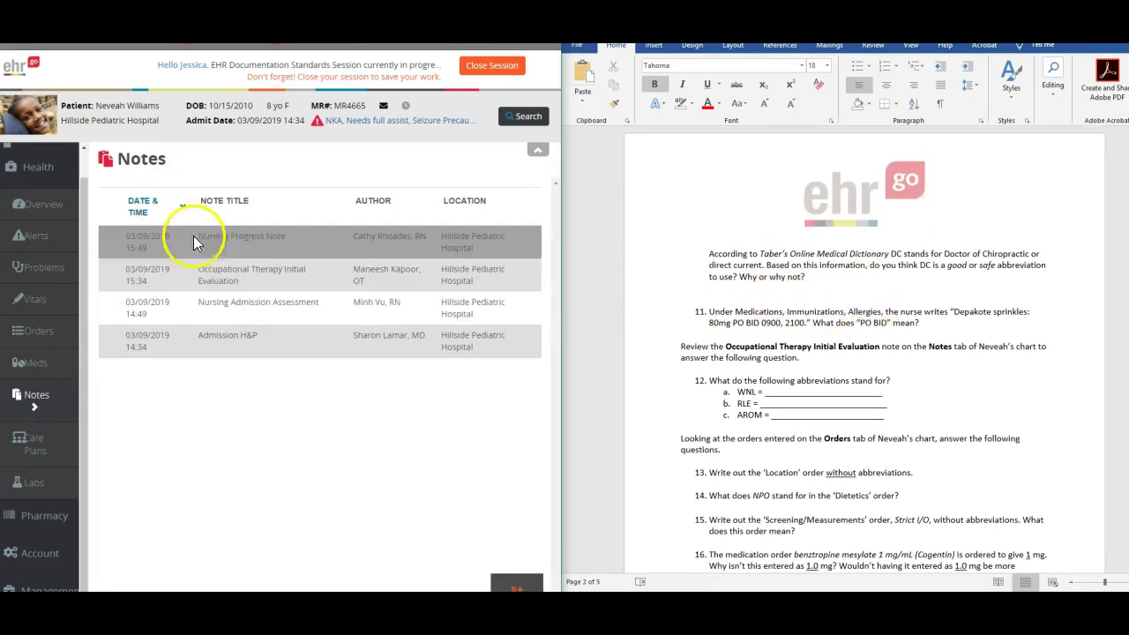
{"action": "left_click", "coordinate": [283, 309]}
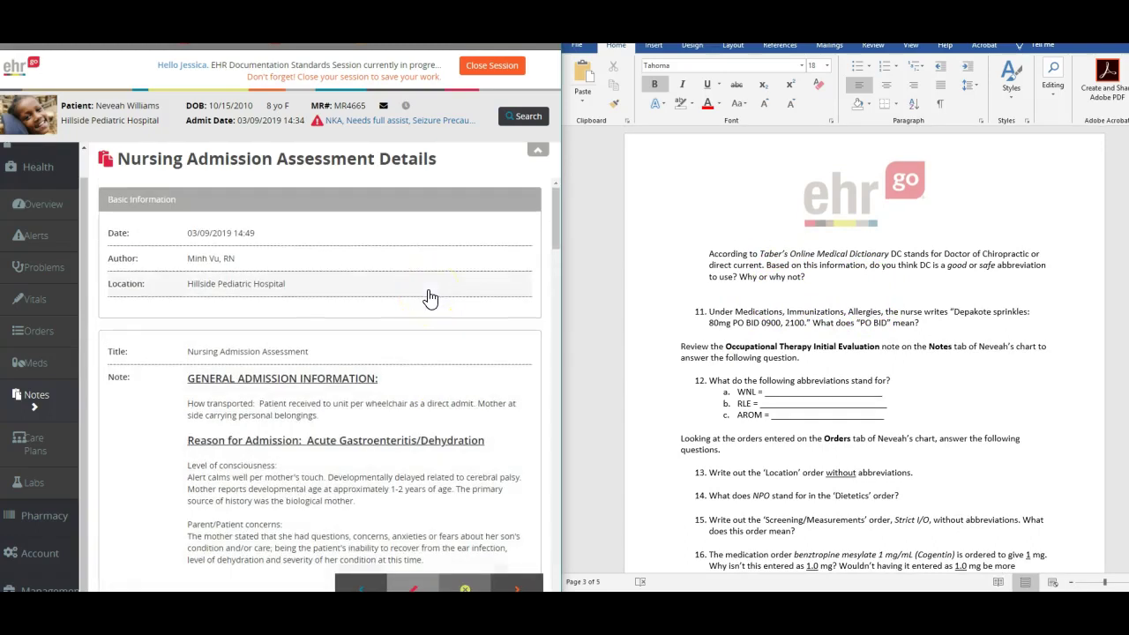
Step: Read activity questions 11 to 17 and open the patient's Occupational Therapy Initial Evaluation note for question 12
{"action": "scroll", "coordinate": [957, 260], "scroll_direction": "down", "scroll_amount": 2}
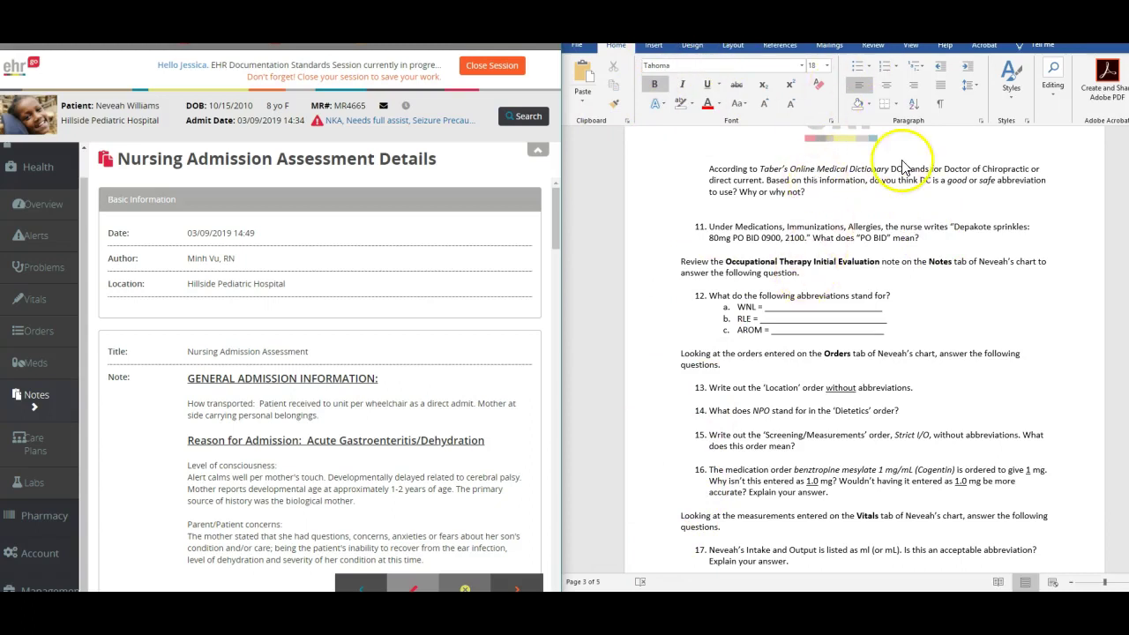
{"action": "scroll", "coordinate": [874, 296], "scroll_direction": "down", "scroll_amount": 2}
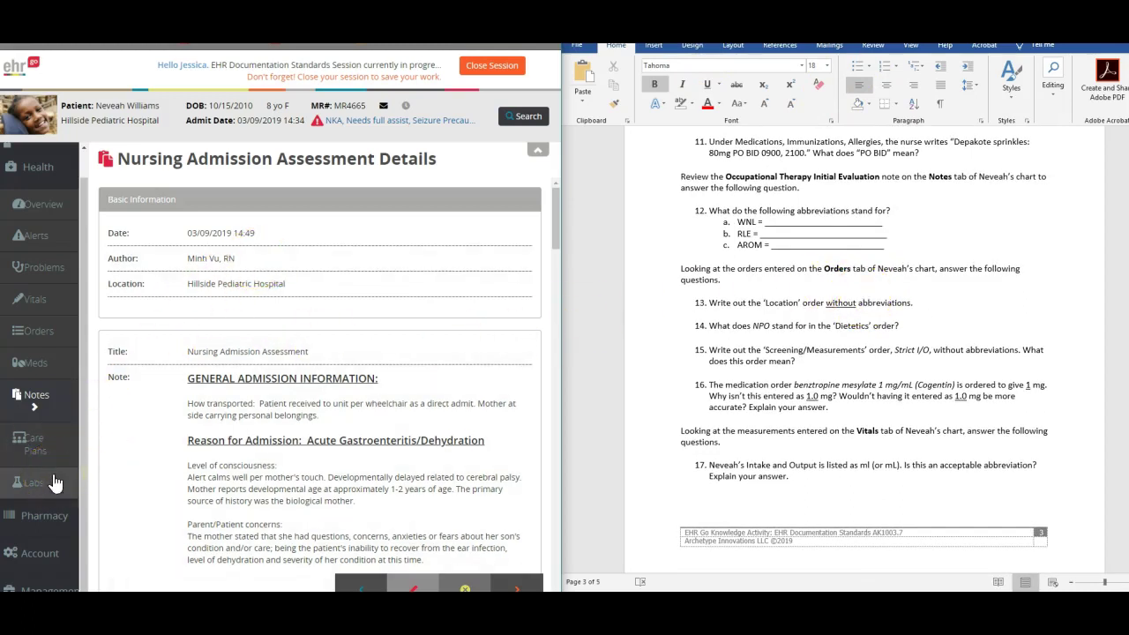
{"action": "left_click", "coordinate": [38, 397]}
{"action": "left_click", "coordinate": [252, 275]}
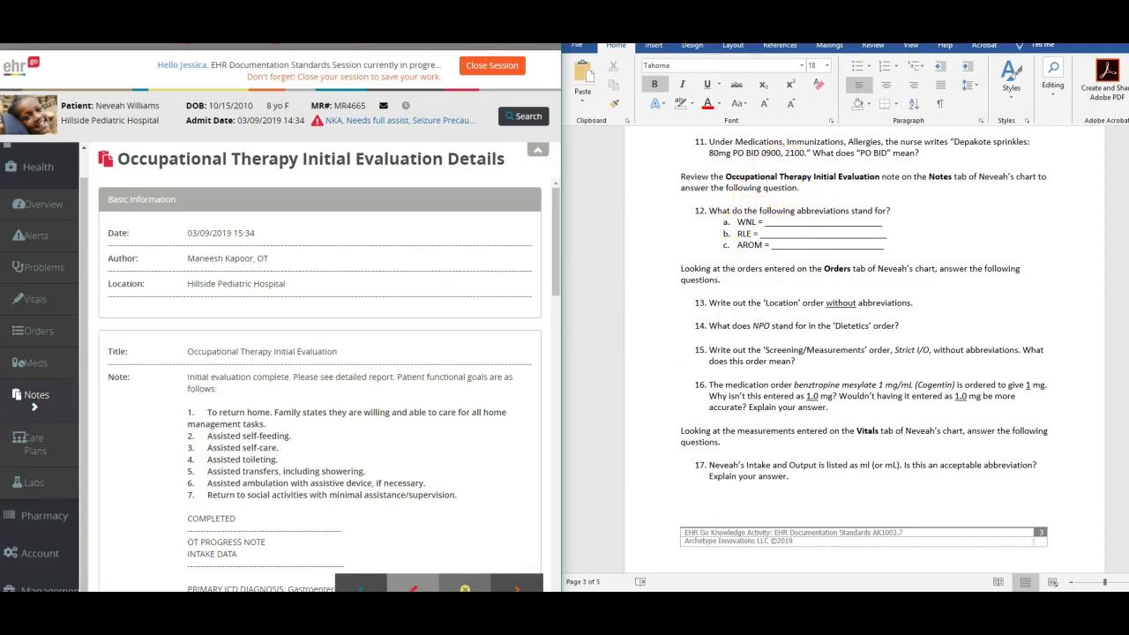
Step: Switch to the Error Prone Abbreviations PDF in Acrobat and examine ISMP's tables of abbreviations, dose designations, drug names and symbols
{"action": "mouse_move", "coordinate": [453, 550]}
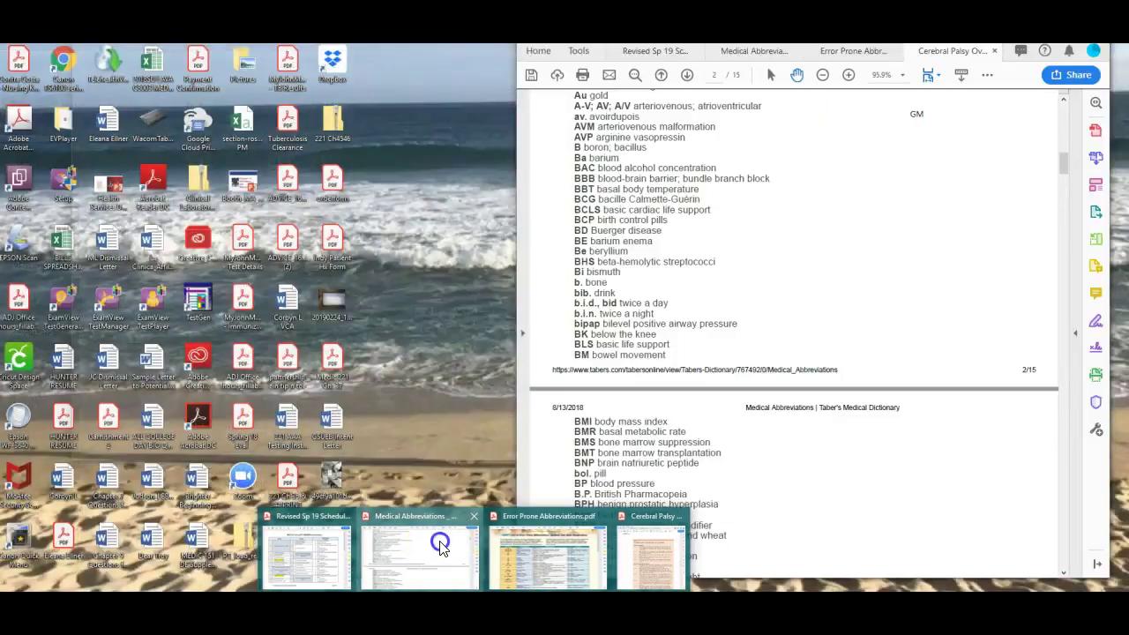
{"action": "left_click", "coordinate": [441, 547]}
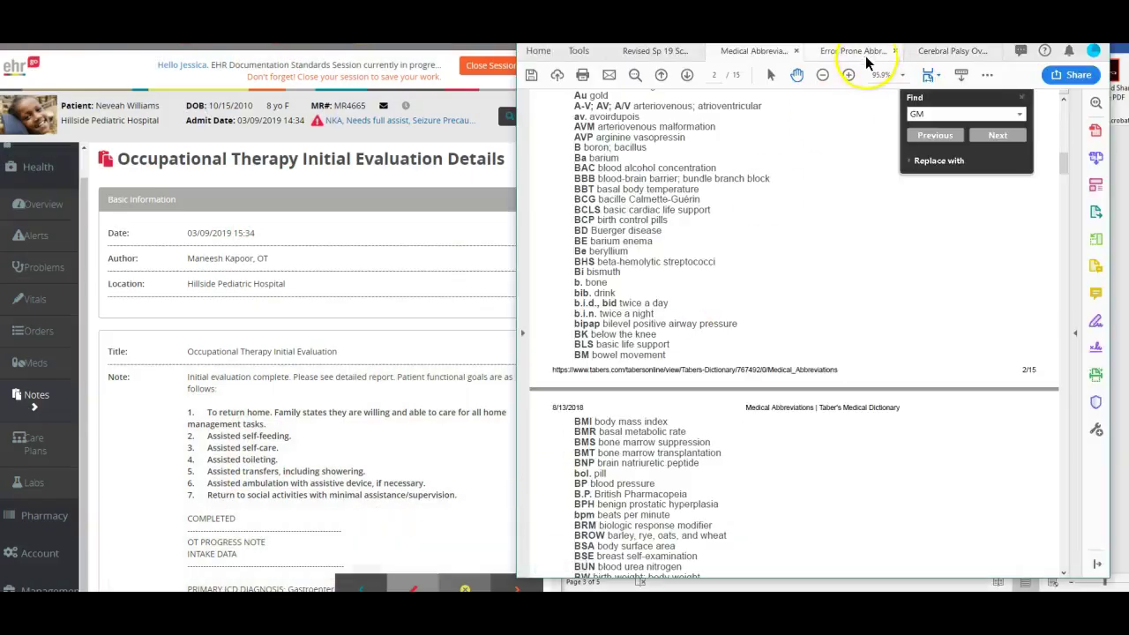
{"action": "left_click", "coordinate": [867, 55]}
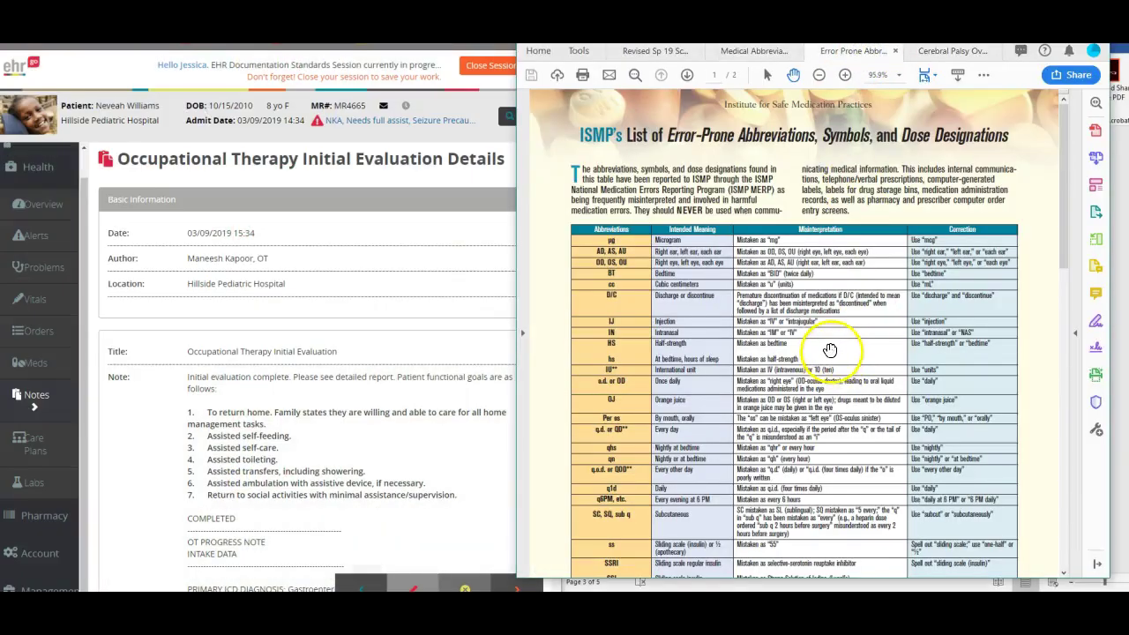
{"action": "scroll", "coordinate": [828, 345], "scroll_direction": "down", "scroll_amount": 2}
{"action": "scroll", "coordinate": [827, 346], "scroll_direction": "down", "scroll_amount": 10}
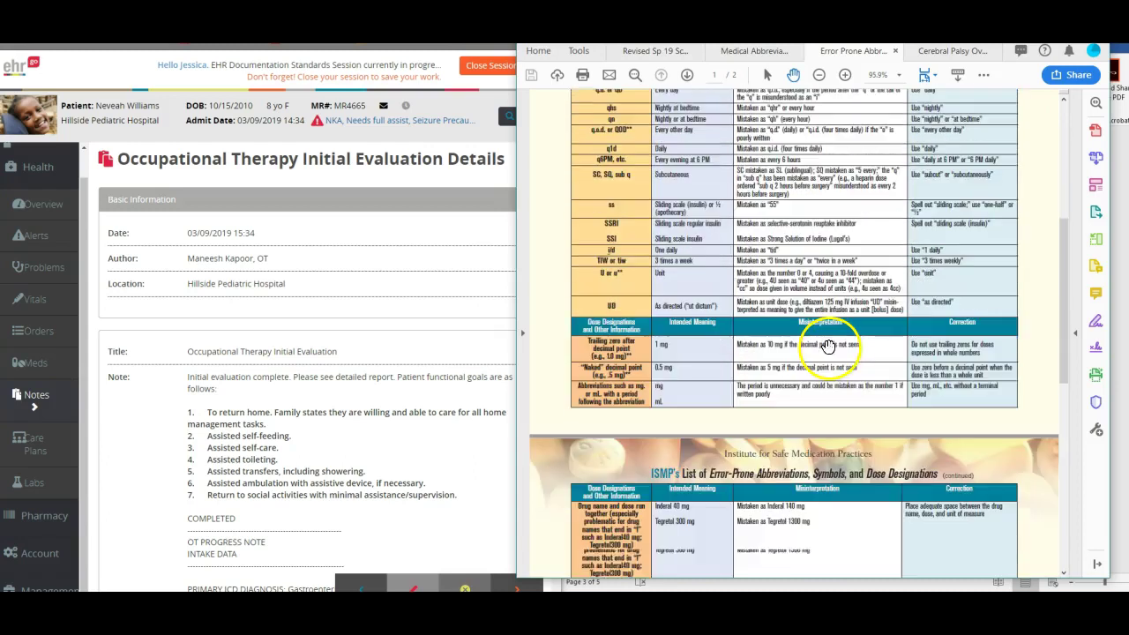
{"action": "scroll", "coordinate": [828, 346], "scroll_direction": "down", "scroll_amount": 1}
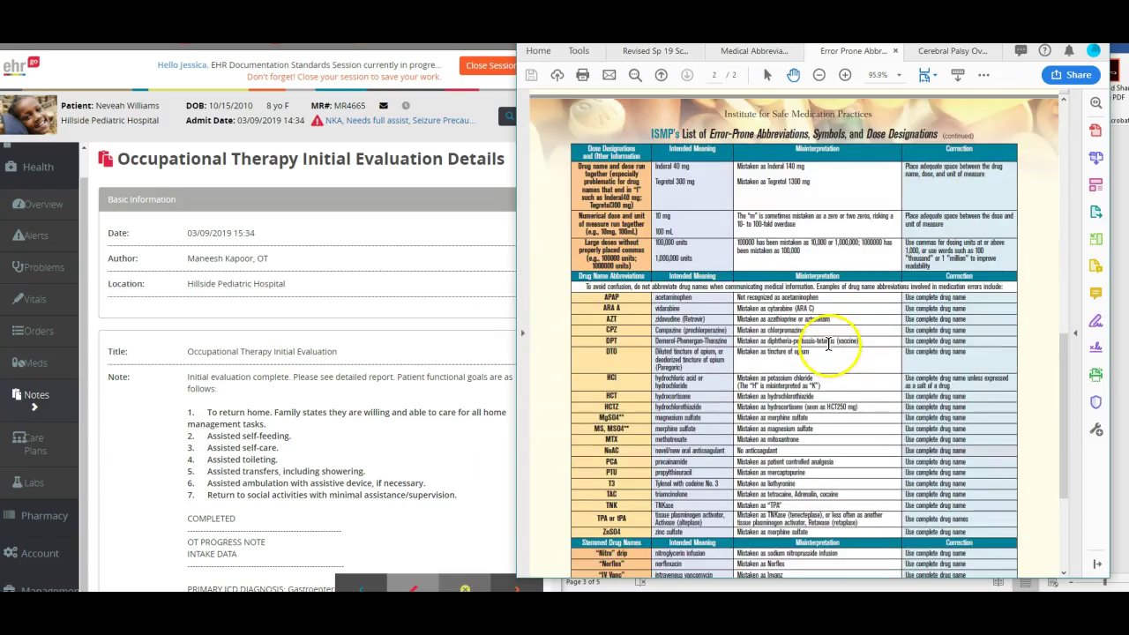
{"action": "scroll", "coordinate": [828, 346], "scroll_direction": "down", "scroll_amount": 6}
{"action": "scroll", "coordinate": [827, 346], "scroll_direction": "up", "scroll_amount": 12}
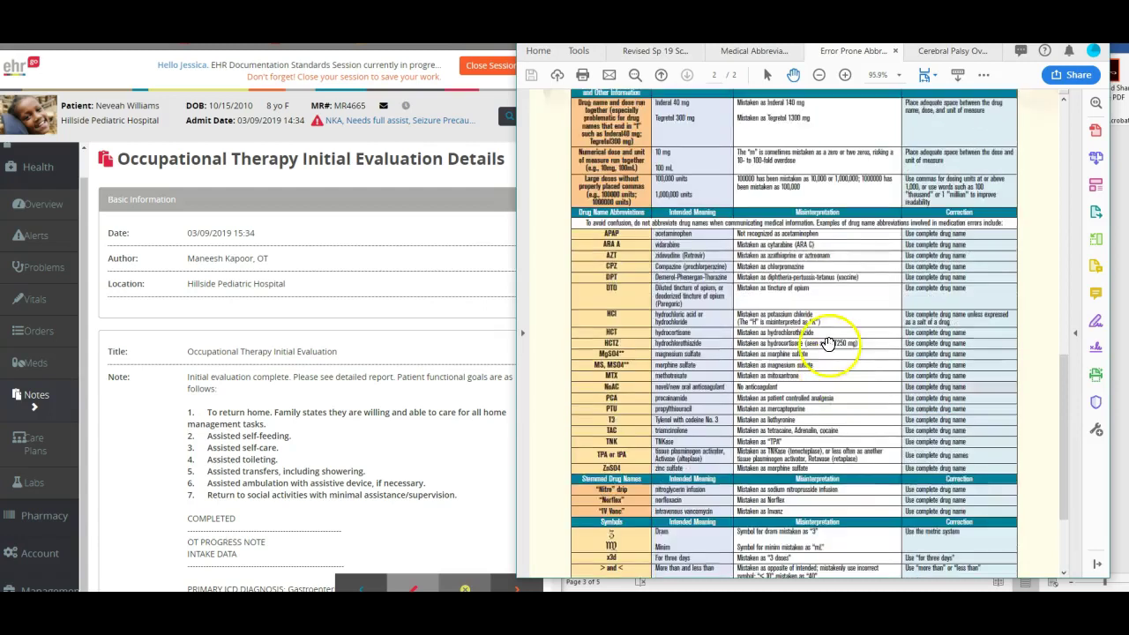
{"action": "scroll", "coordinate": [828, 346], "scroll_direction": "up", "scroll_amount": 4}
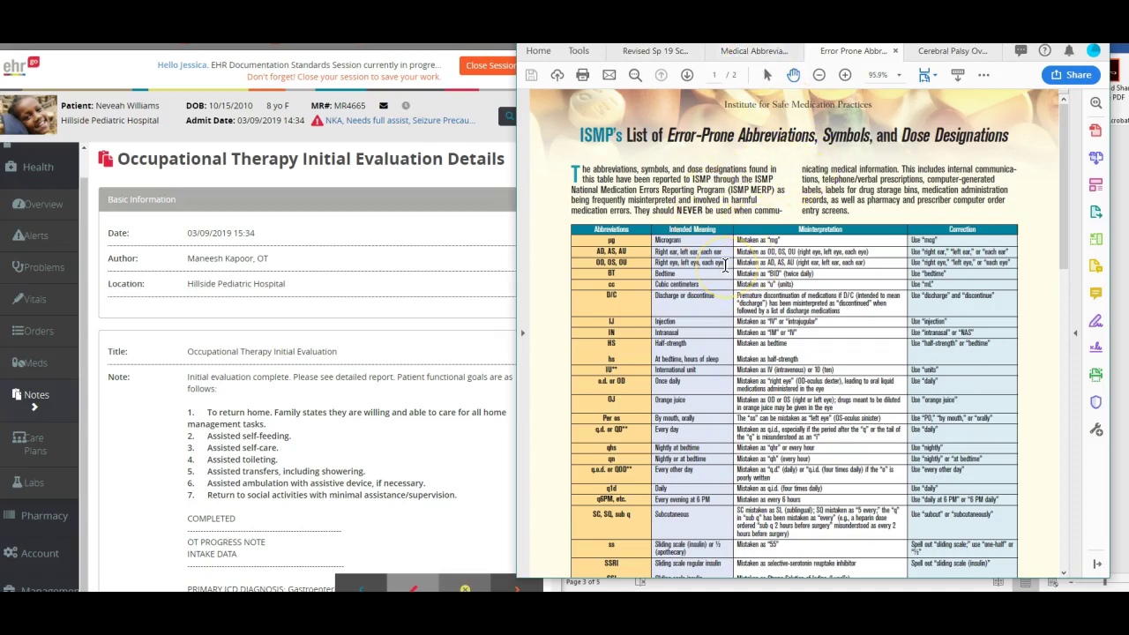
{"action": "scroll", "coordinate": [725, 266], "scroll_direction": "down", "scroll_amount": 4}
{"action": "scroll", "coordinate": [725, 265], "scroll_direction": "up", "scroll_amount": 4}
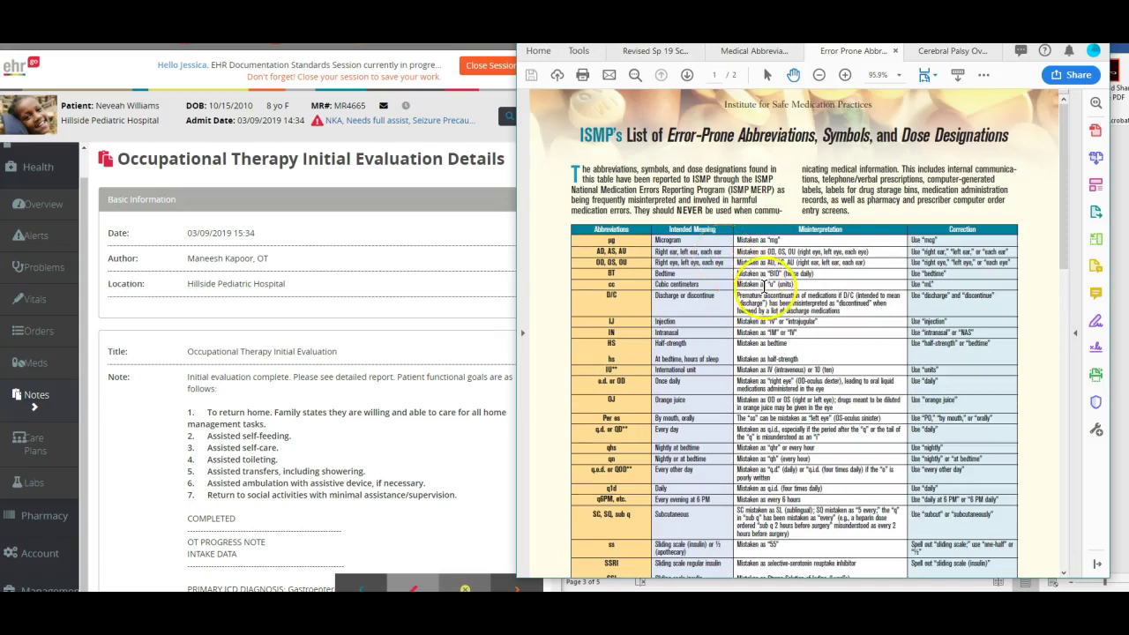
{"action": "scroll", "coordinate": [764, 284], "scroll_direction": "down", "scroll_amount": 2}
{"action": "scroll", "coordinate": [764, 284], "scroll_direction": "down", "scroll_amount": 2}
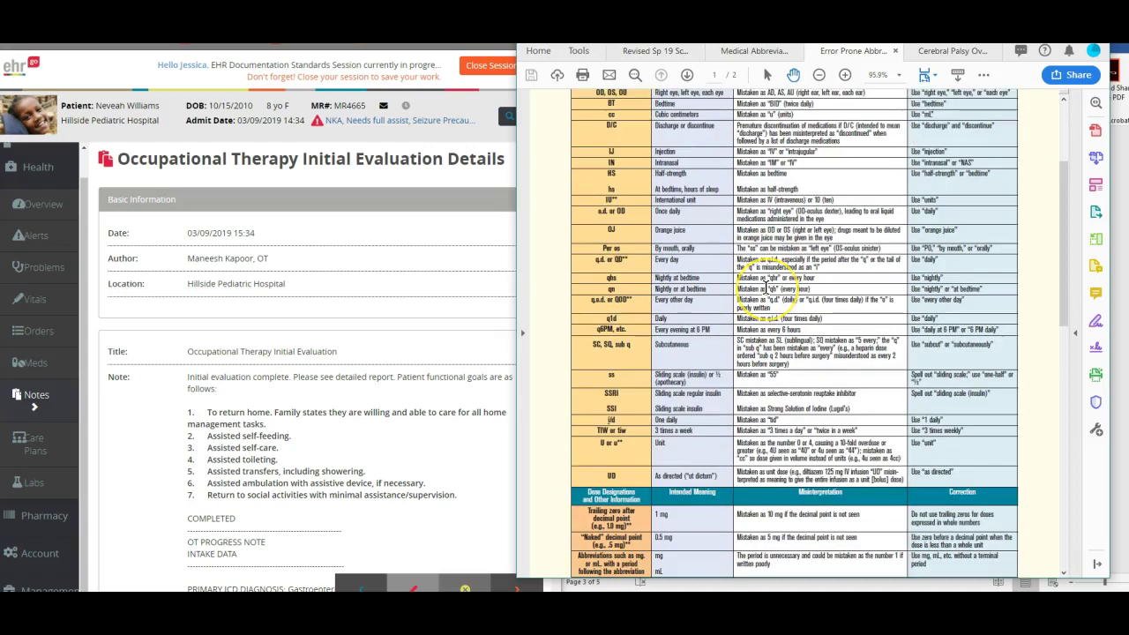
{"action": "scroll", "coordinate": [764, 284], "scroll_direction": "up", "scroll_amount": 5}
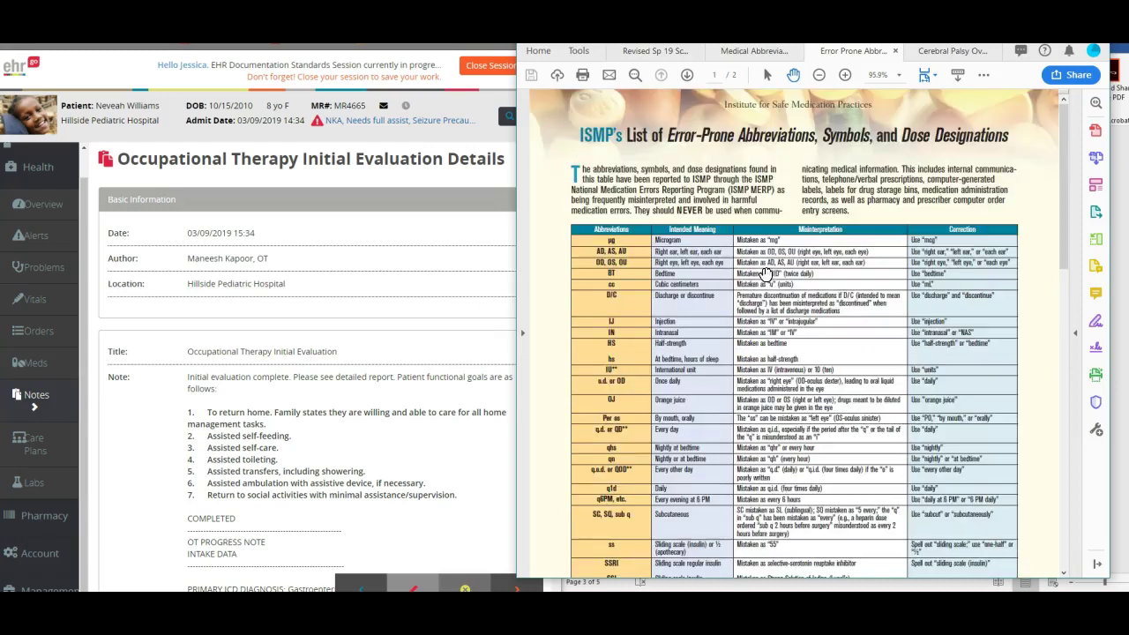
Step: Check the Medical Abbreviations PDF, then return to the Word activity document and review its remaining questions, Submit your work and References sections
{"action": "left_click", "coordinate": [757, 50]}
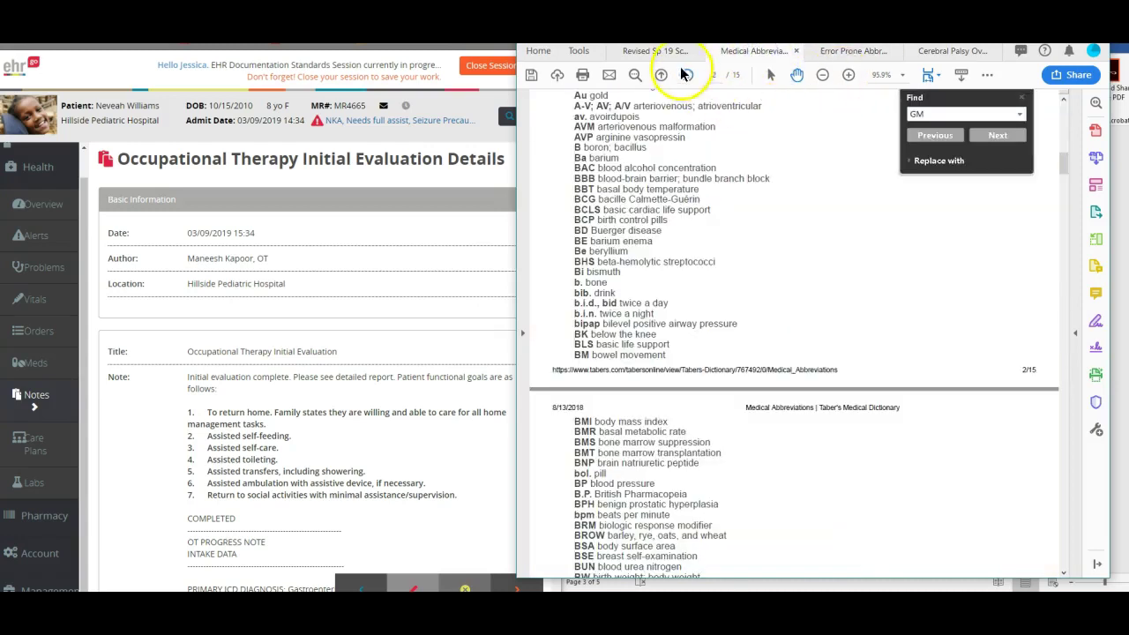
{"action": "left_click", "coordinate": [1121, 251]}
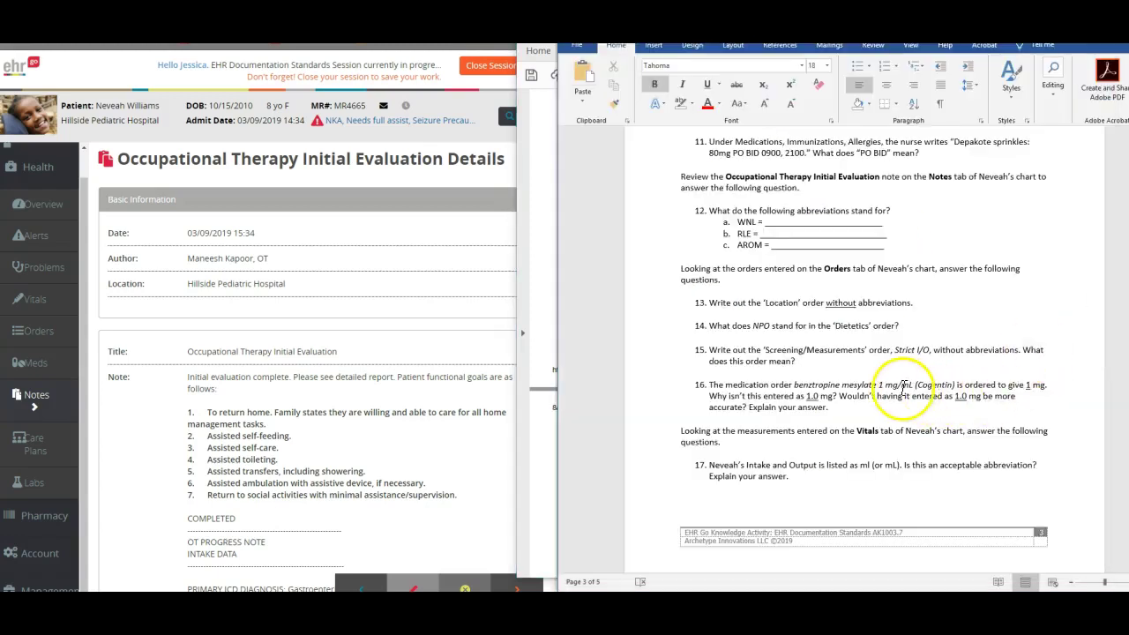
{"action": "scroll", "coordinate": [900, 386], "scroll_direction": "down", "scroll_amount": 8}
{"action": "scroll", "coordinate": [904, 385], "scroll_direction": "down", "scroll_amount": 9}
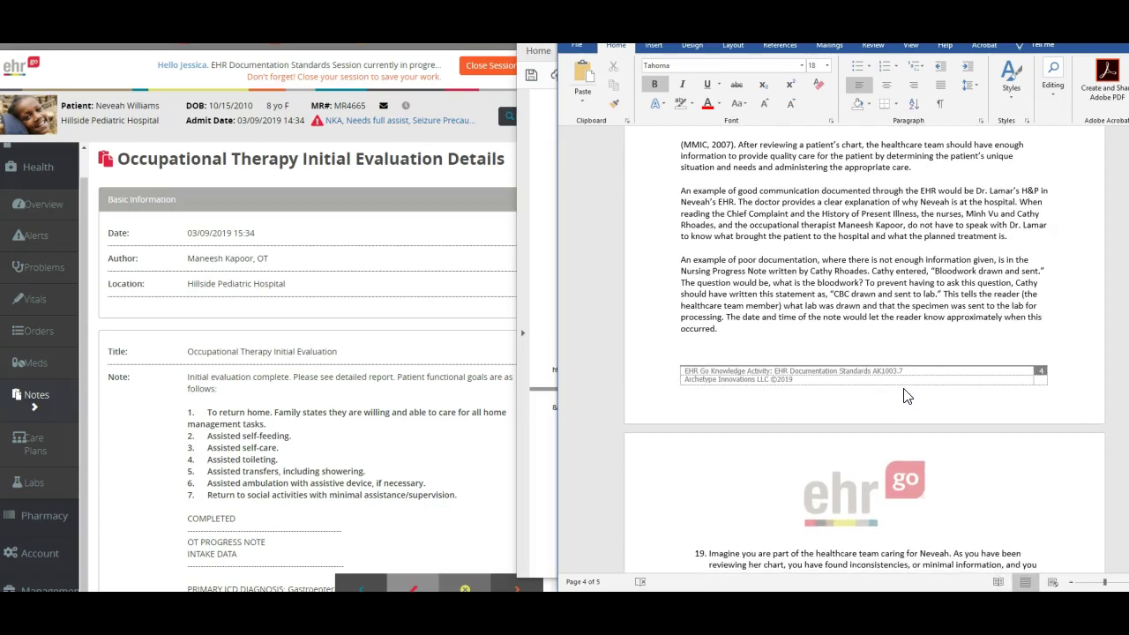
{"action": "scroll", "coordinate": [907, 396], "scroll_direction": "down", "scroll_amount": 5}
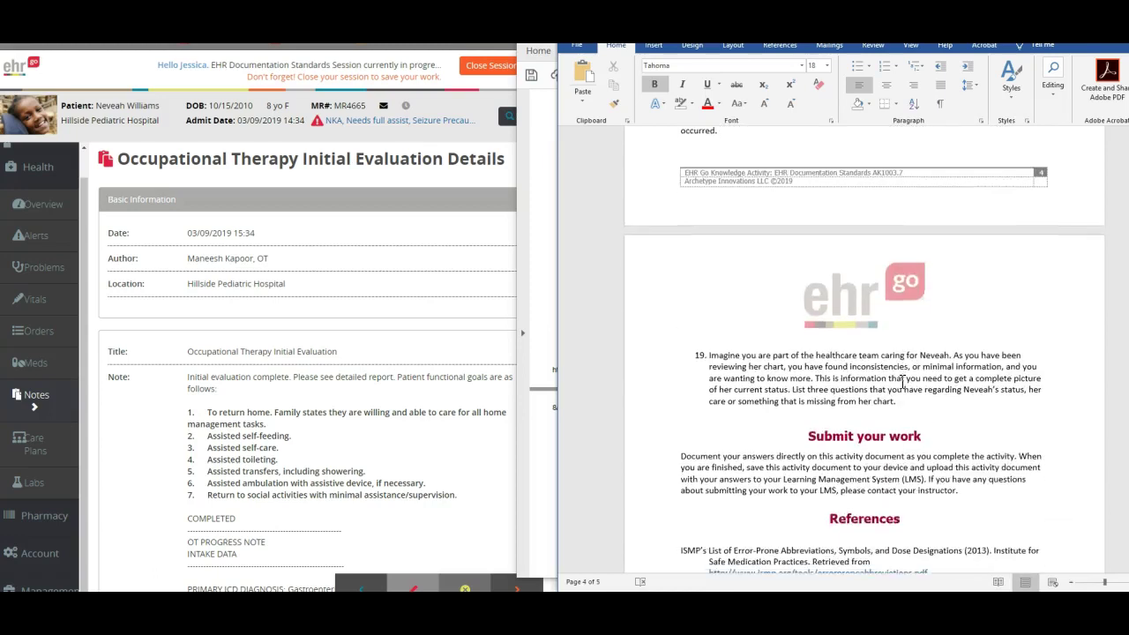
{"action": "scroll", "coordinate": [902, 381], "scroll_direction": "down", "scroll_amount": 6}
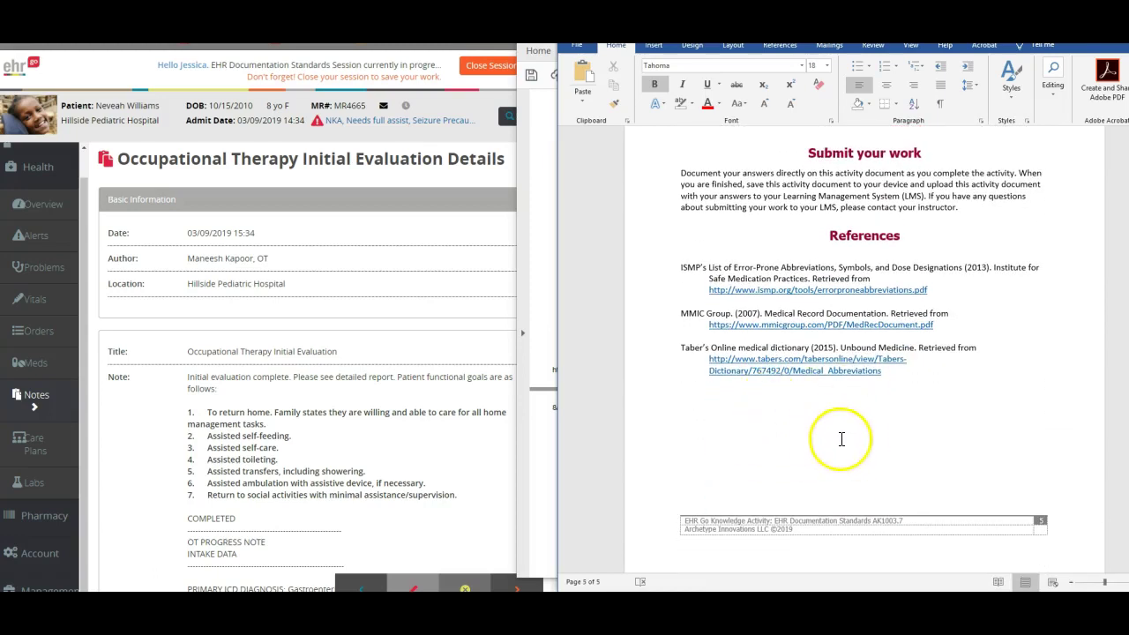
{"action": "left_click", "coordinate": [820, 430]}
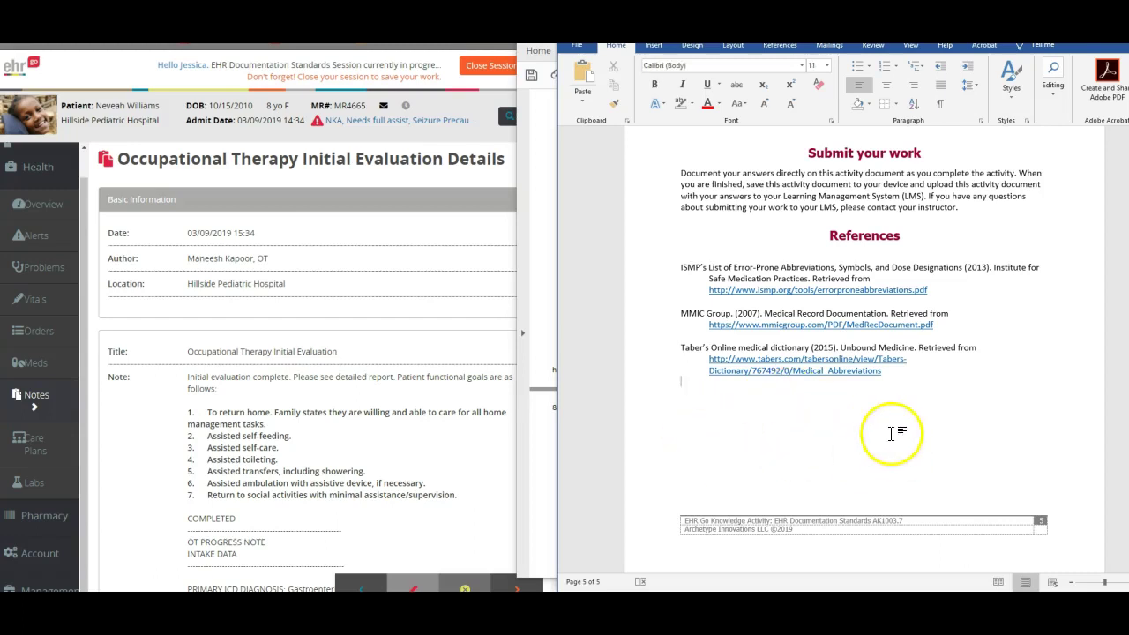